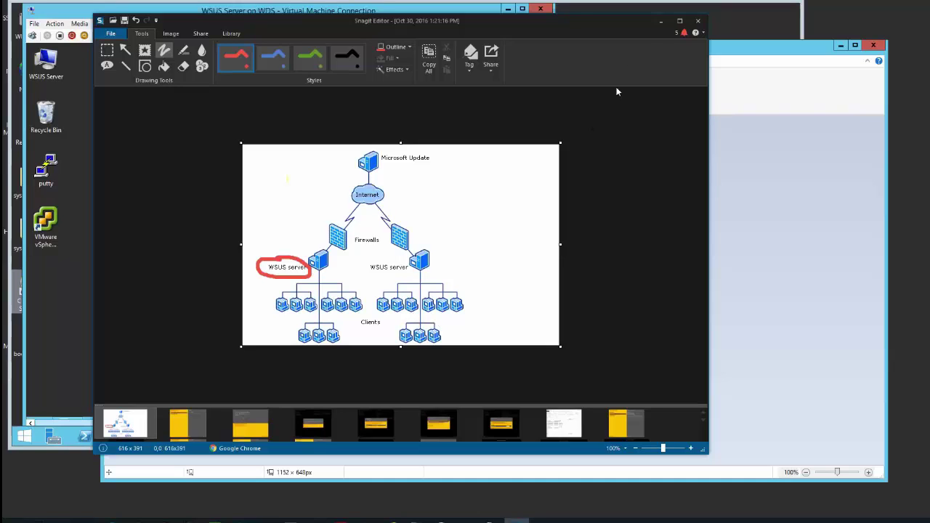
# - Minimize the image editors, open the WSUS Client virtual machine from Hyper-V Manager, and place its window beside the WSUS Server window
pyautogui.click(658, 24)
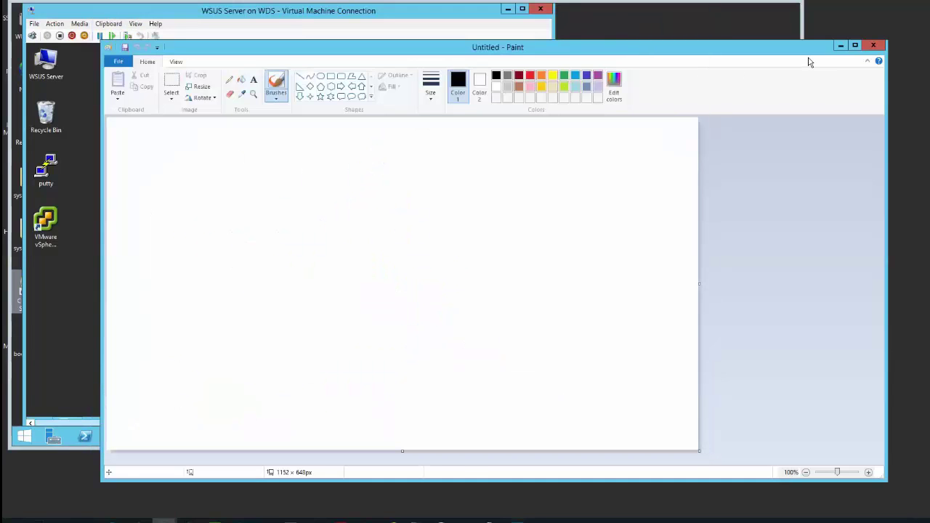
pyautogui.click(840, 48)
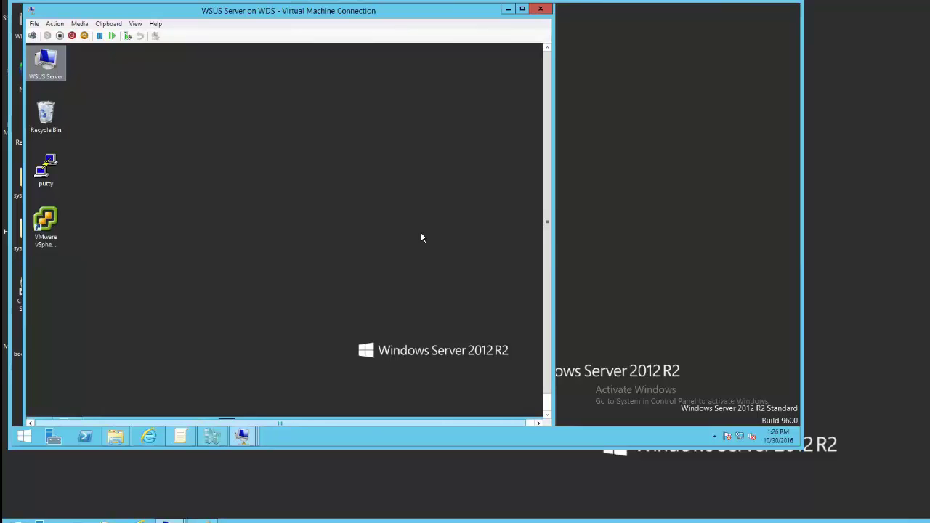
pyautogui.click(211, 437)
pyautogui.doubleClick(263, 145)
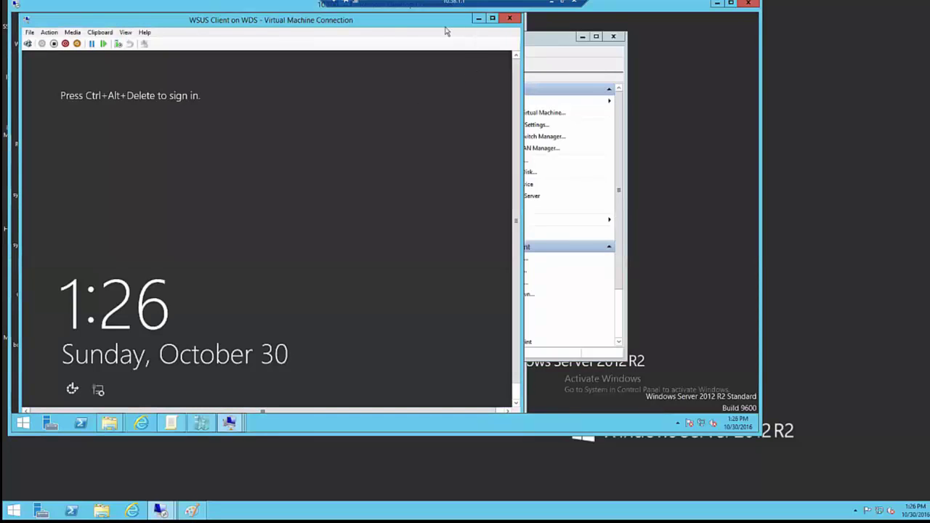
pyautogui.click(582, 37)
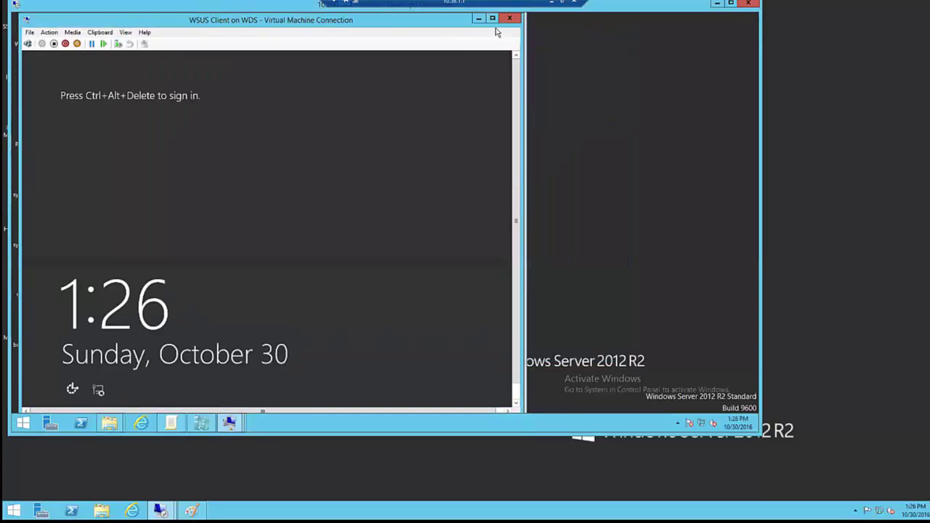
pyautogui.moveTo(465, 22); pyautogui.dragTo(646, 25)
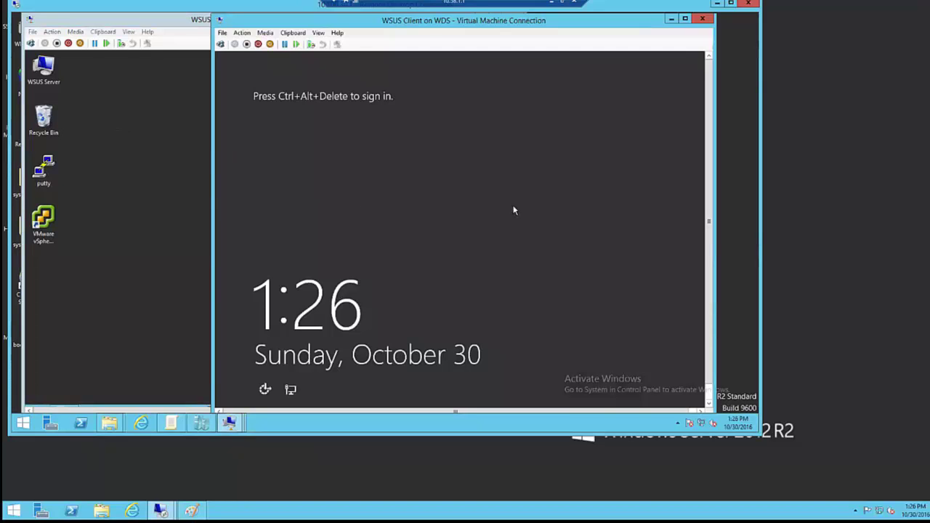
# - View the Windows Update Server desktop in the 10.100.20.1 remote session and minimize that session
pyautogui.moveTo(161, 510)
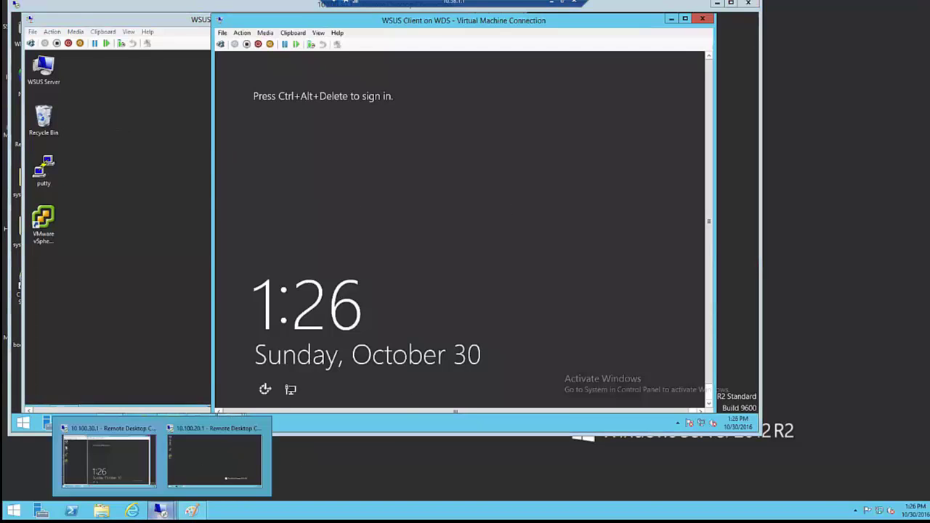
pyautogui.click(200, 479)
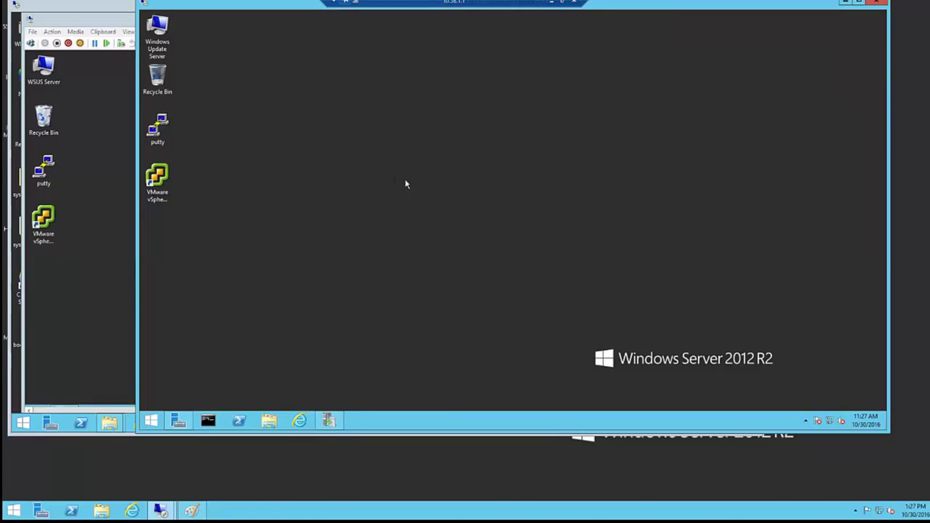
pyautogui.click(845, 4)
# - Minimize the WSUS Client window and start the Add Roles and Features Wizard from Server Manager on the WSUS Server
pyautogui.click(161, 247)
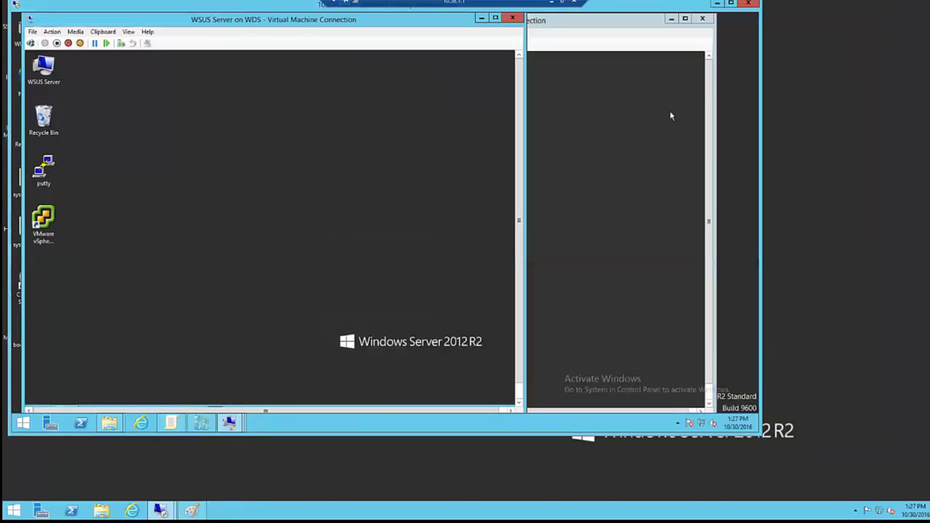
pyautogui.click(671, 18)
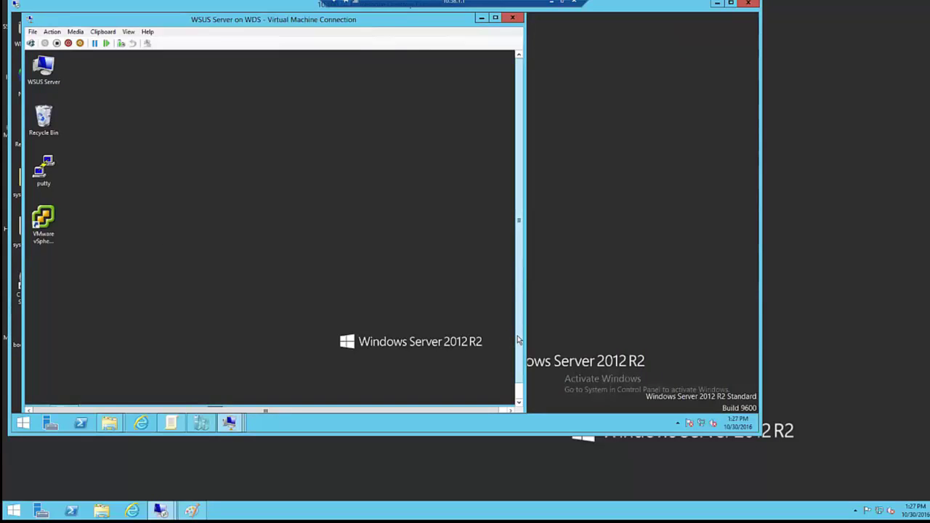
pyautogui.scroll(-2, 518, 349)
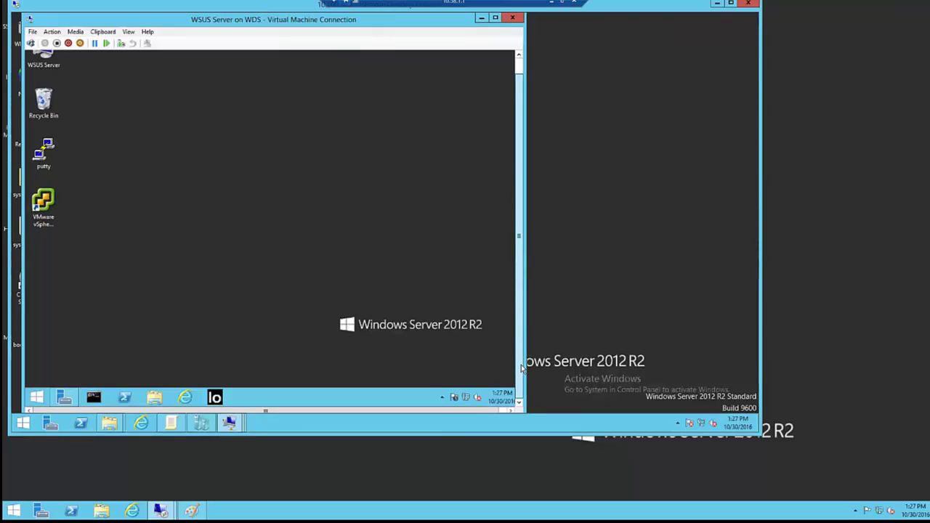
pyautogui.scroll(2, 523, 269)
pyautogui.scroll(-2, 523, 342)
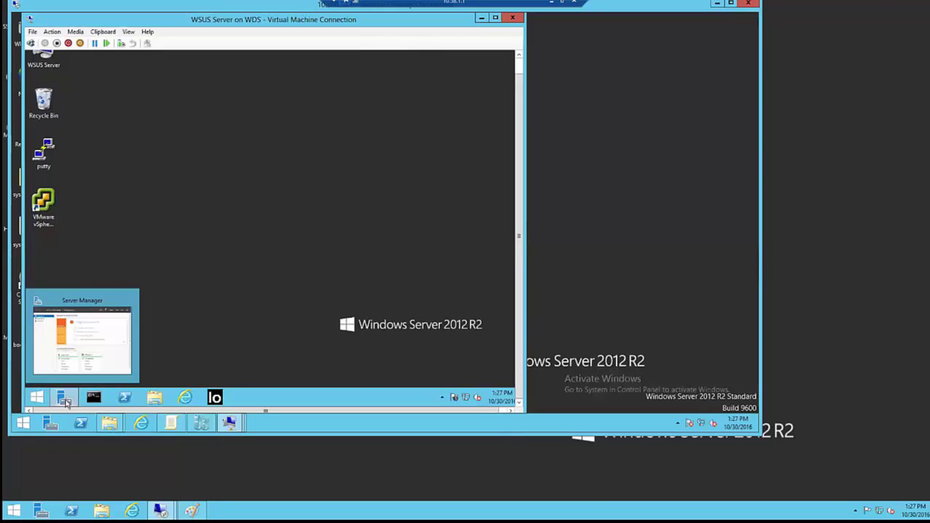
pyautogui.click(65, 399)
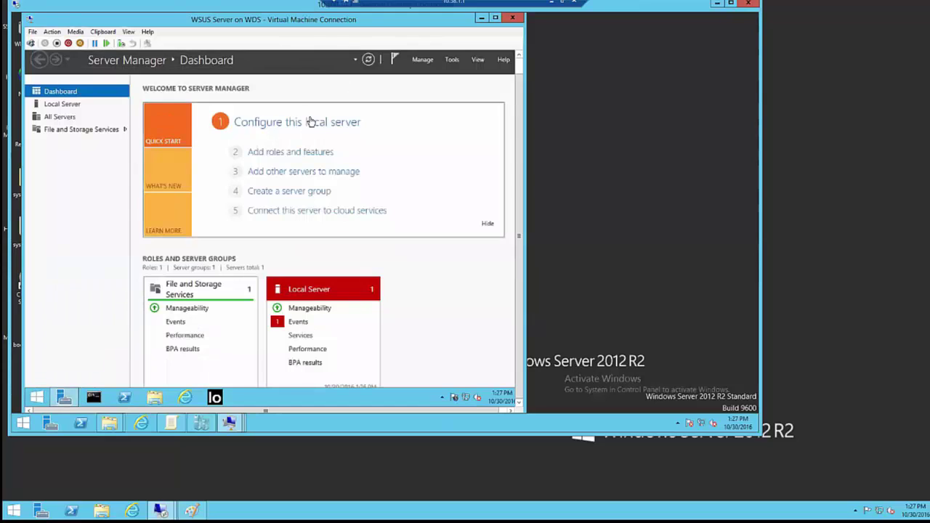
pyautogui.click(283, 154)
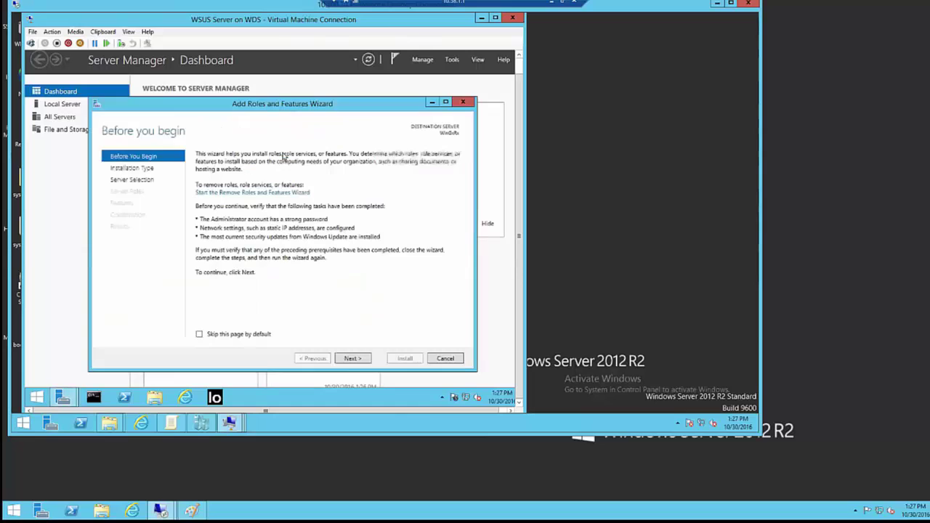
# - Choose a role-based or feature-based installation with the listed pool server as the destination
pyautogui.click(353, 359)
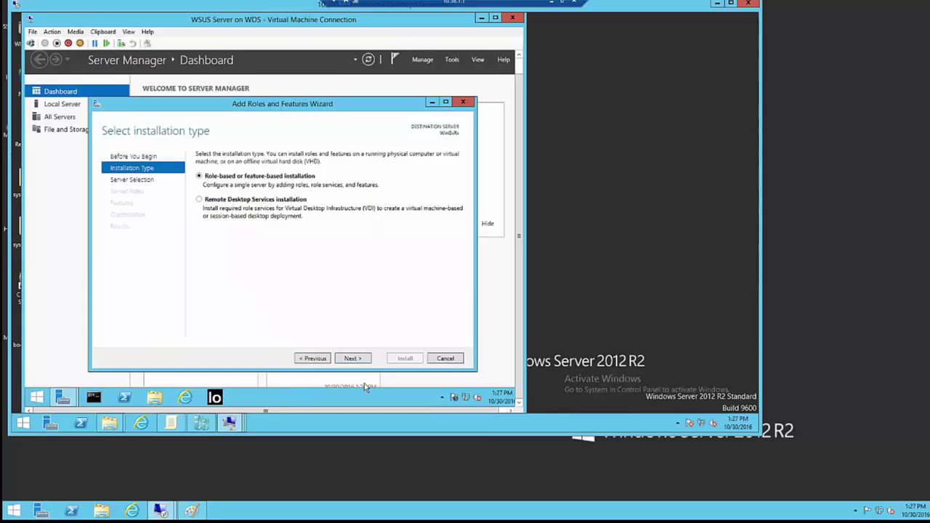
pyautogui.click(351, 359)
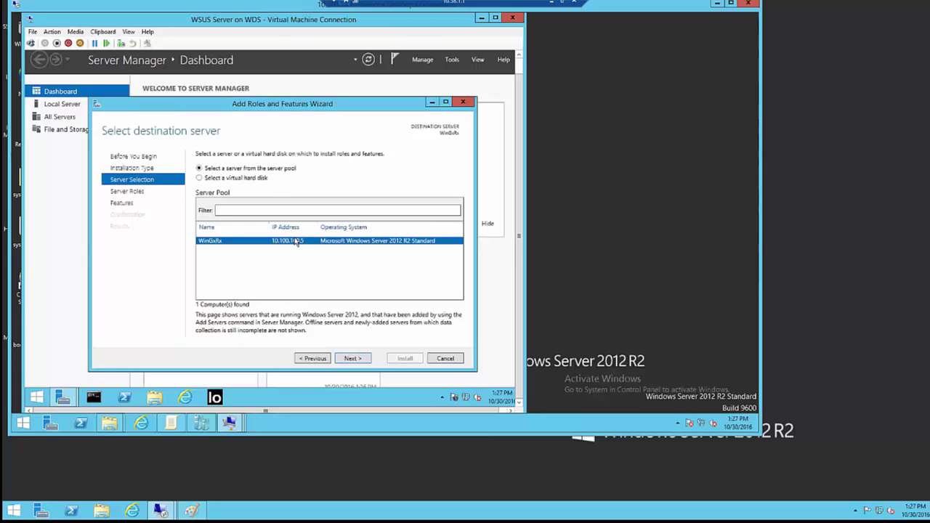
pyautogui.click(352, 359)
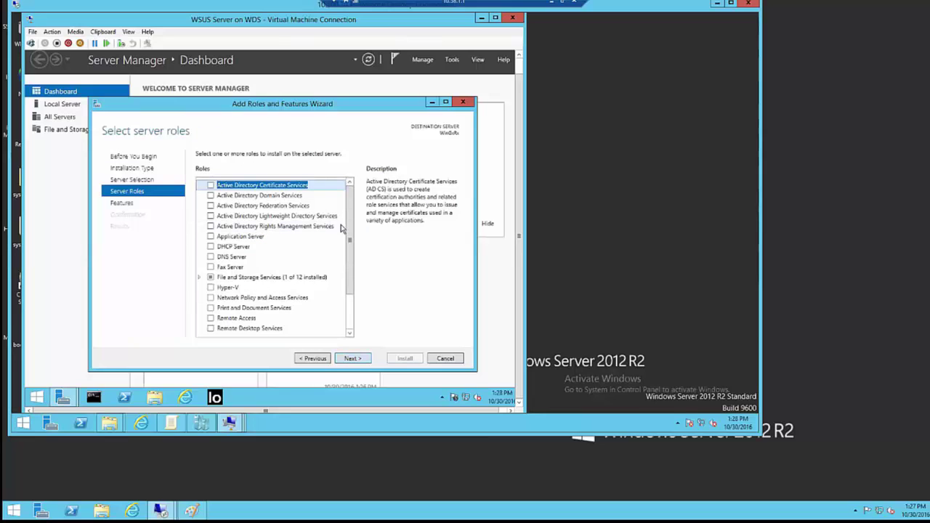
# - Examine the available server roles and the features list, and return to the server roles page
pyautogui.moveTo(351, 215); pyautogui.dragTo(350, 270)
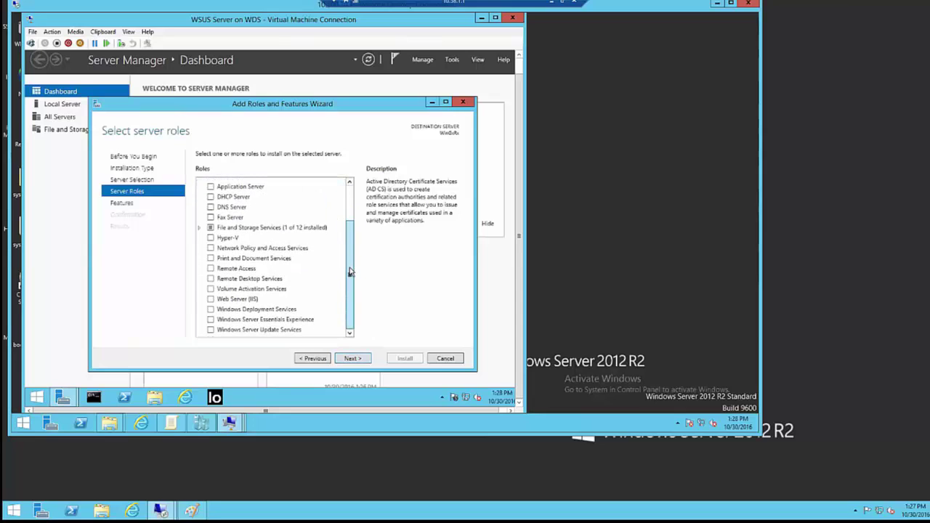
pyautogui.click(350, 208)
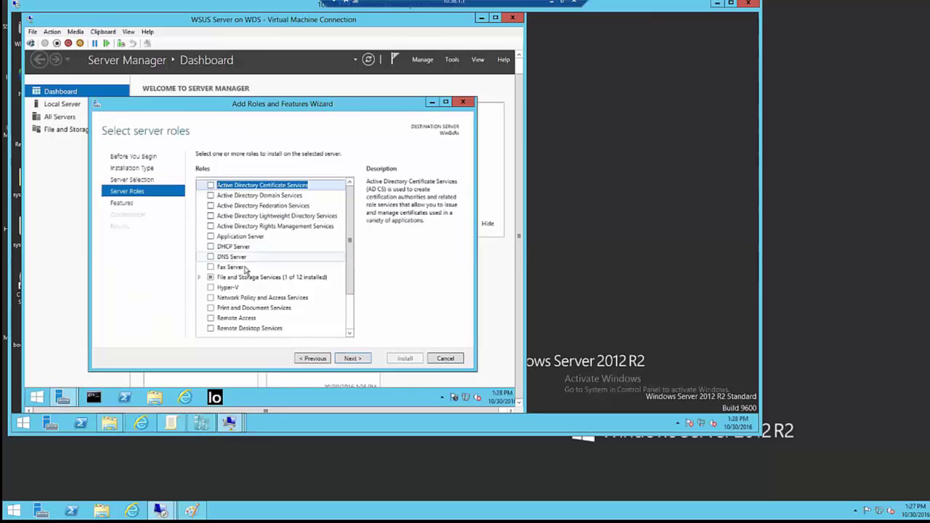
pyautogui.click(352, 359)
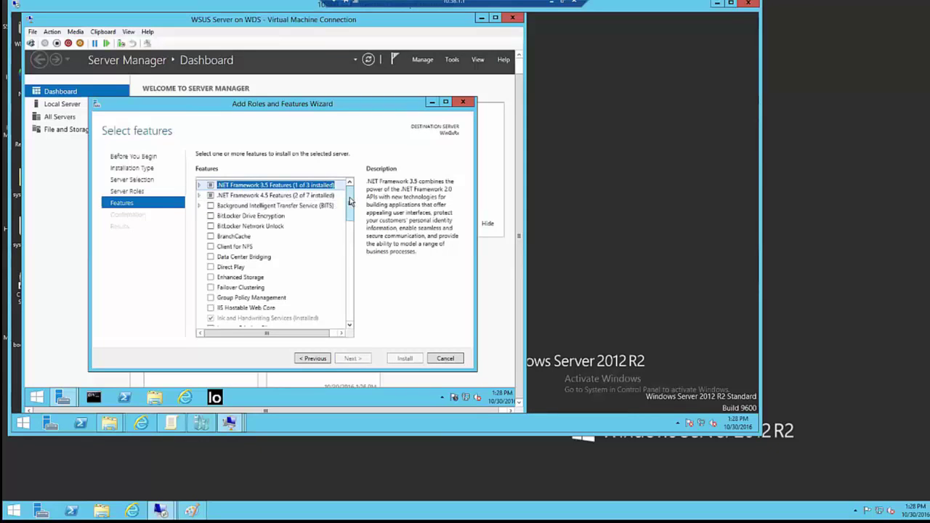
pyautogui.scroll(-8, 350, 292)
pyautogui.scroll(-5, 349, 305)
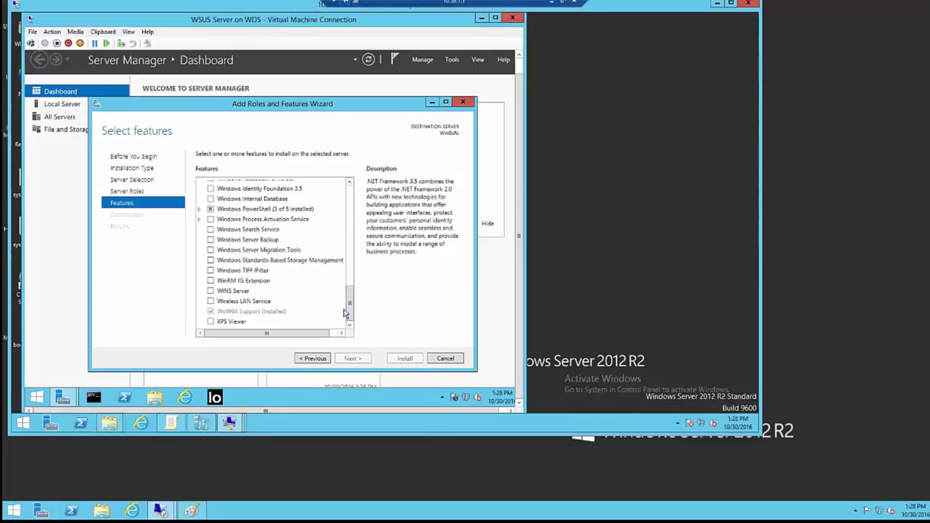
pyautogui.moveTo(346, 306)
pyautogui.mouseDown()
pyautogui.moveTo(355, 209)
pyautogui.moveTo(351, 316)
pyautogui.mouseUp()
pyautogui.moveTo(287, 317); pyautogui.dragTo(247, 327)
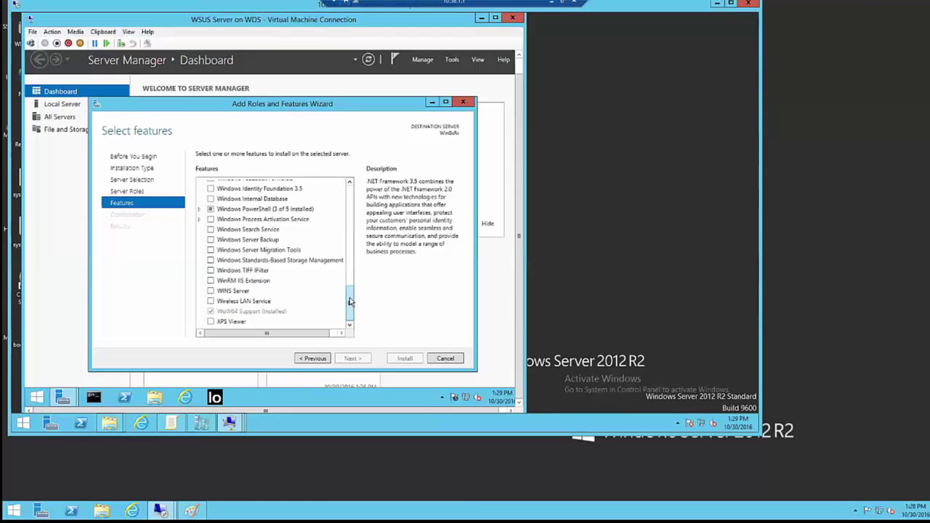
pyautogui.moveTo(351, 302); pyautogui.dragTo(351, 276)
pyautogui.moveTo(352, 271); pyautogui.dragTo(351, 214)
pyautogui.click(311, 358)
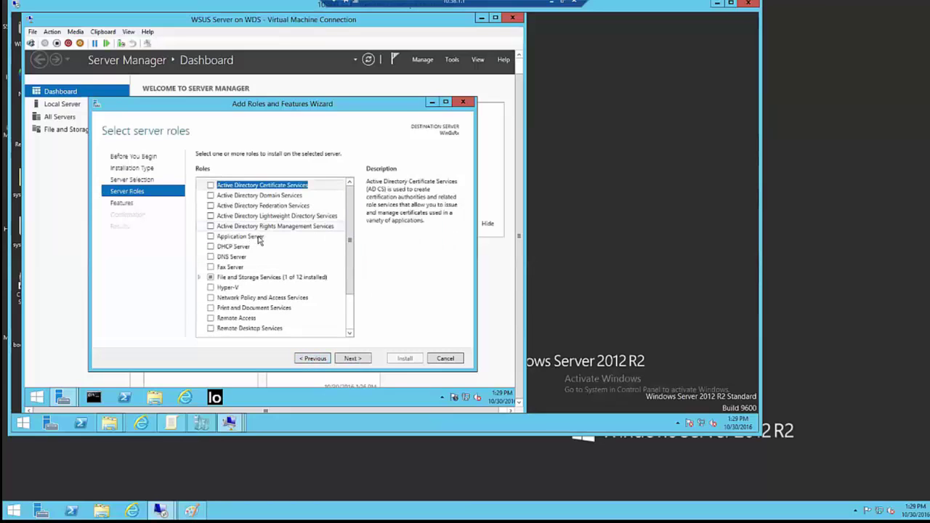
# - Select the Windows Server Update Services role and add its required features, including the management tools
pyautogui.moveTo(351, 229); pyautogui.dragTo(351, 274)
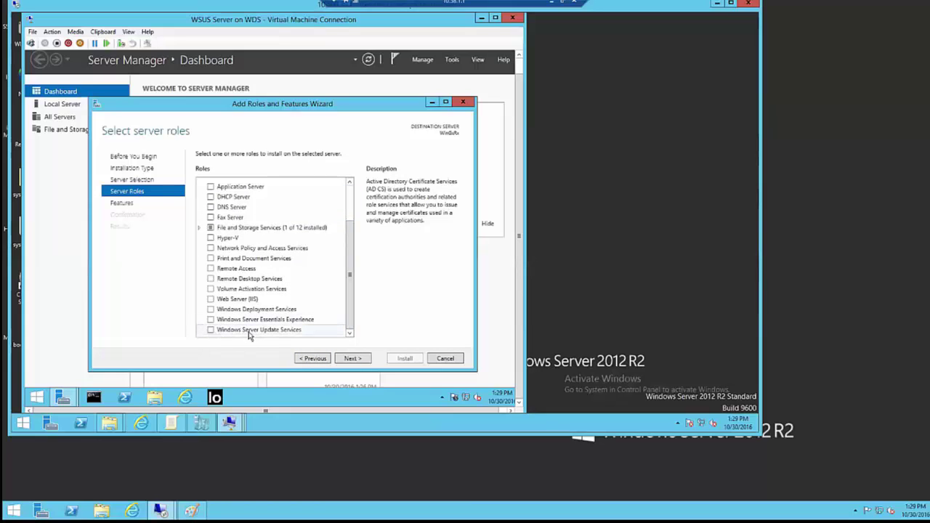
pyautogui.click(210, 331)
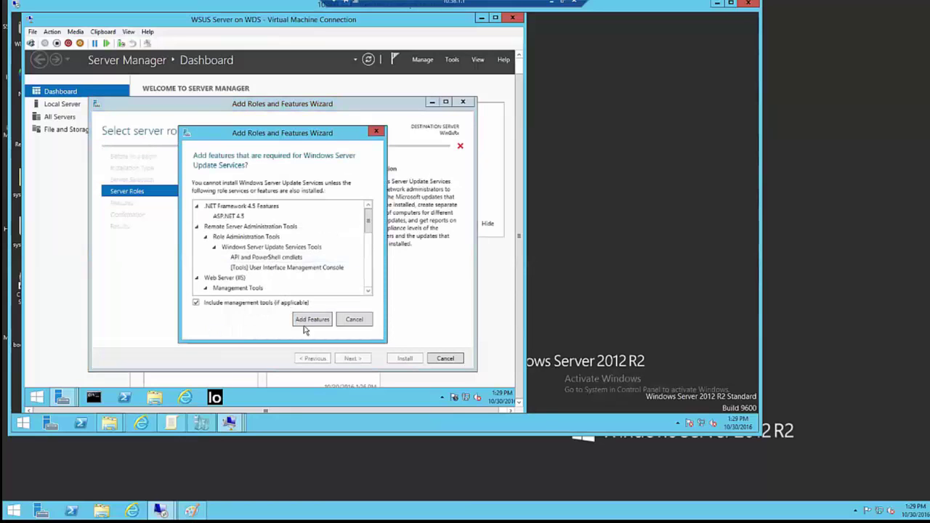
pyautogui.moveTo(367, 217); pyautogui.dragTo(369, 275)
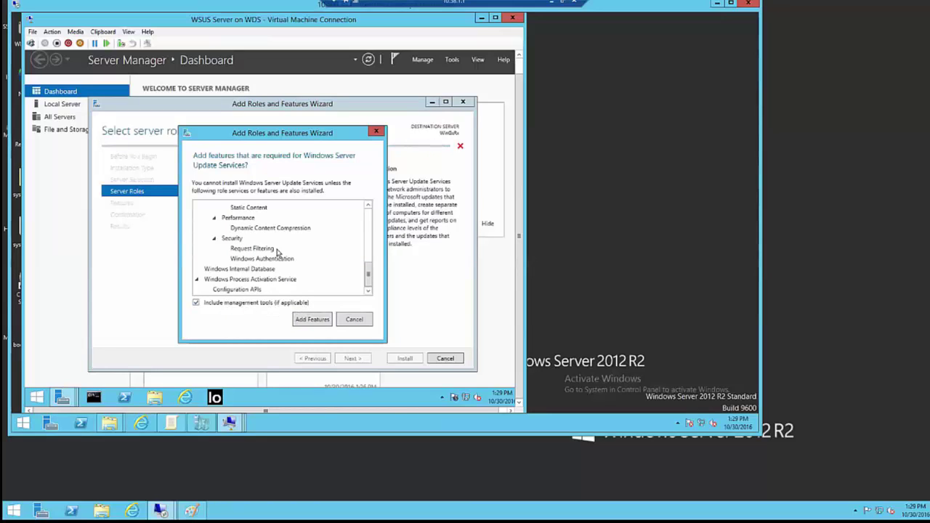
pyautogui.moveTo(368, 273)
pyautogui.mouseDown()
pyautogui.moveTo(363, 209)
pyautogui.moveTo(365, 285)
pyautogui.mouseUp()
pyautogui.click(313, 324)
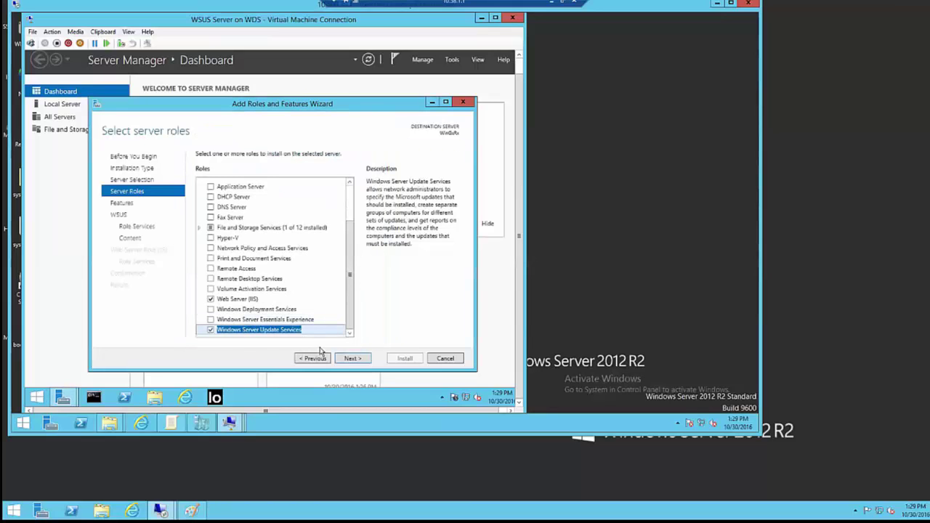
# - Keep the default features and accept the WID Database and WSUS Services role services
pyautogui.click(349, 359)
pyautogui.scroll(2, 351, 218)
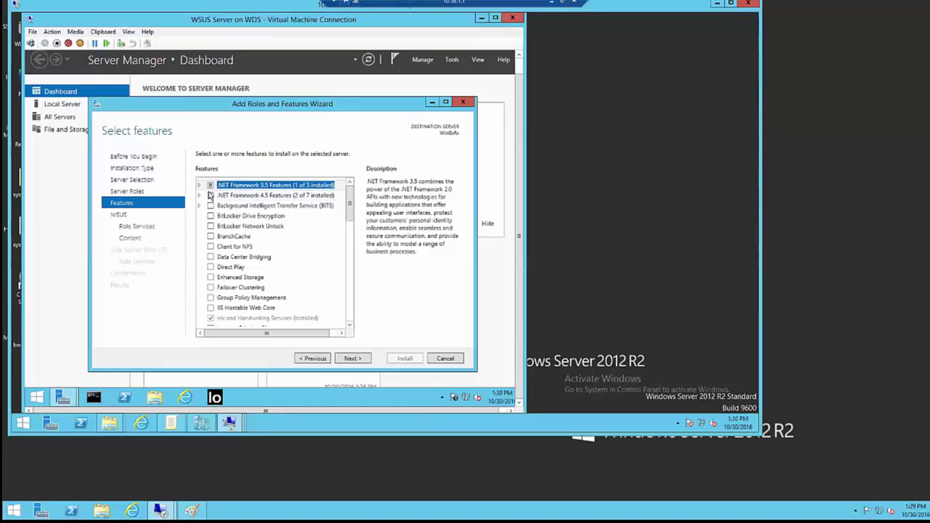
pyautogui.click(352, 358)
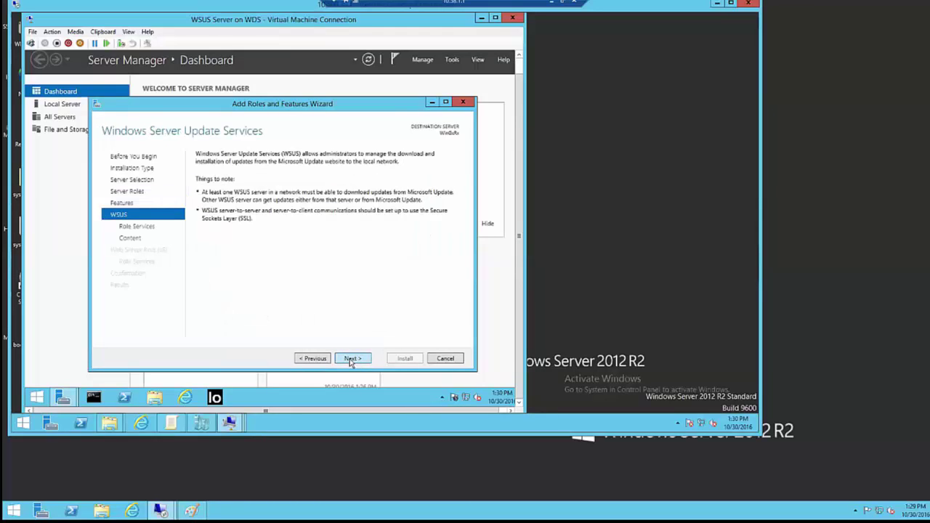
pyautogui.click(351, 361)
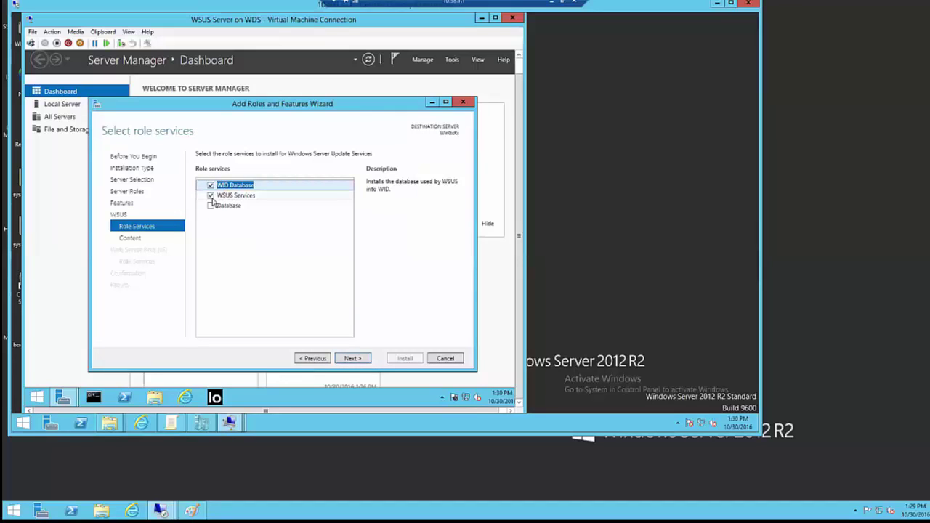
pyautogui.click(351, 359)
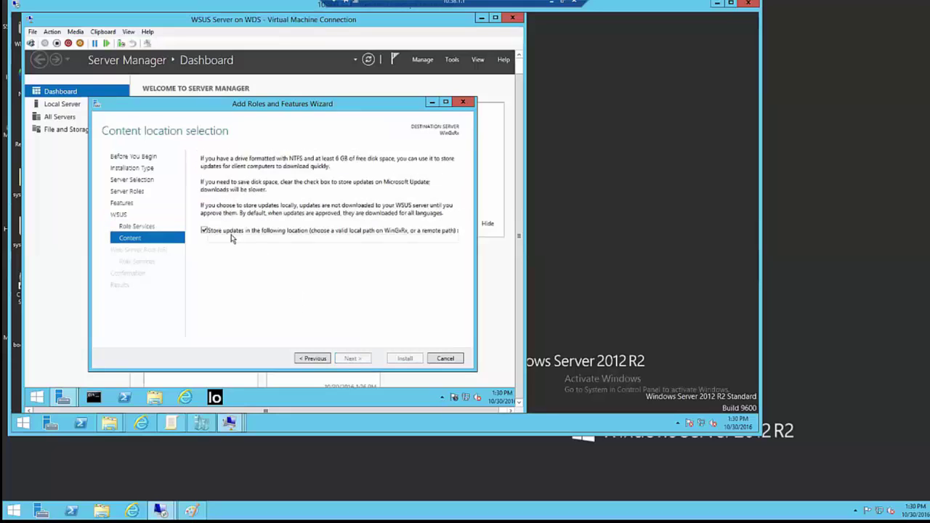
pyautogui.click(285, 237)
pyautogui.click(204, 231)
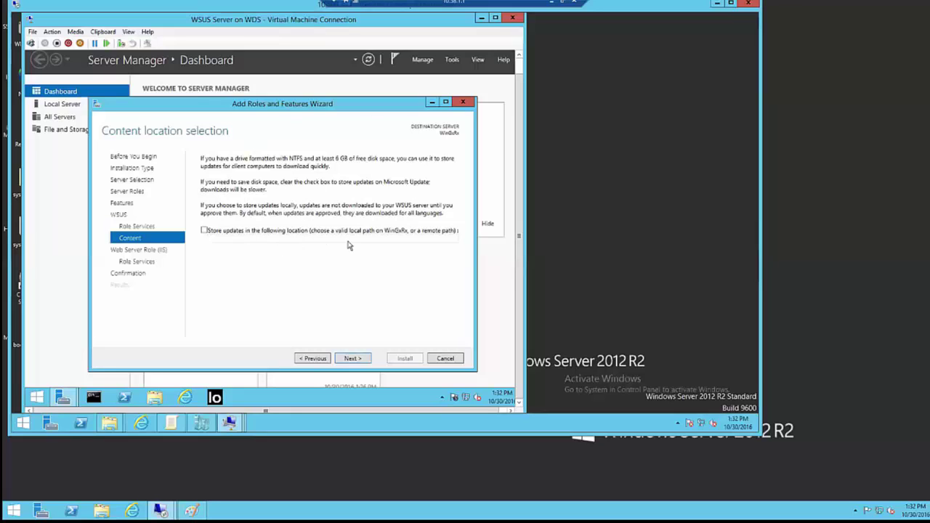
pyautogui.click(204, 231)
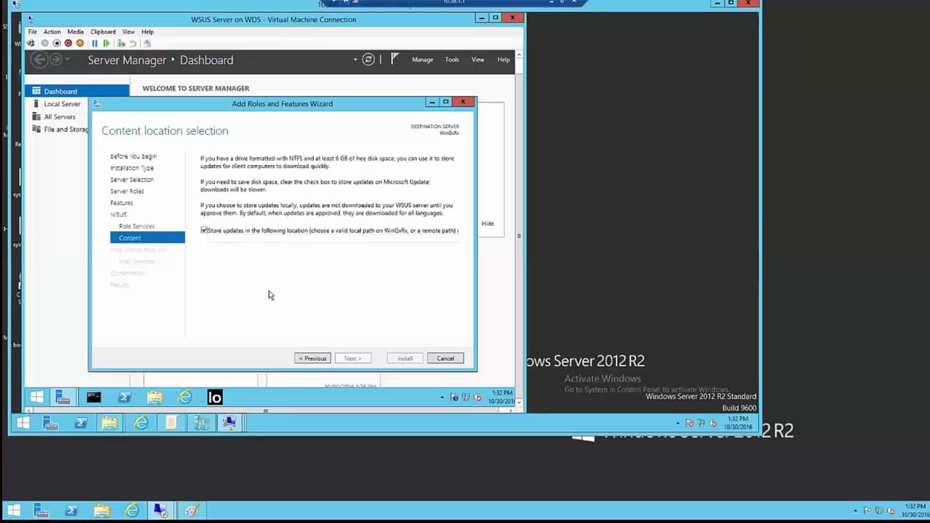
pyautogui.click(204, 231)
pyautogui.click(204, 231)
pyautogui.click(210, 238)
# - Turn off storing updates in a specified location and proceed to the Web Server (IIS) role services
pyautogui.click(205, 231)
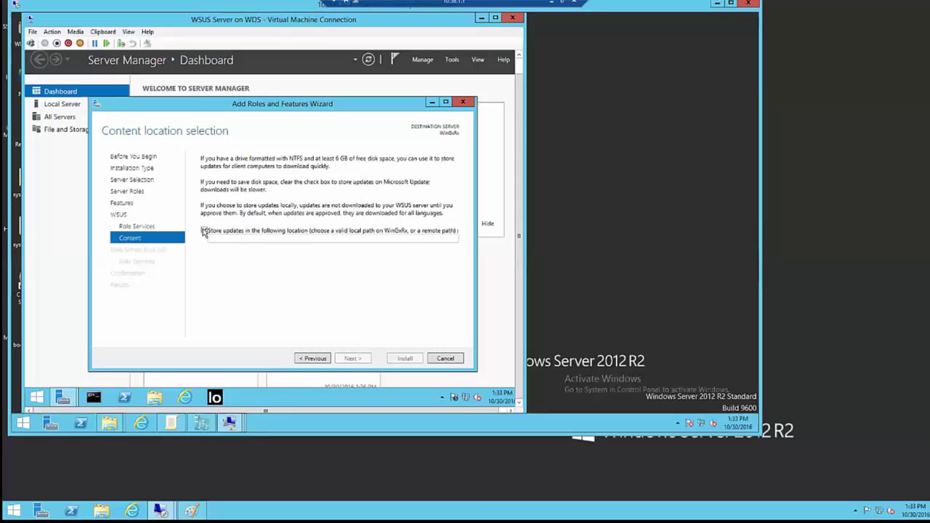
pyautogui.click(358, 360)
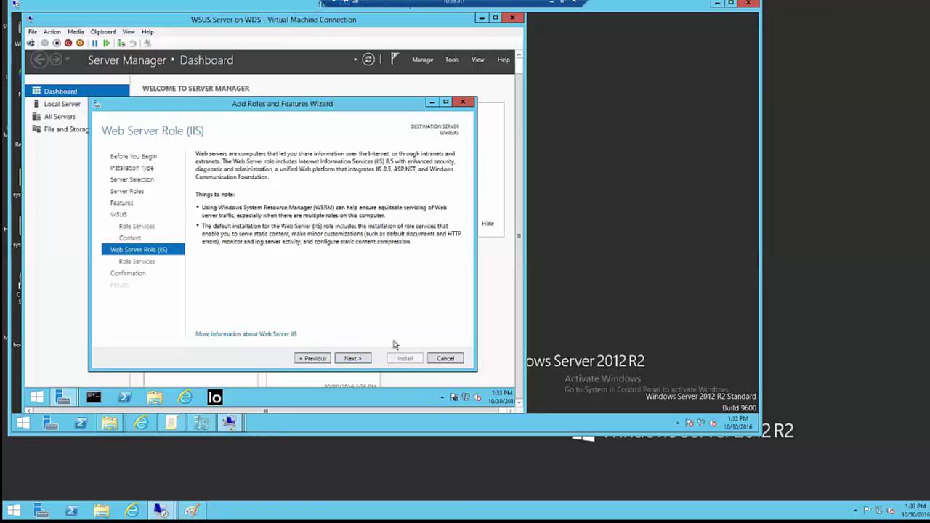
pyautogui.click(353, 359)
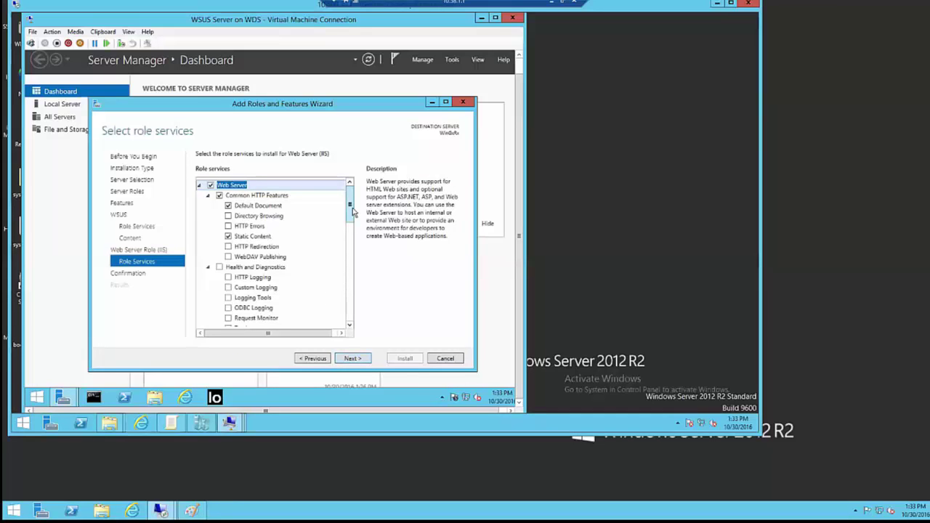
# - Review the Web Server (IIS) role services, keep the default selection and proceed to the confirmation page
pyautogui.moveTo(350, 210); pyautogui.dragTo(351, 314)
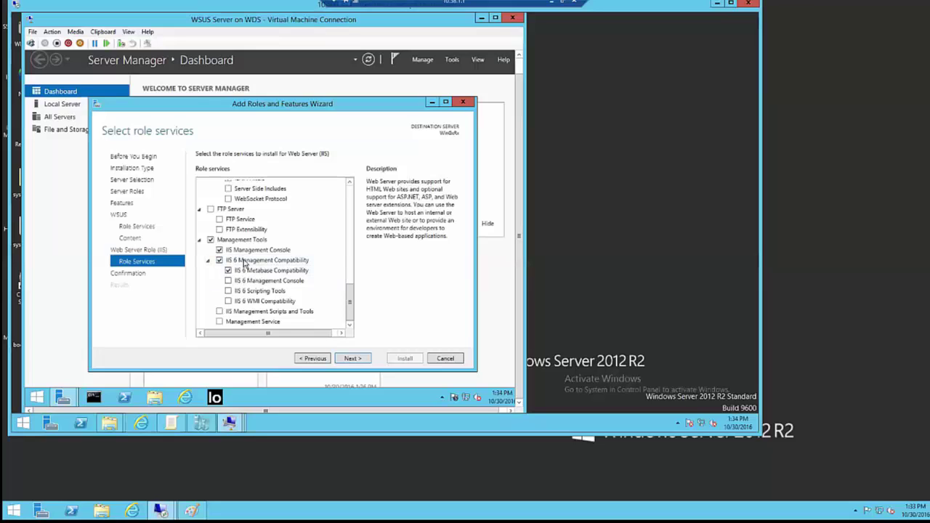
pyautogui.moveTo(350, 300); pyautogui.dragTo(354, 320)
pyautogui.click(354, 360)
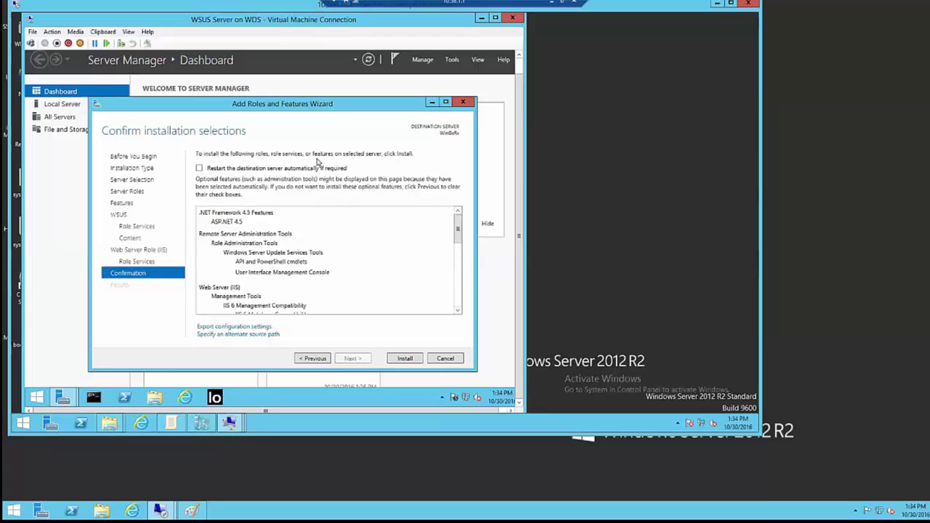
# - Allow the destination server to restart automatically if required and start the installation
pyautogui.click(199, 167)
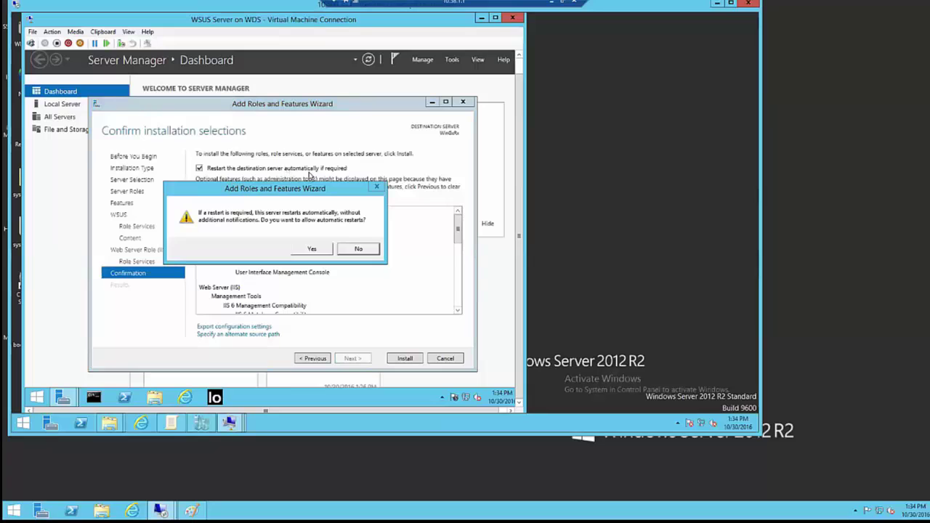
pyautogui.click(322, 249)
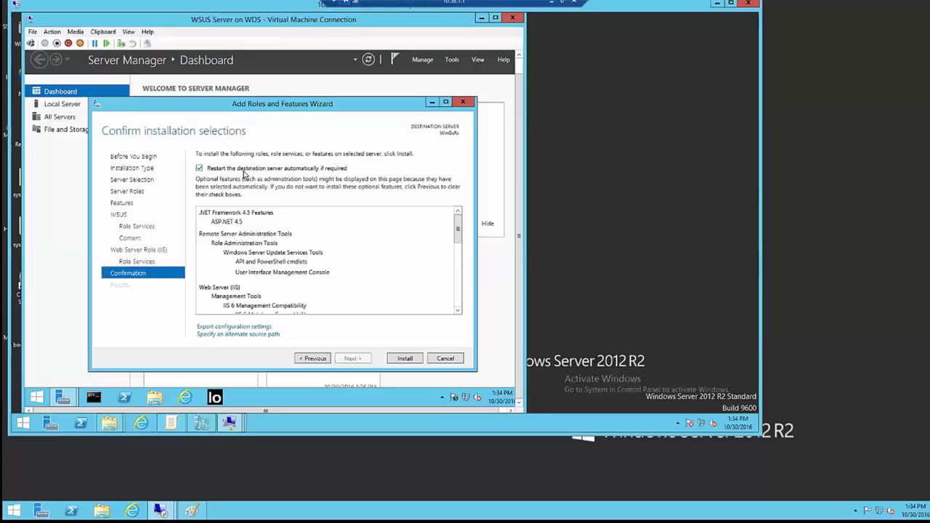
pyautogui.click(405, 359)
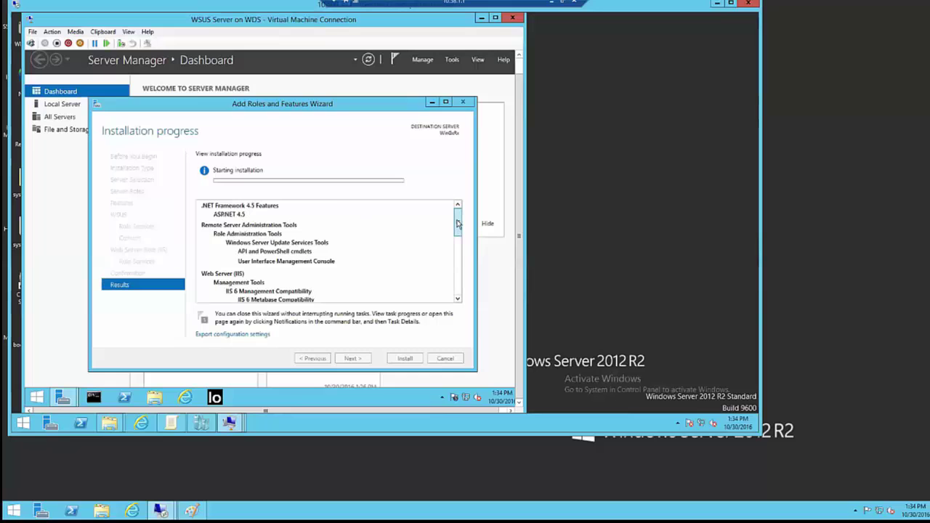
# - Examine the full list of roles, role services and features being installed on the installation progress page
pyautogui.scroll(-1, 457, 225)
pyautogui.scroll(-4, 469, 262)
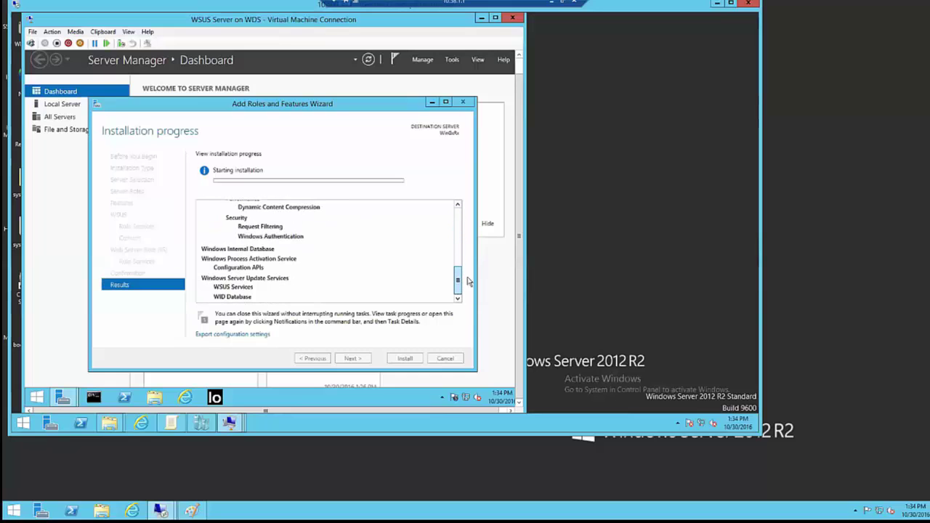
pyautogui.scroll(2, 465, 247)
pyautogui.scroll(5, 462, 229)
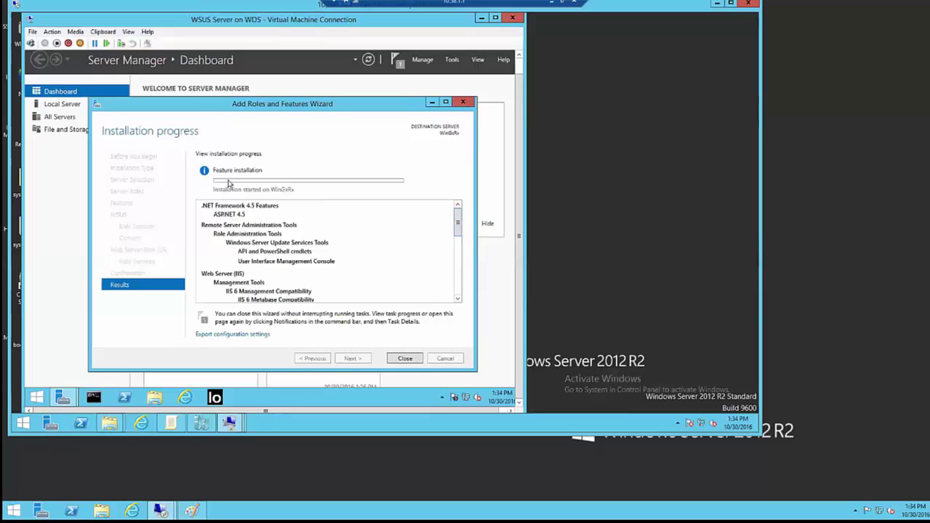
pyautogui.scroll(-2, 457, 228)
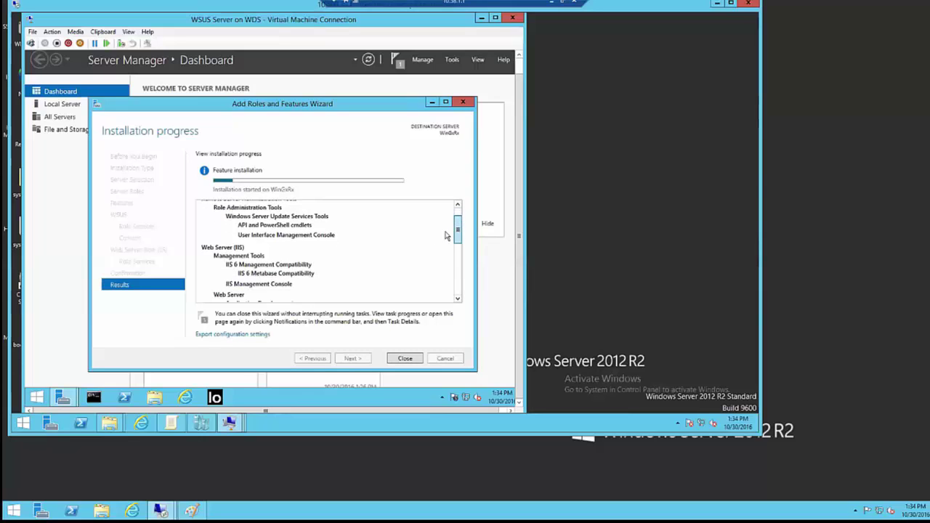
pyautogui.moveTo(455, 229); pyautogui.dragTo(460, 289)
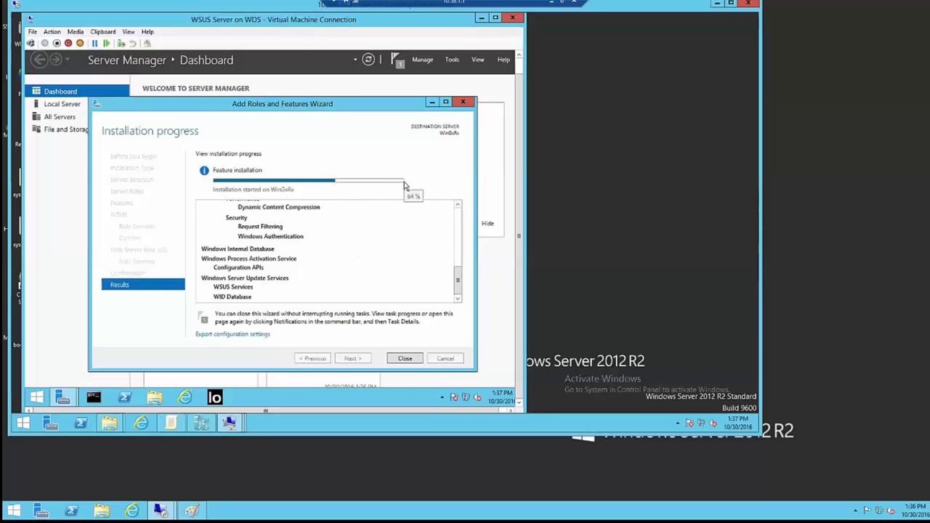
# - Close the wizard while the installation runs and check the feature installation task in the Server Manager notifications
pyautogui.click(404, 359)
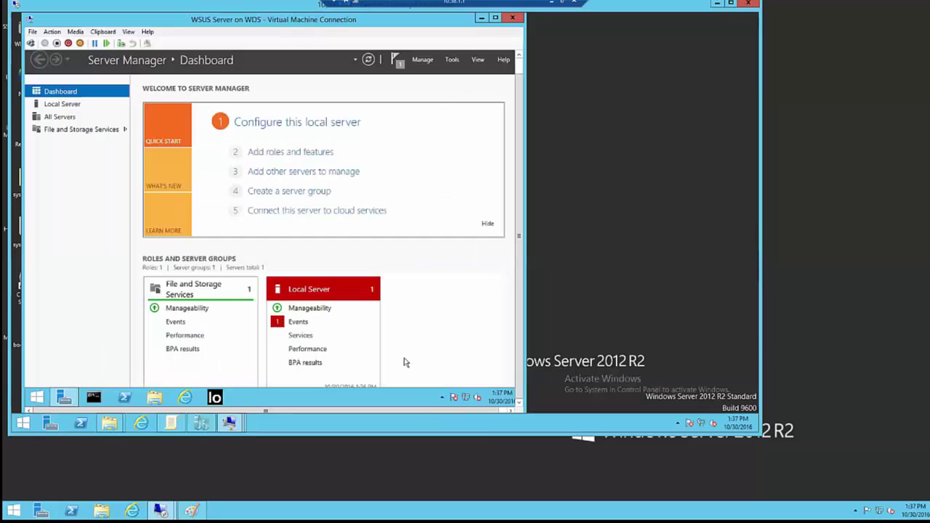
pyautogui.click(398, 64)
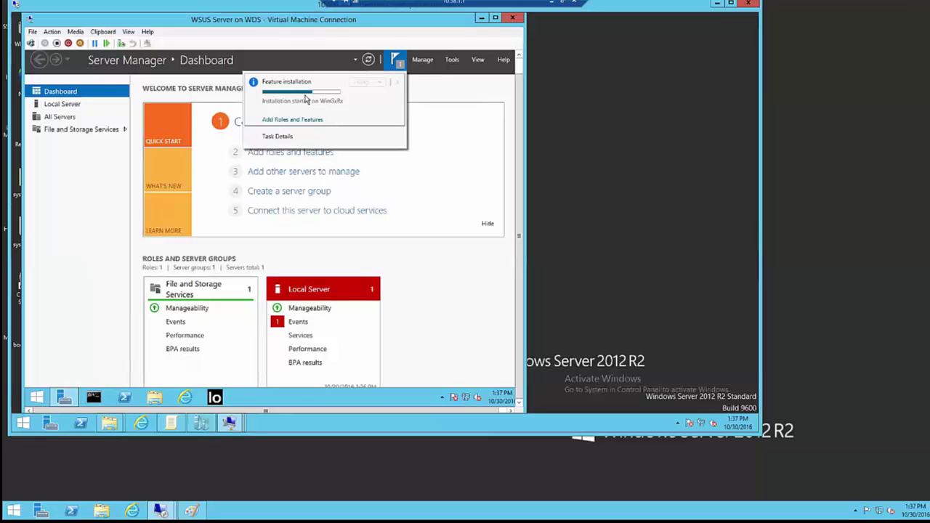
pyautogui.rightClick(24, 423)
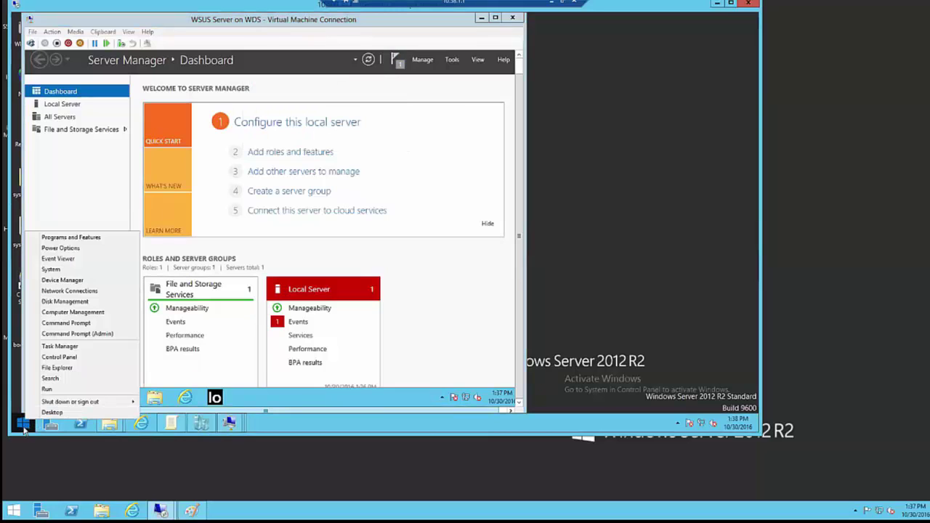
pyautogui.click(50, 379)
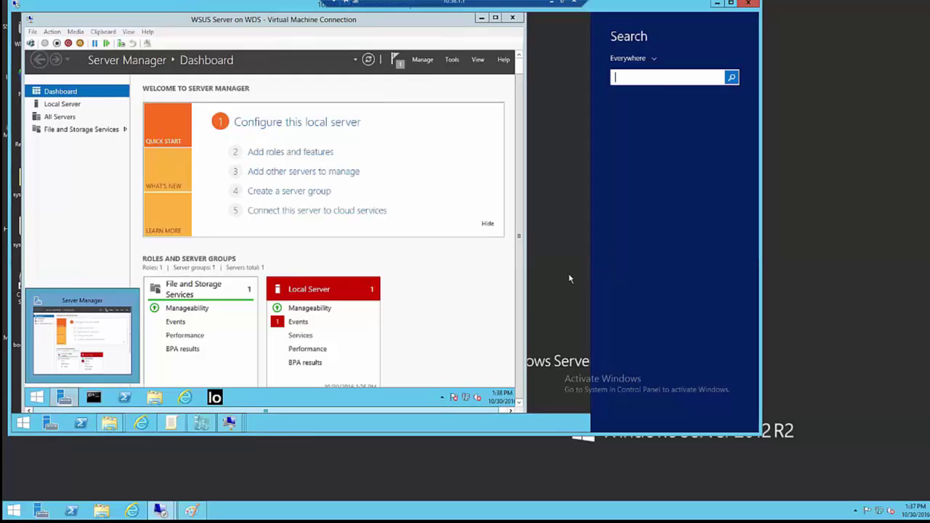
pyautogui.click(521, 263)
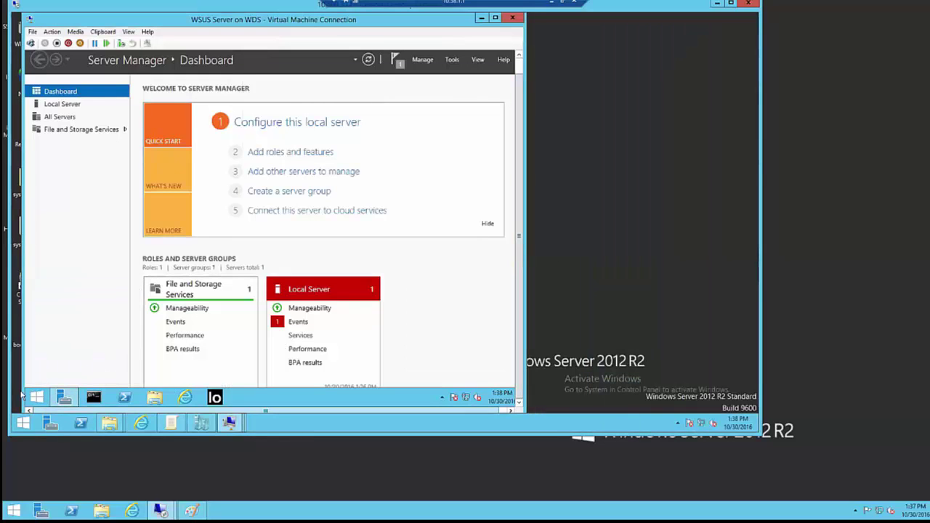
# - Search the WSUS Server virtual machine for "wsus" and dismiss the results
pyautogui.rightClick(42, 398)
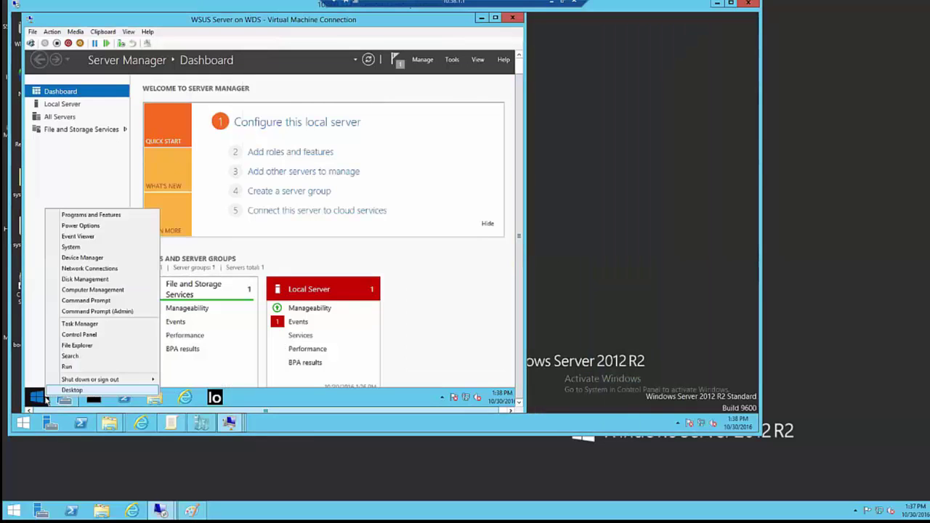
pyautogui.click(73, 356)
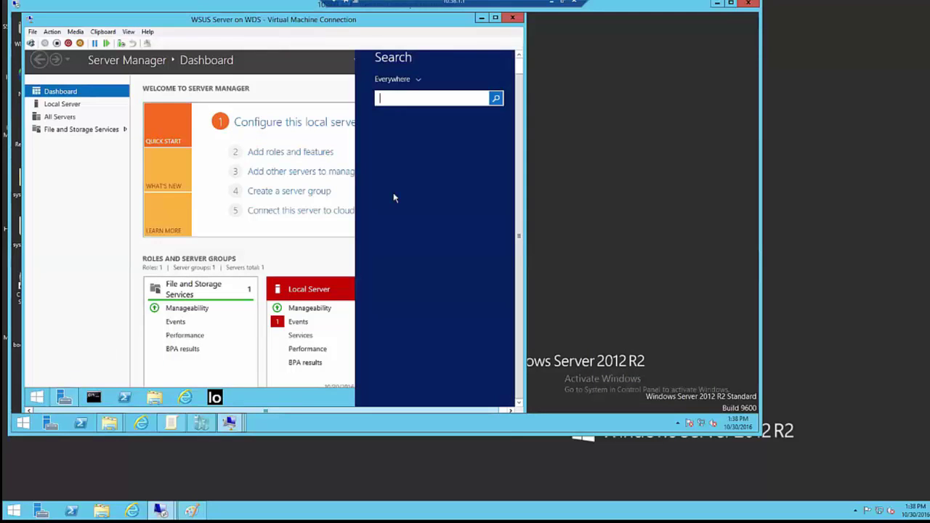
pyautogui.write('wsus')
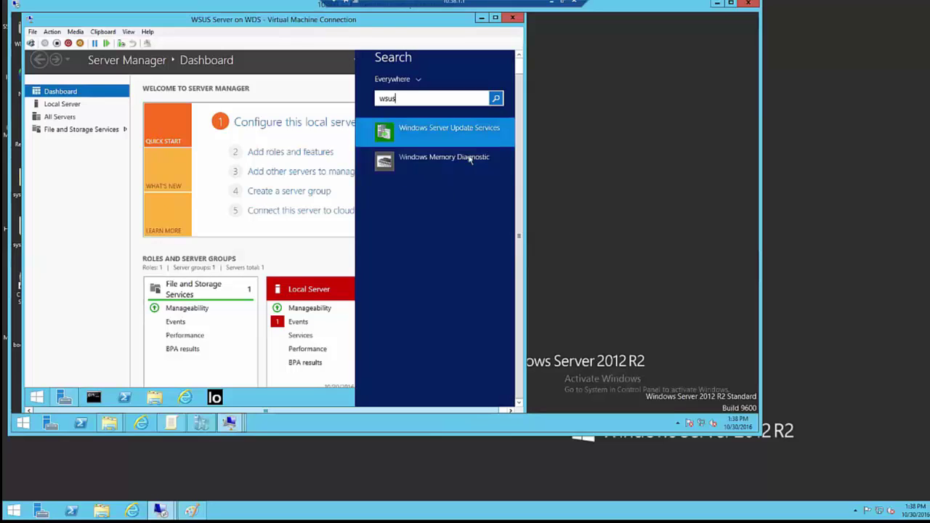
pyautogui.click(336, 91)
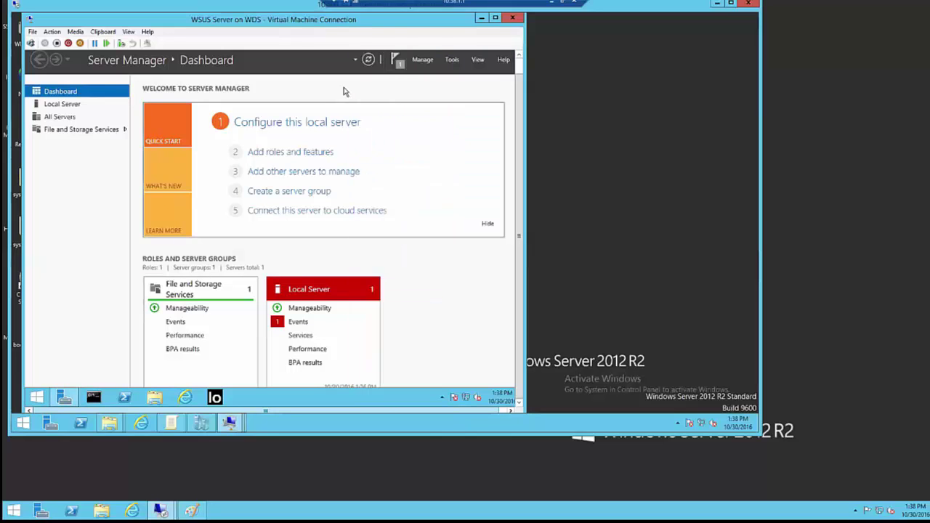
# - Check the feature installation's status in the Server Manager notifications until the task finishes
pyautogui.click(399, 61)
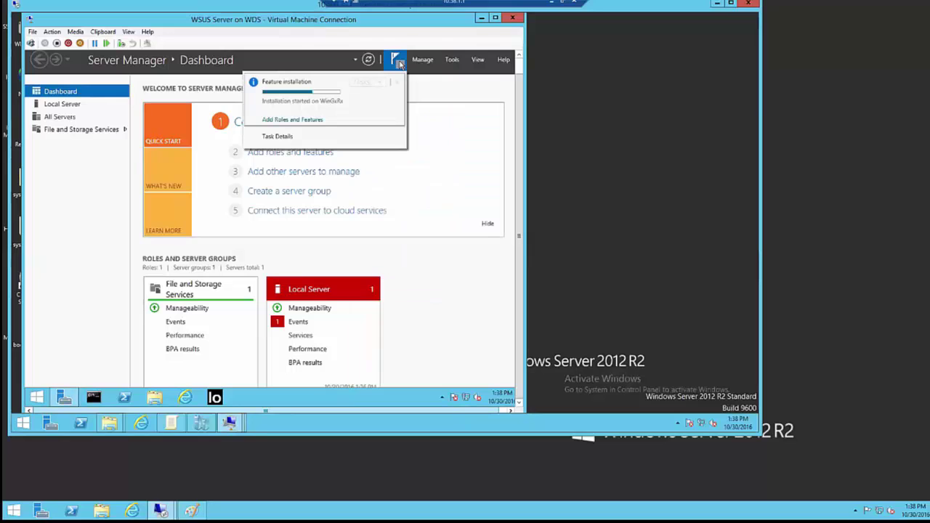
pyautogui.click(441, 95)
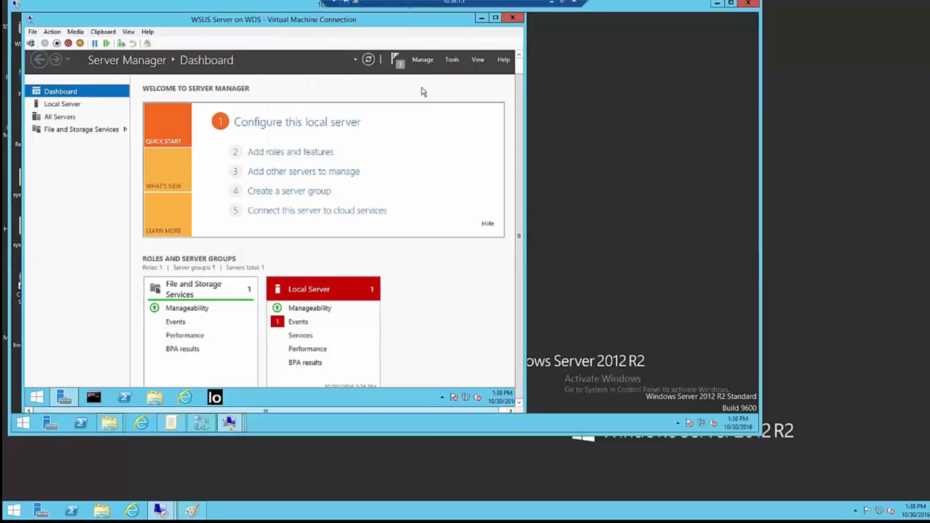
pyautogui.click(399, 63)
pyautogui.click(434, 91)
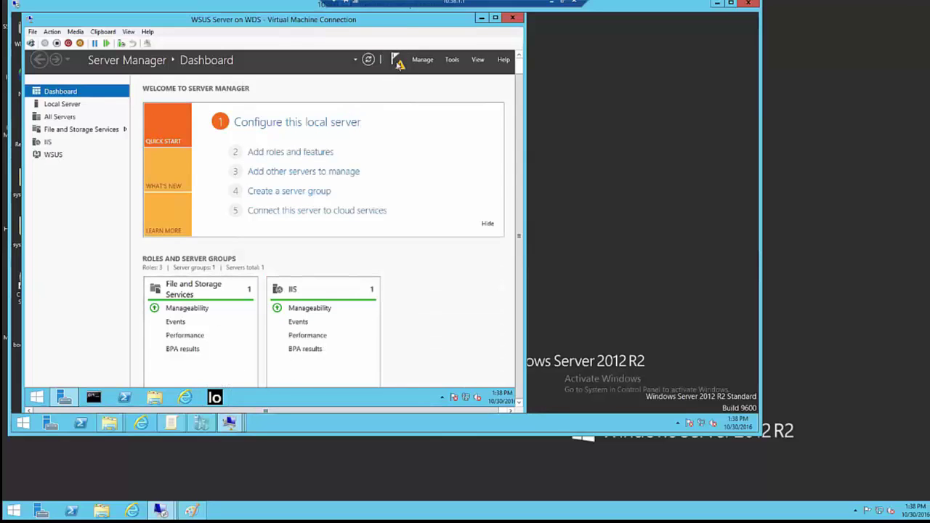
pyautogui.click(398, 62)
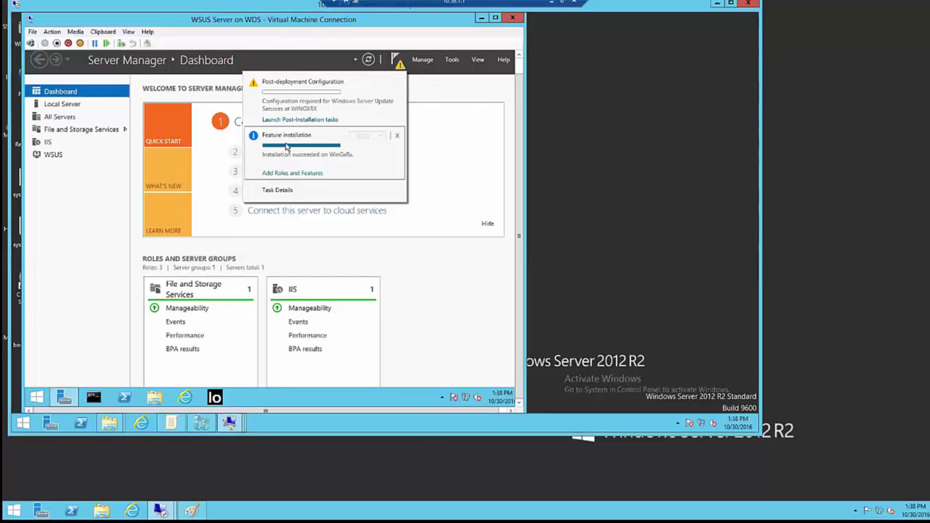
# - Search the WSUS Server virtual machine for "wsus" and pin Windows Server Update Services to the taskbar
pyautogui.rightClick(38, 399)
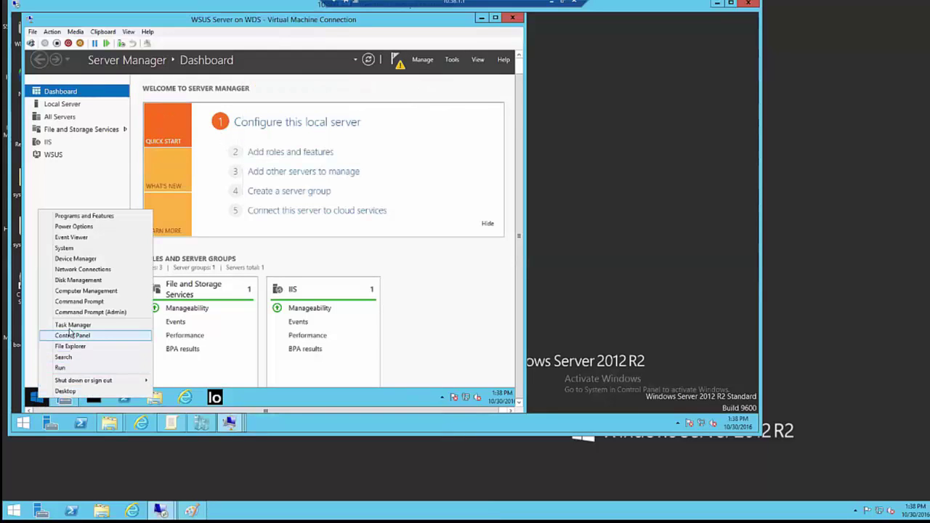
pyautogui.click(64, 358)
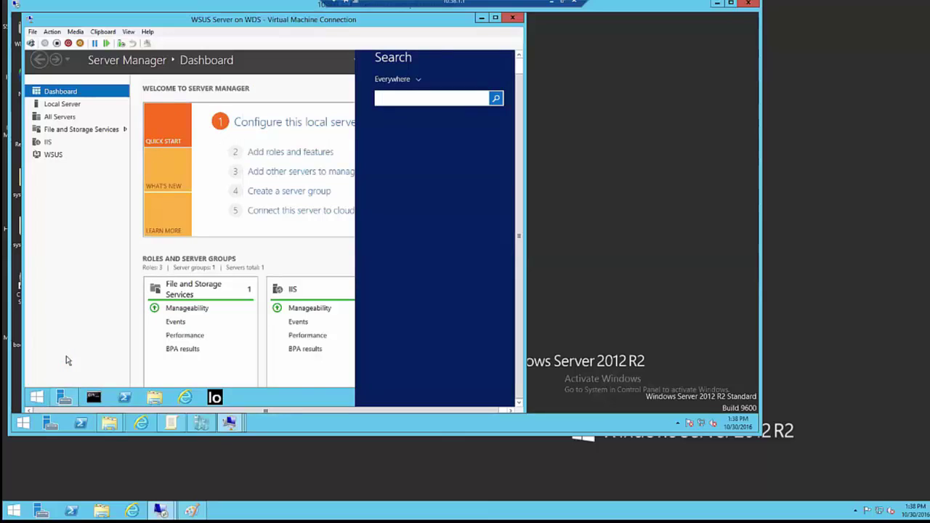
pyautogui.write('wsus')
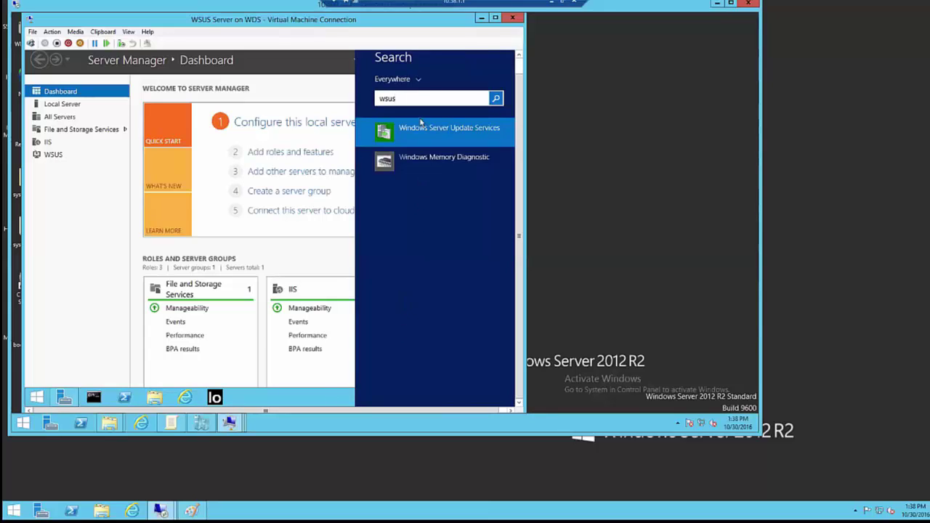
pyautogui.rightClick(412, 130)
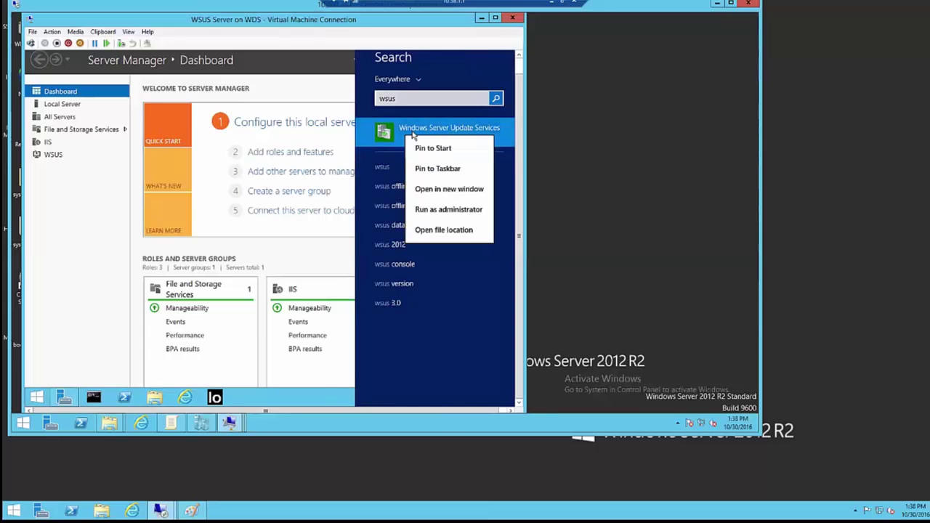
pyautogui.click(438, 168)
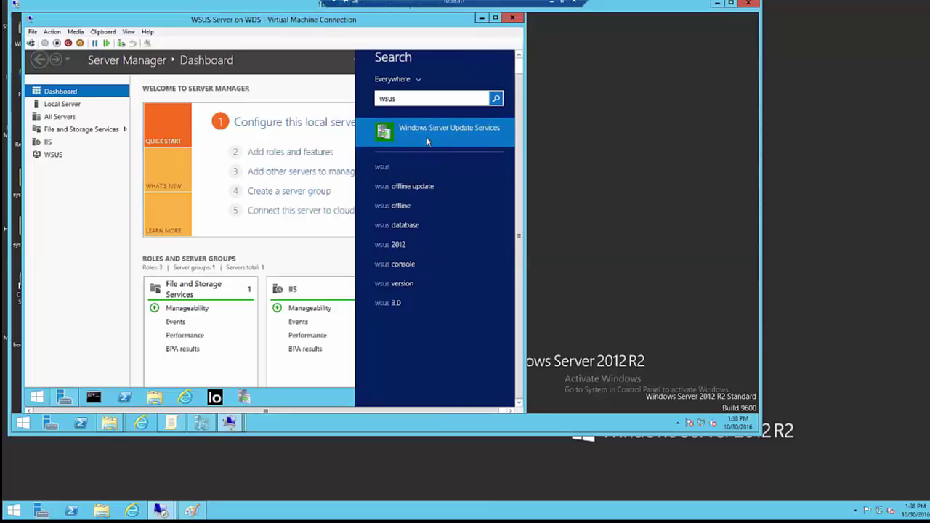
# - Pin Windows Server Update Services to the Start screen and open it from the desktop
pyautogui.rightClick(427, 139)
pyautogui.press('Escape')
pyautogui.click(38, 399)
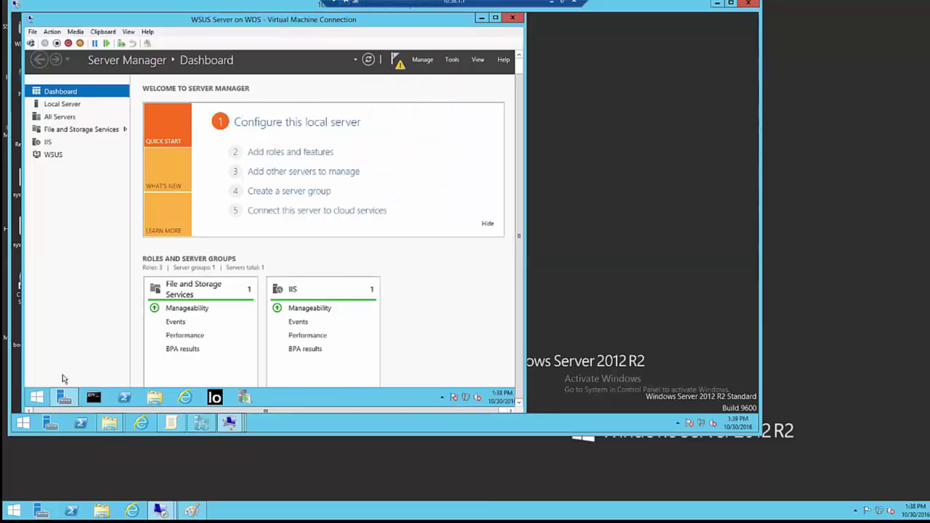
pyautogui.click(36, 398)
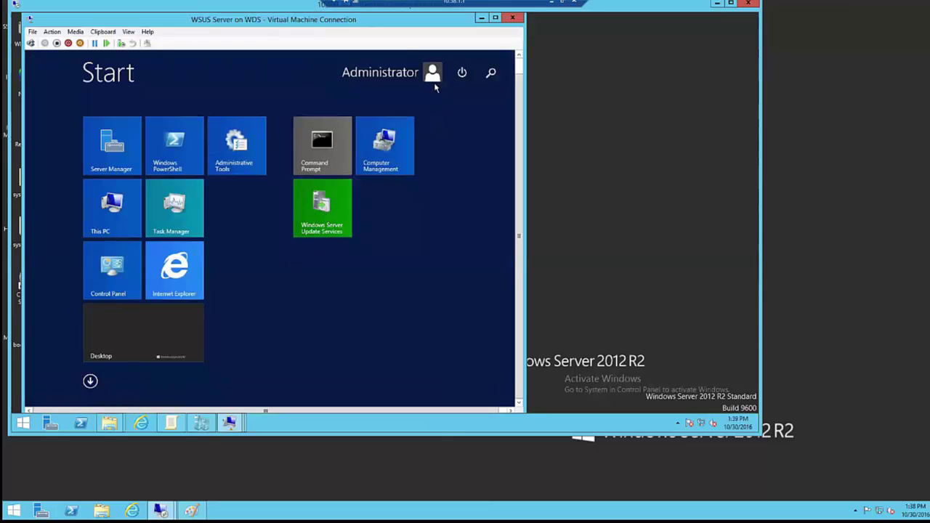
pyautogui.click(145, 338)
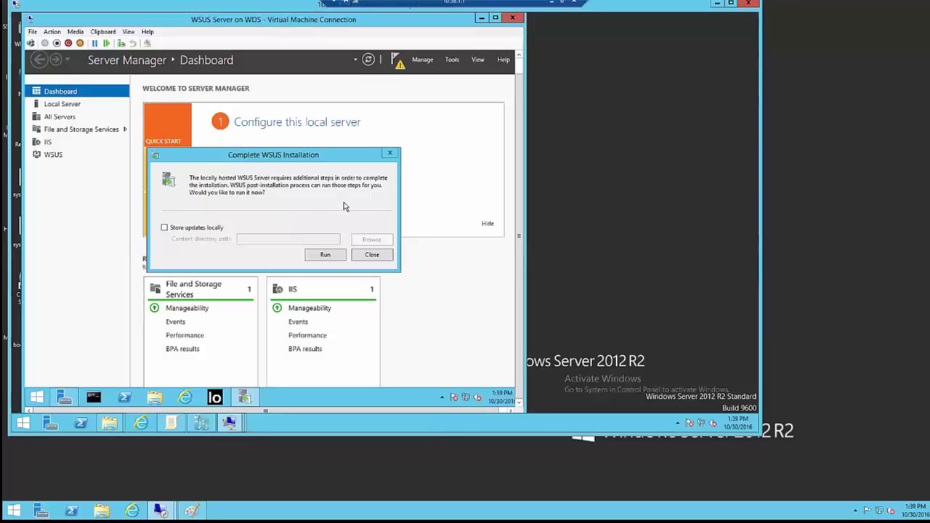
# - Turn on storing updates locally in the WSUS post-installation dialog and set the content directory path to C:\
pyautogui.click(164, 229)
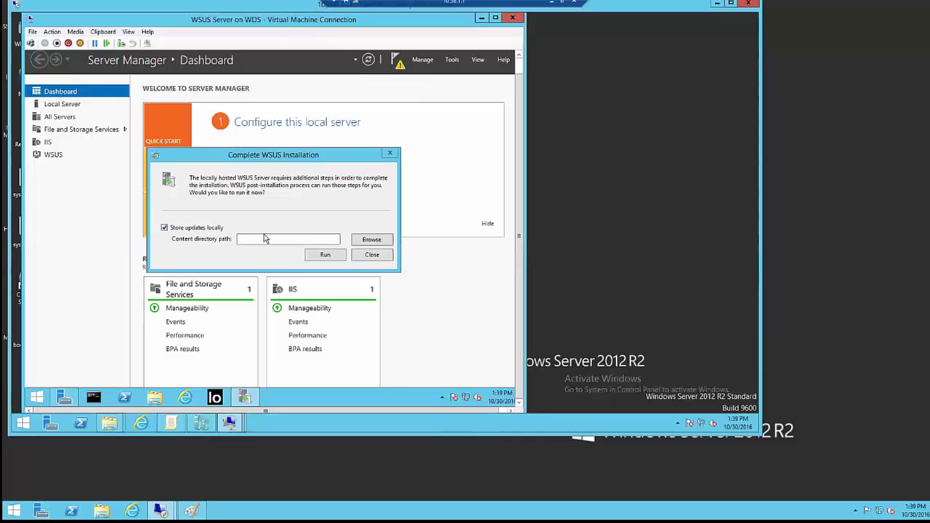
pyautogui.click(372, 243)
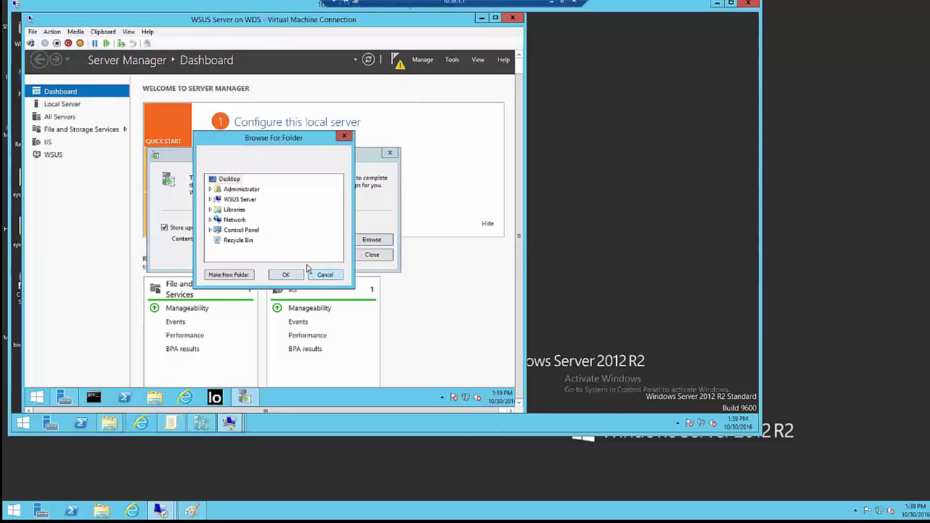
pyautogui.click(210, 200)
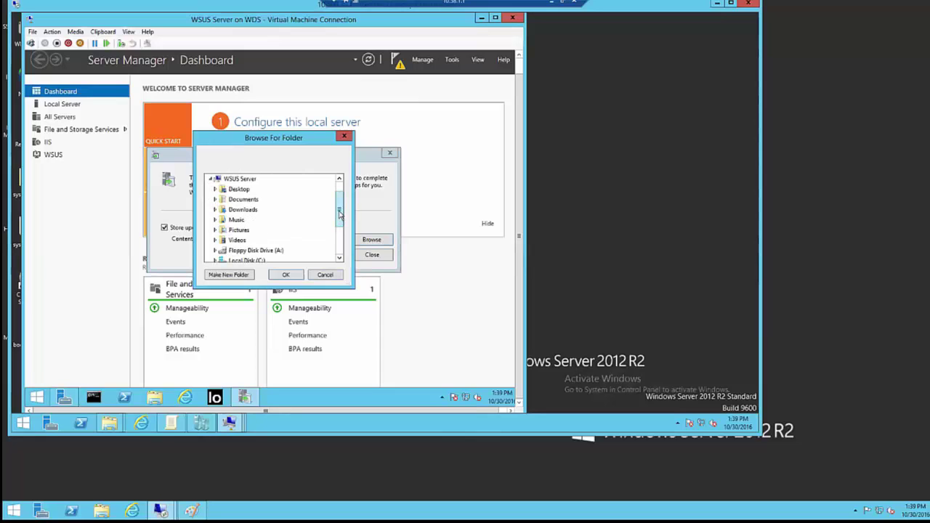
pyautogui.moveTo(338, 213); pyautogui.dragTo(339, 223)
pyautogui.doubleClick(256, 233)
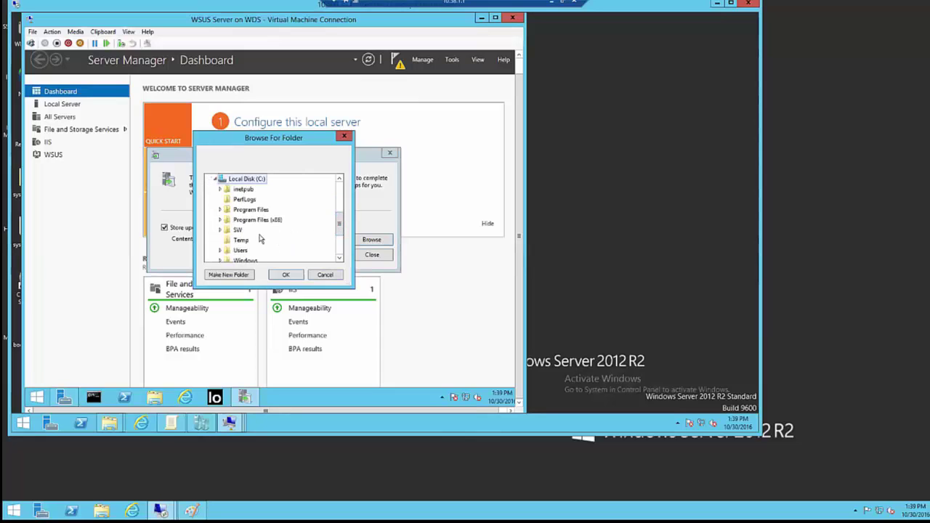
pyautogui.click(287, 275)
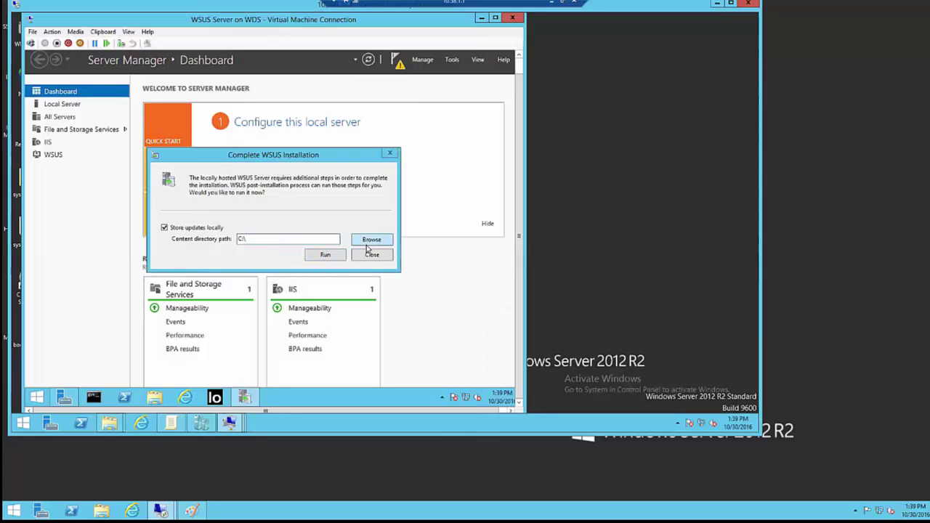
# - Run the WSUS post-installation with C:\updates as the content directory path, close the dialog and bring up the Update Services console
pyautogui.click(326, 255)
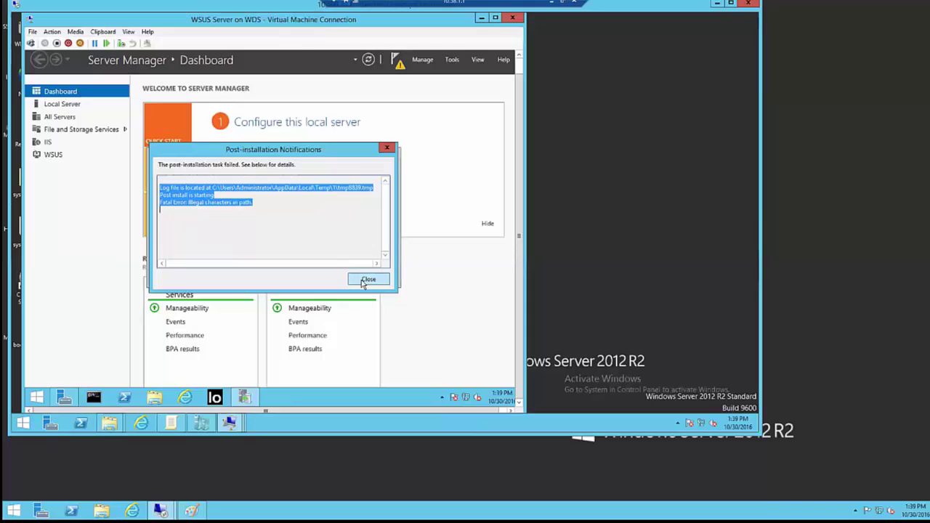
pyautogui.click(367, 279)
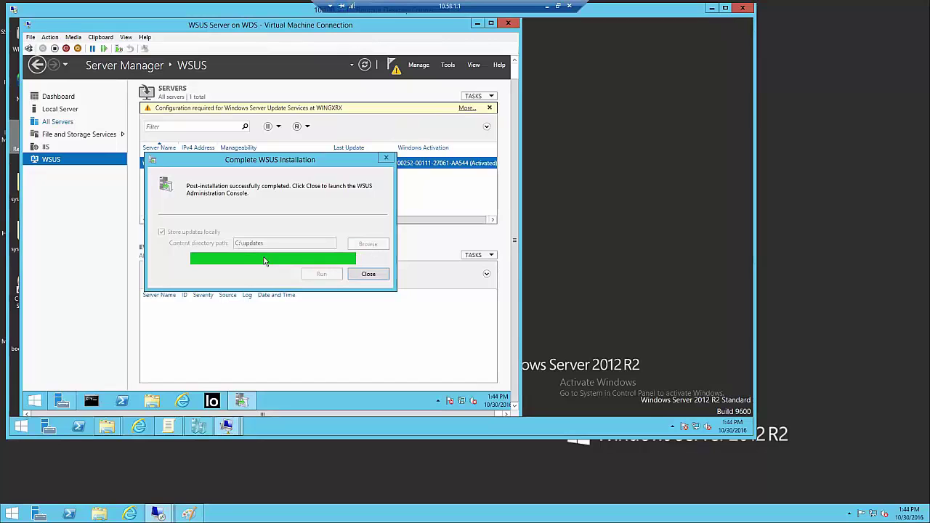
pyautogui.click(367, 275)
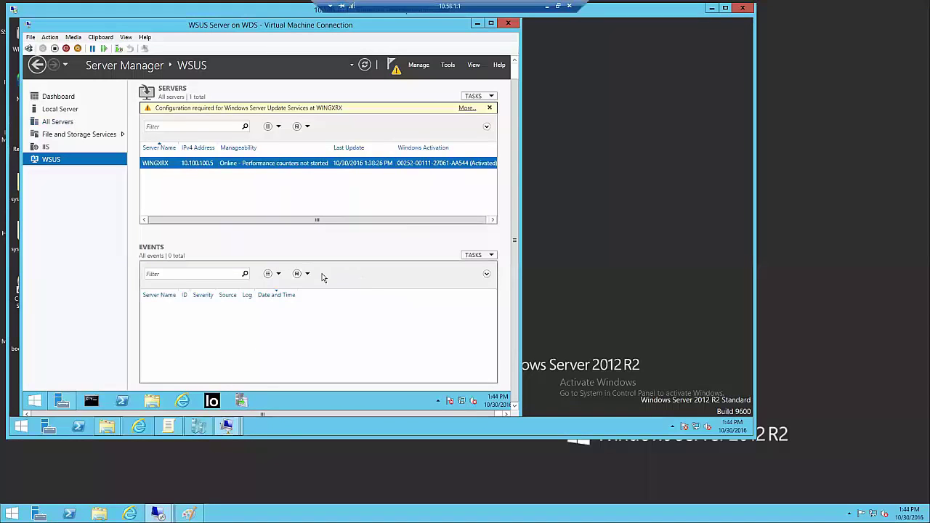
pyautogui.click(243, 401)
pyautogui.click(477, 24)
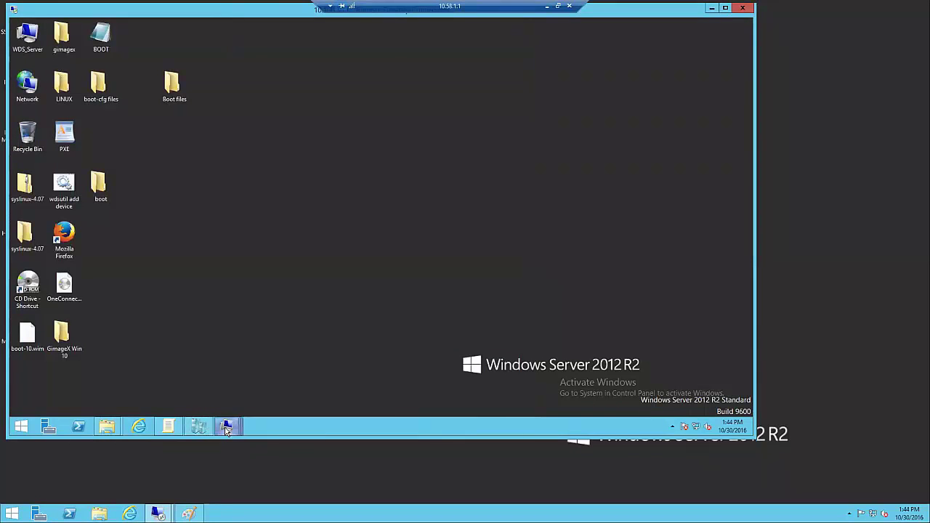
pyautogui.moveTo(226, 427)
pyautogui.click(130, 389)
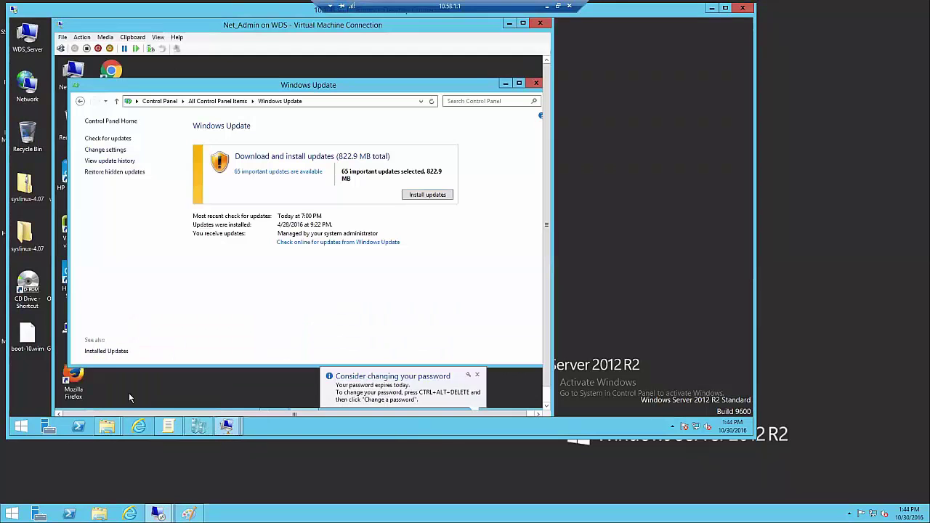
pyautogui.click(508, 24)
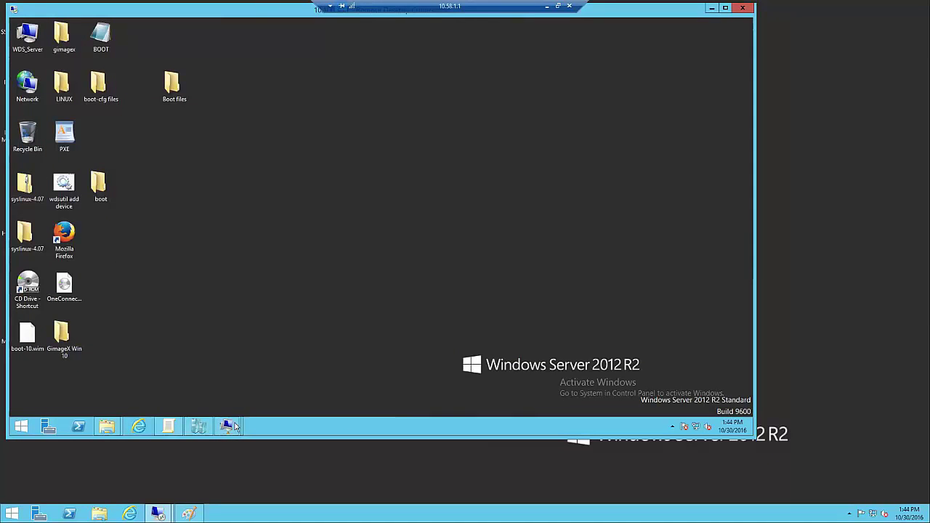
pyautogui.moveTo(226, 427)
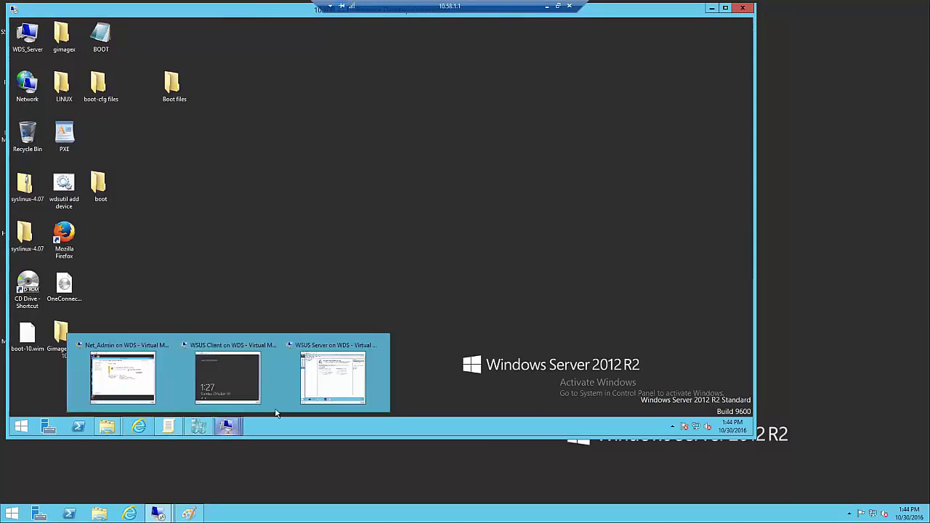
pyautogui.click(327, 387)
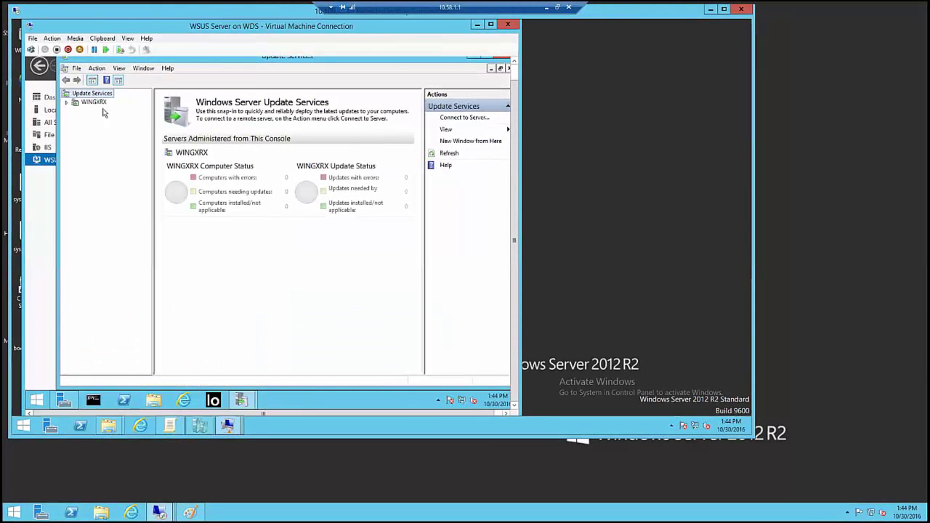
# - Start the WSUS Server Configuration Wizard from the WINGXRX server's options and proceed with joining the Microsoft Update Improvement Program
pyautogui.click(67, 104)
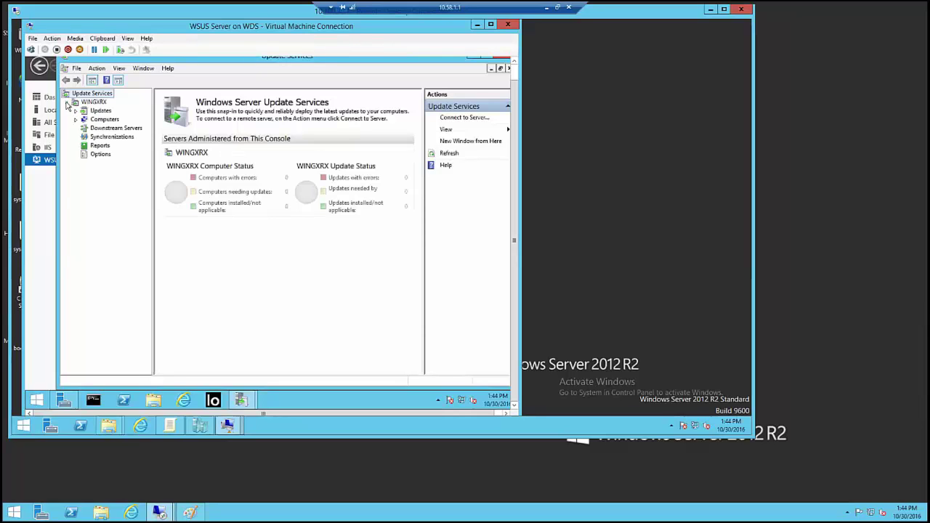
pyautogui.click(100, 154)
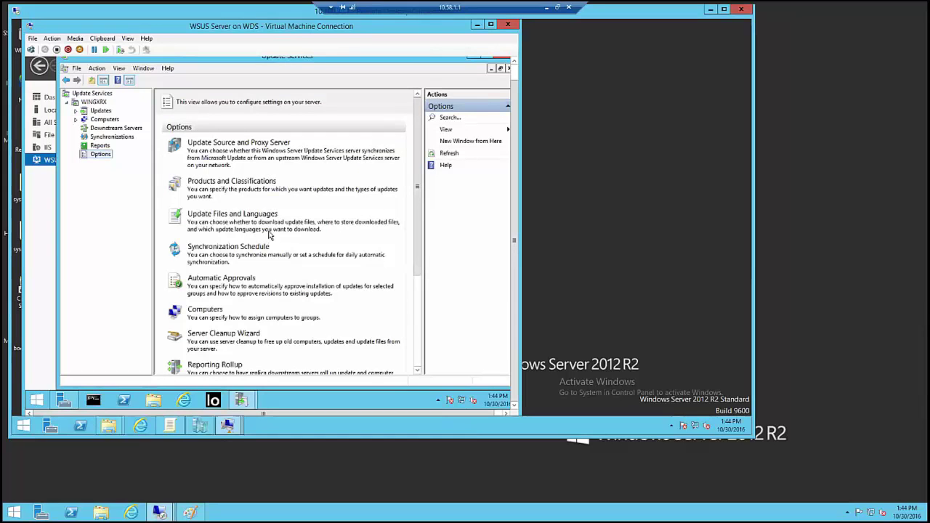
pyautogui.moveTo(420, 150); pyautogui.dragTo(420, 275)
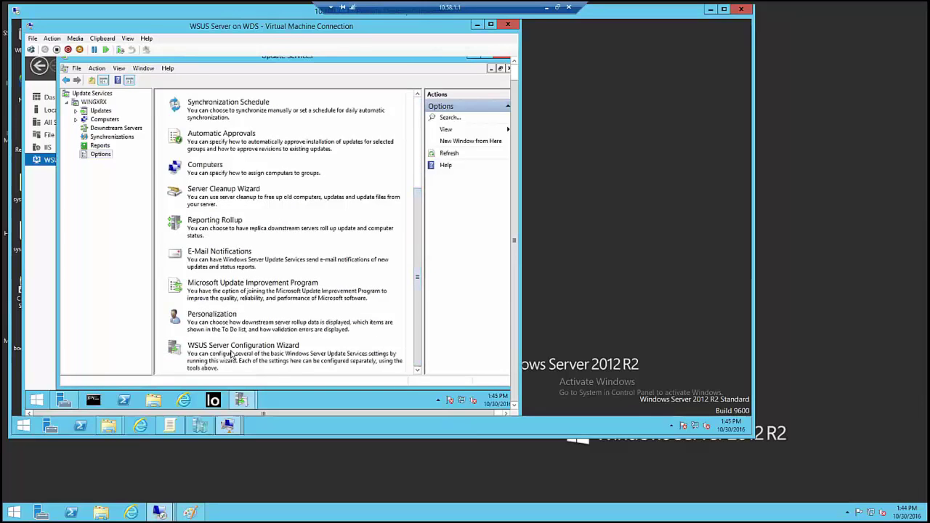
pyautogui.click(216, 347)
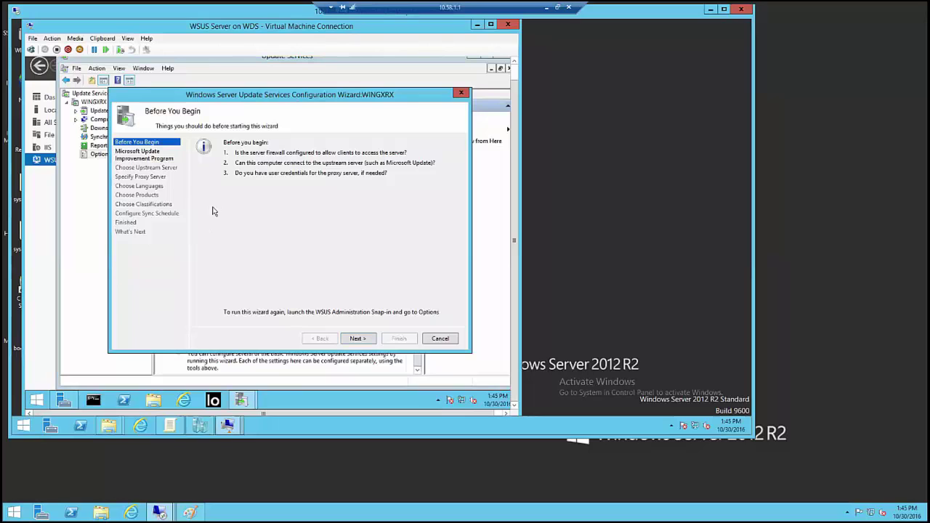
pyautogui.moveTo(203, 101); pyautogui.dragTo(263, 100)
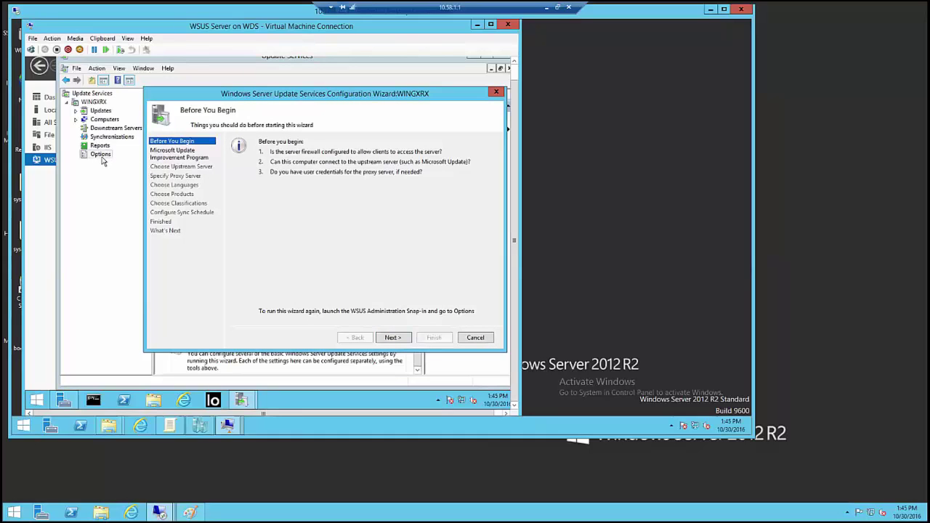
pyautogui.click(494, 93)
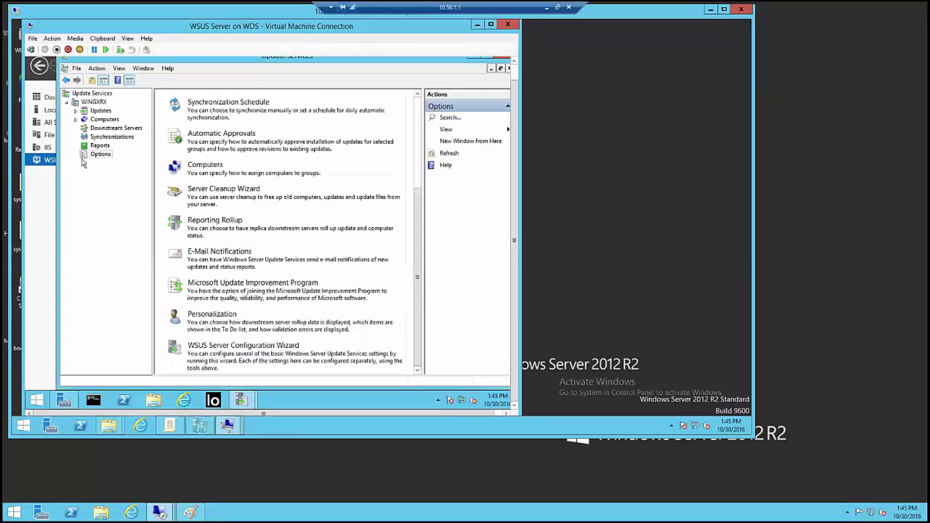
pyautogui.click(266, 347)
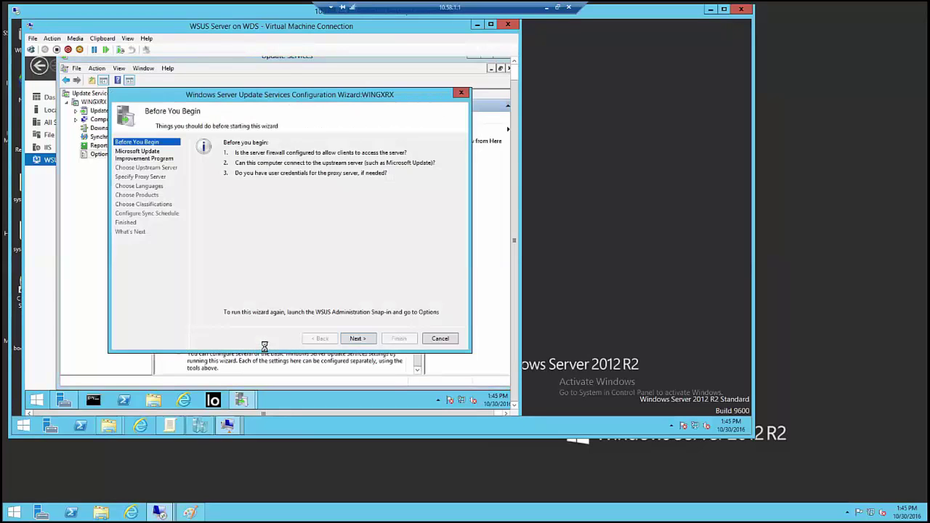
pyautogui.click(356, 338)
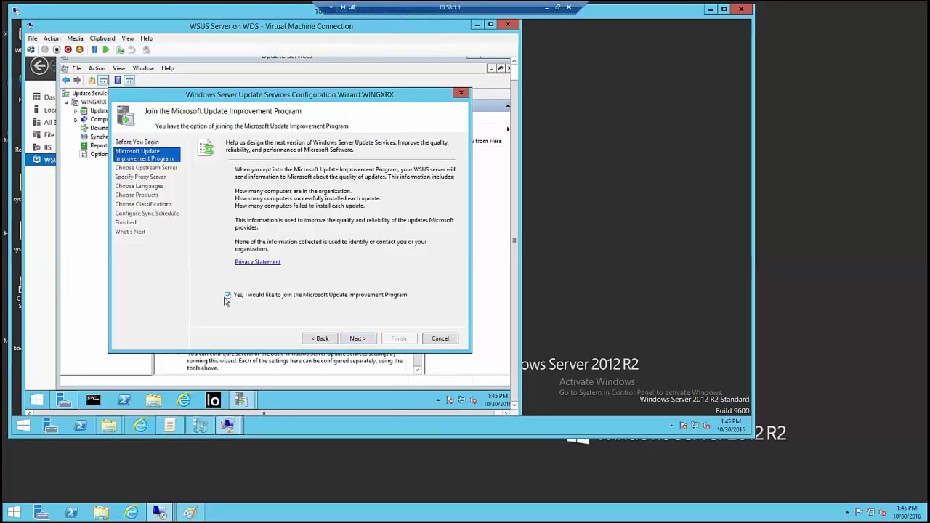
pyautogui.click(356, 339)
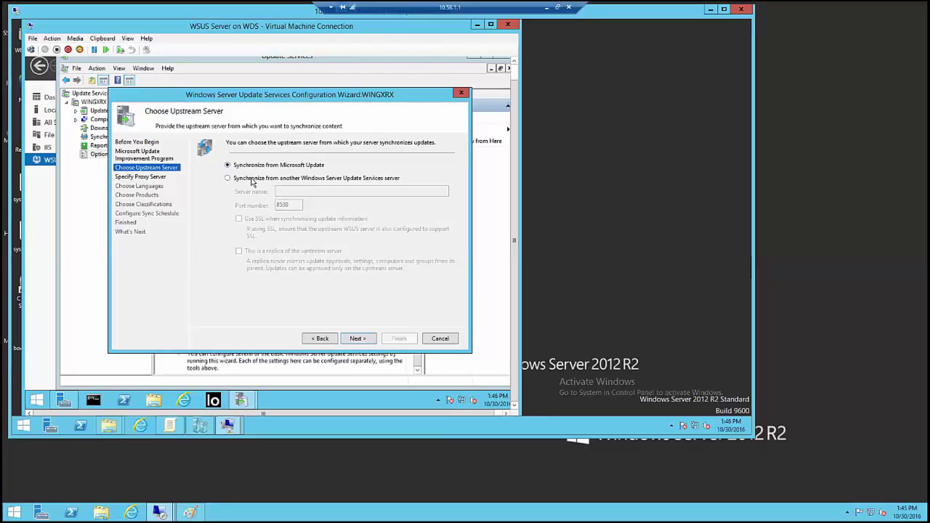
# - Try synchronizing from another Windows Server Update Services server as the upstream source
pyautogui.click(252, 182)
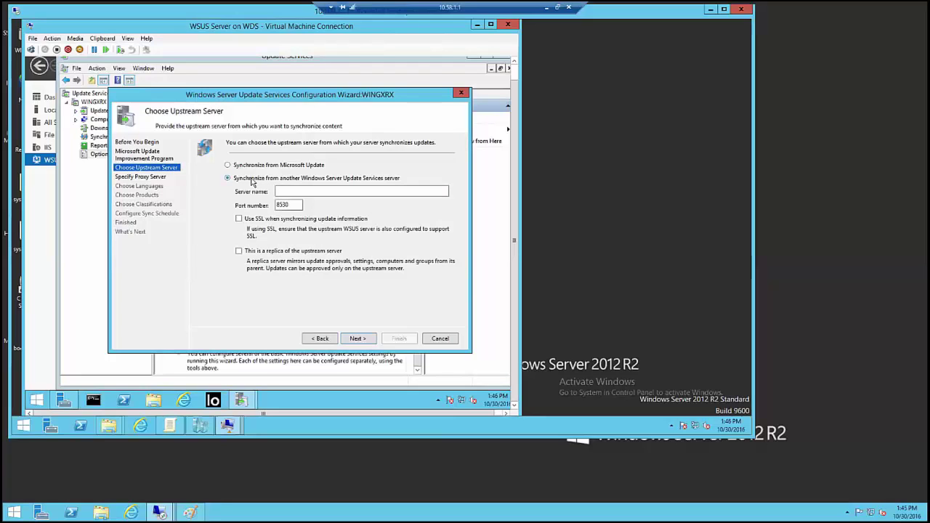
pyautogui.click(295, 191)
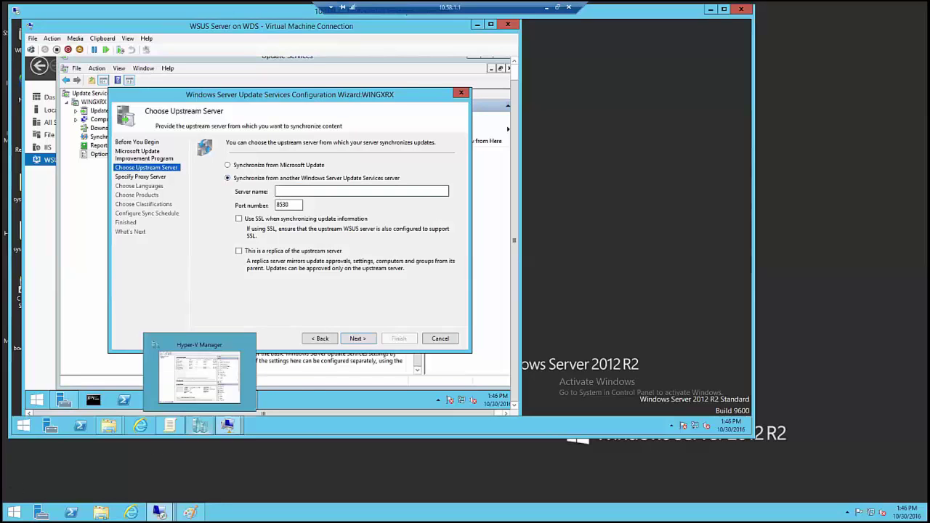
# - Switch to Snagit Editor and circle the first WSUS server in red, drawing lines from it to four outlined downstream servers
pyautogui.hotkey('alt', 'Tab')
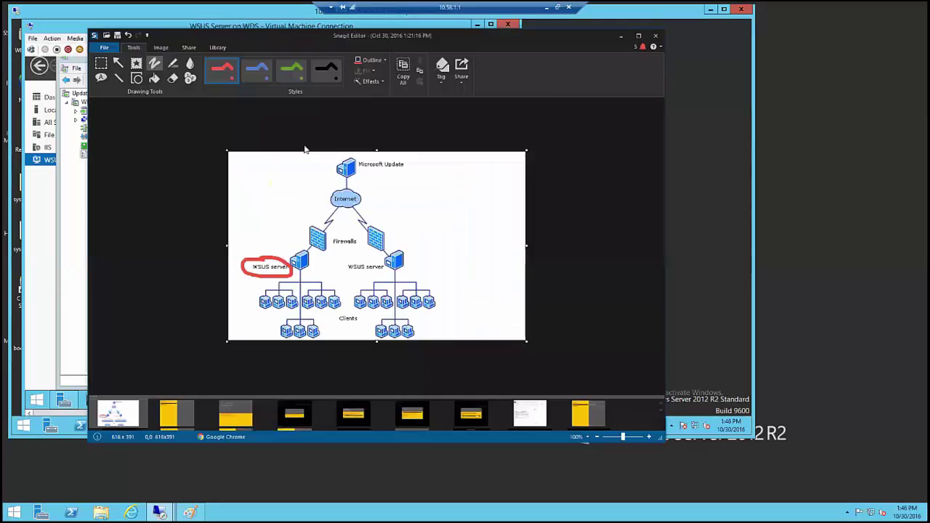
pyautogui.moveTo(299, 252)
pyautogui.mouseDown()
pyautogui.moveTo(263, 248)
pyautogui.moveTo(242, 273)
pyautogui.moveTo(309, 282)
pyautogui.moveTo(314, 258)
pyautogui.moveTo(298, 248)
pyautogui.moveTo(301, 276)
pyautogui.moveTo(252, 292)
pyautogui.mouseUp()
pyautogui.moveTo(304, 267); pyautogui.dragTo(334, 298)
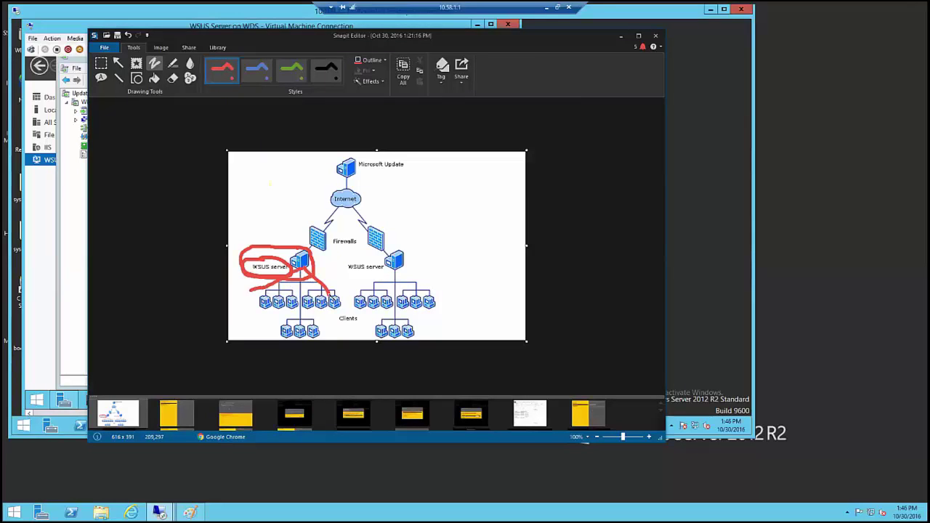
pyautogui.moveTo(308, 266); pyautogui.dragTo(357, 286)
pyautogui.moveTo(311, 262); pyautogui.dragTo(391, 288)
pyautogui.moveTo(252, 295)
pyautogui.mouseDown()
pyautogui.moveTo(236, 292)
pyautogui.moveTo(250, 308)
pyautogui.moveTo(252, 296)
pyautogui.mouseUp()
pyautogui.moveTo(324, 297)
pyautogui.mouseDown()
pyautogui.moveTo(315, 314)
pyautogui.moveTo(339, 311)
pyautogui.moveTo(333, 298)
pyautogui.moveTo(366, 307)
pyautogui.moveTo(361, 292)
pyautogui.moveTo(382, 294)
pyautogui.moveTo(388, 308)
pyautogui.moveTo(408, 291)
pyautogui.moveTo(389, 290)
pyautogui.mouseUp()
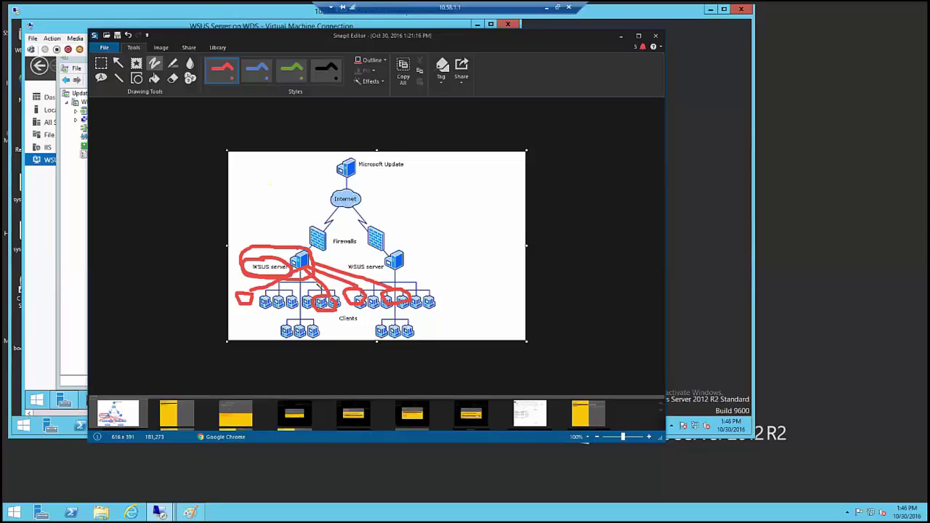
# - Draw red client branches below the outlined downstream servers, circle the first server's branch and minimize Snagit Editor
pyautogui.moveTo(327, 311)
pyautogui.mouseDown()
pyautogui.moveTo(331, 328)
pyautogui.moveTo(309, 332)
pyautogui.moveTo(356, 331)
pyautogui.moveTo(333, 336)
pyautogui.mouseUp()
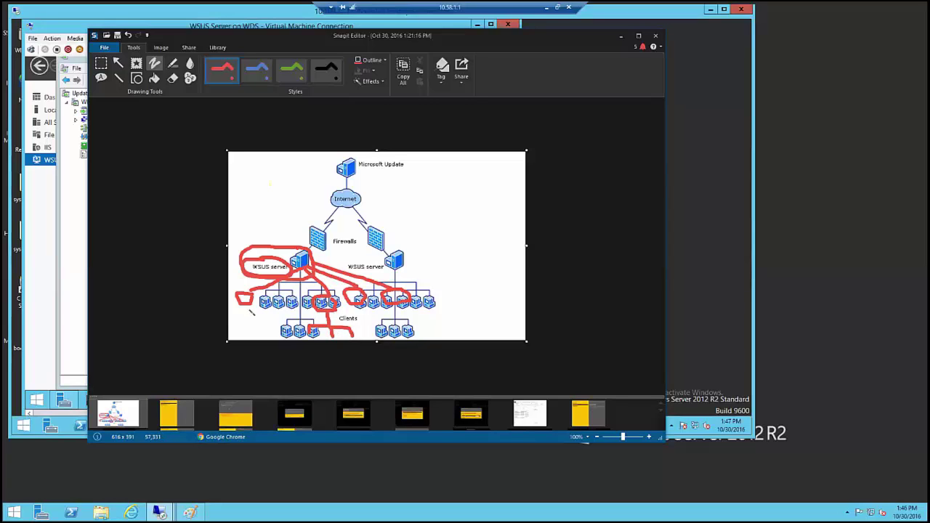
pyautogui.moveTo(245, 306)
pyautogui.mouseDown()
pyautogui.moveTo(234, 321)
pyautogui.moveTo(244, 316)
pyautogui.moveTo(247, 325)
pyautogui.moveTo(247, 314)
pyautogui.moveTo(268, 324)
pyautogui.mouseUp()
pyautogui.moveTo(411, 317)
pyautogui.mouseDown()
pyautogui.moveTo(446, 316)
pyautogui.moveTo(449, 334)
pyautogui.moveTo(379, 318)
pyautogui.moveTo(370, 332)
pyautogui.mouseUp()
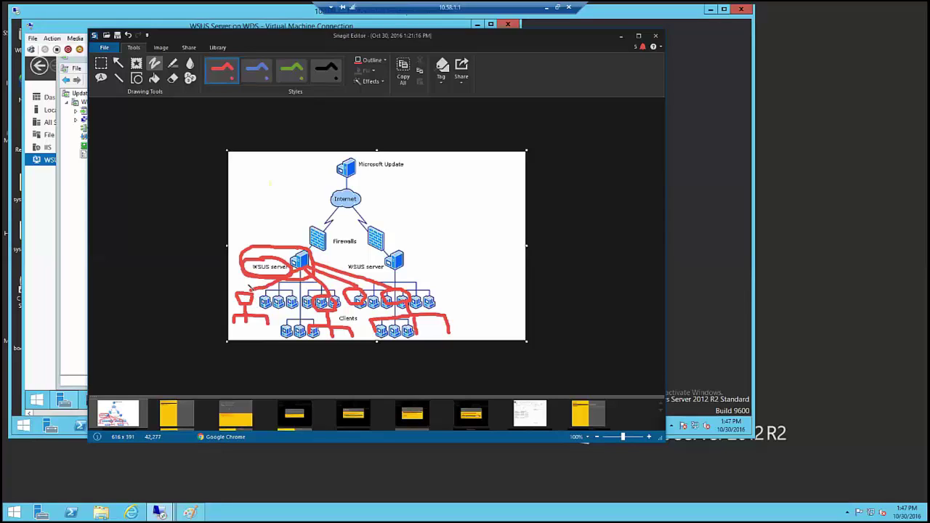
pyautogui.moveTo(234, 288)
pyautogui.mouseDown()
pyautogui.moveTo(232, 328)
pyautogui.moveTo(270, 330)
pyautogui.moveTo(247, 288)
pyautogui.moveTo(246, 298)
pyautogui.mouseUp()
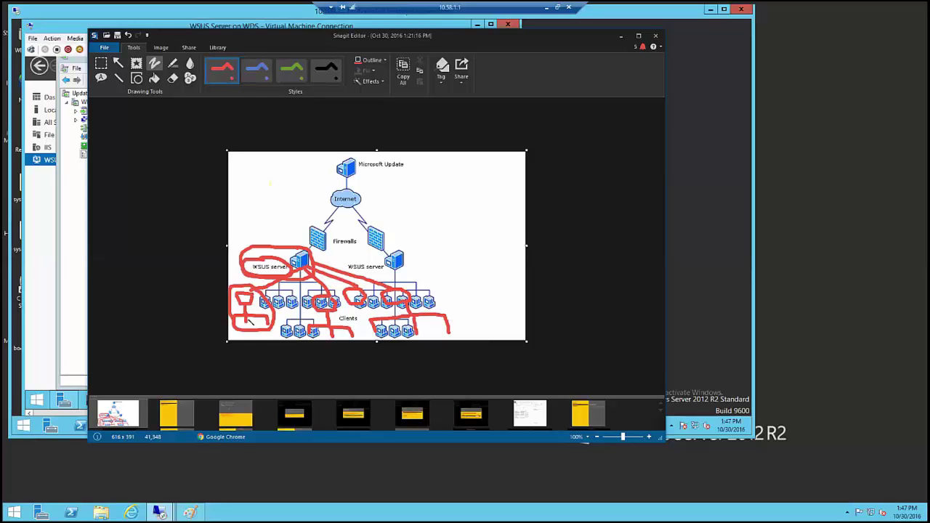
pyautogui.click(619, 36)
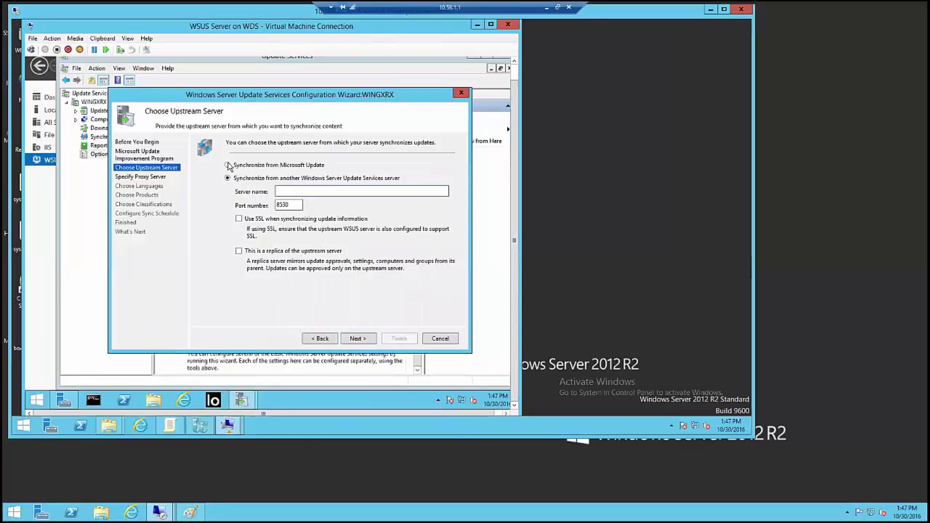
# - Choose Microsoft Update as the upstream synchronization source and continue to the proxy server settings
pyautogui.doubleClick(298, 205)
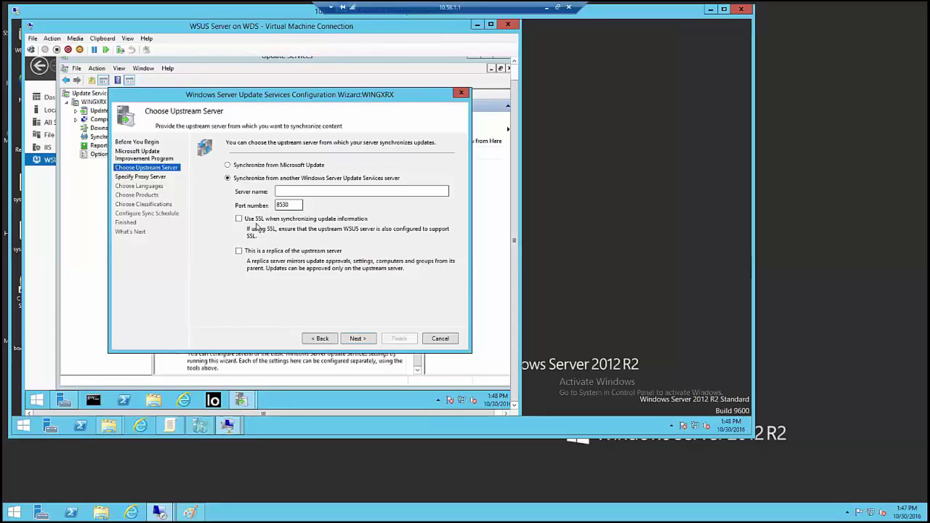
pyautogui.click(228, 165)
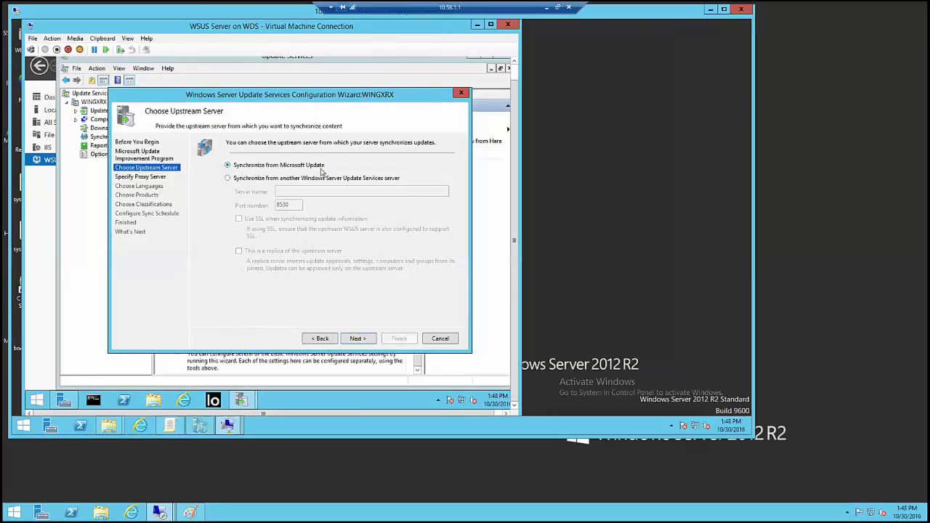
pyautogui.click(356, 342)
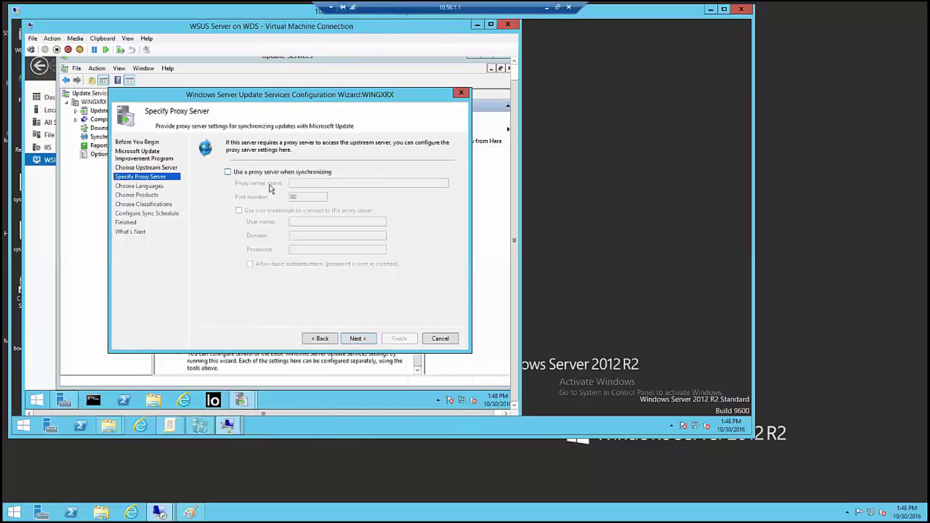
# - Try the options for a proxy server and its user credentials when synchronizing, and turn both off again
pyautogui.click(257, 174)
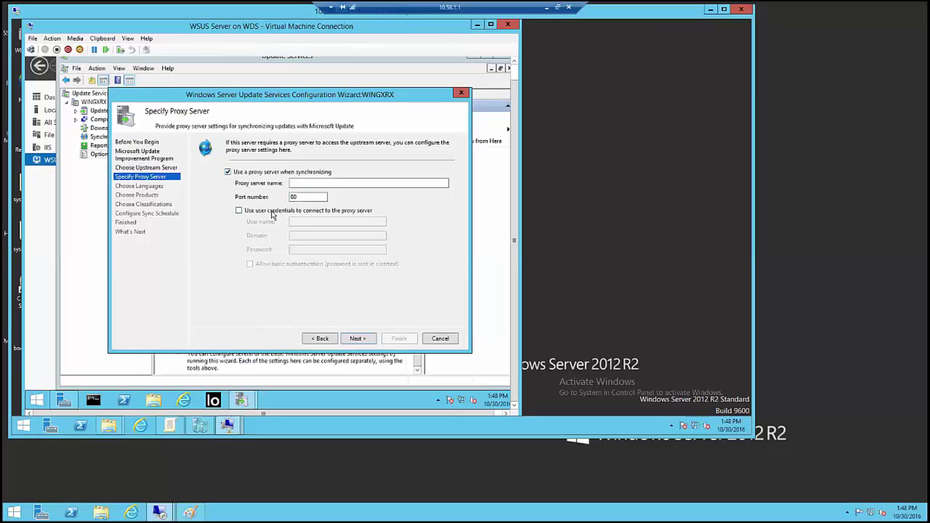
pyautogui.click(268, 212)
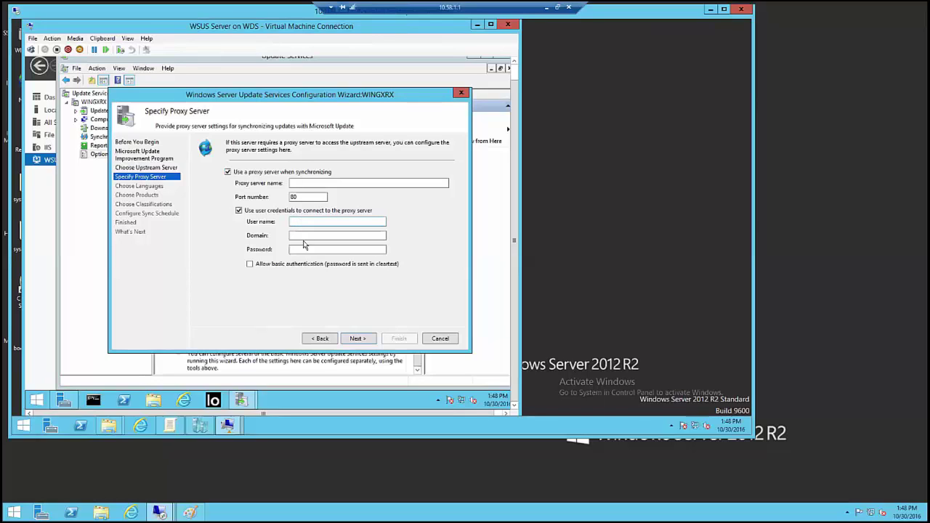
pyautogui.click(239, 211)
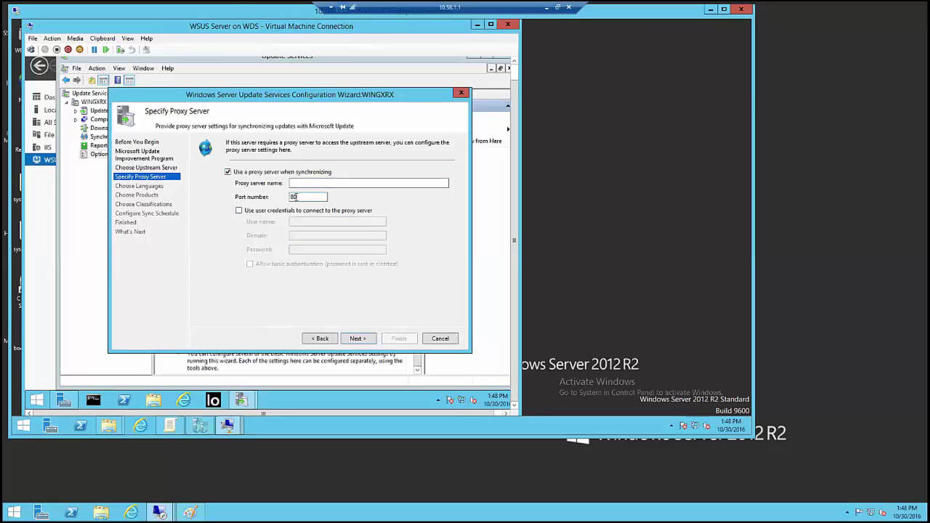
pyautogui.click(228, 173)
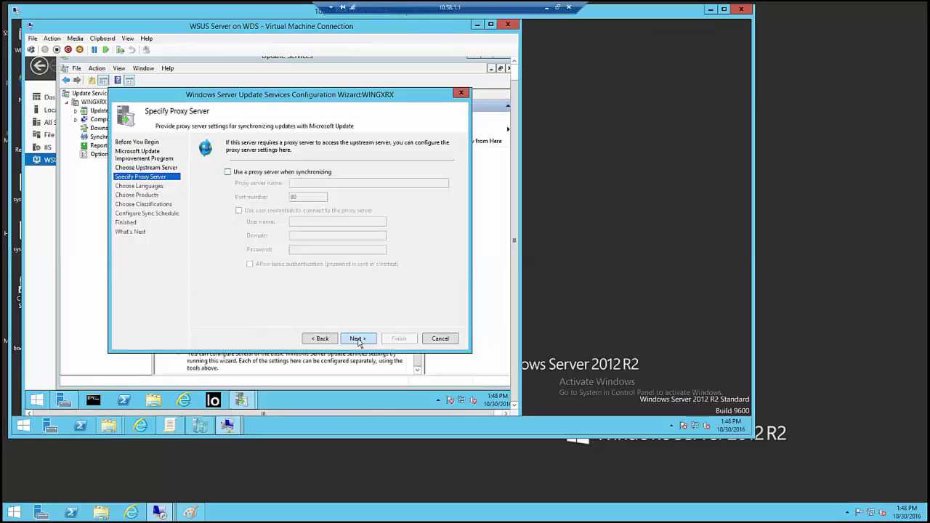
# - Continue without a proxy server and start connecting to the upstream server to download the update information
pyautogui.click(358, 339)
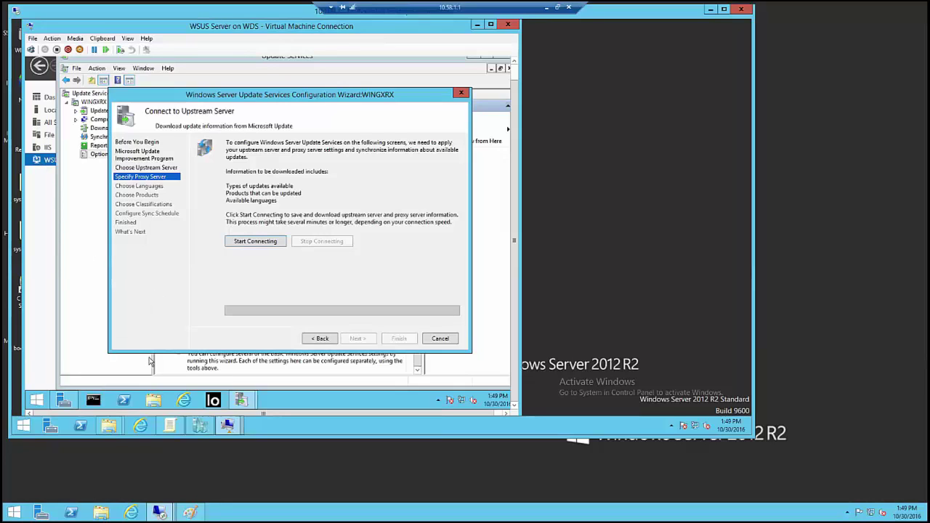
pyautogui.click(263, 245)
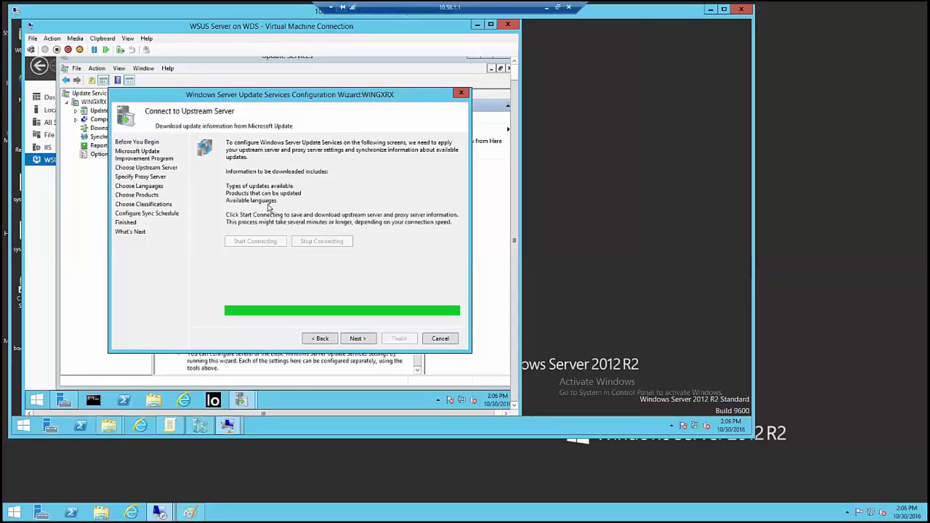
# - Continue to the language selection, limit update downloads to English only and proceed to the product selection
pyautogui.click(358, 340)
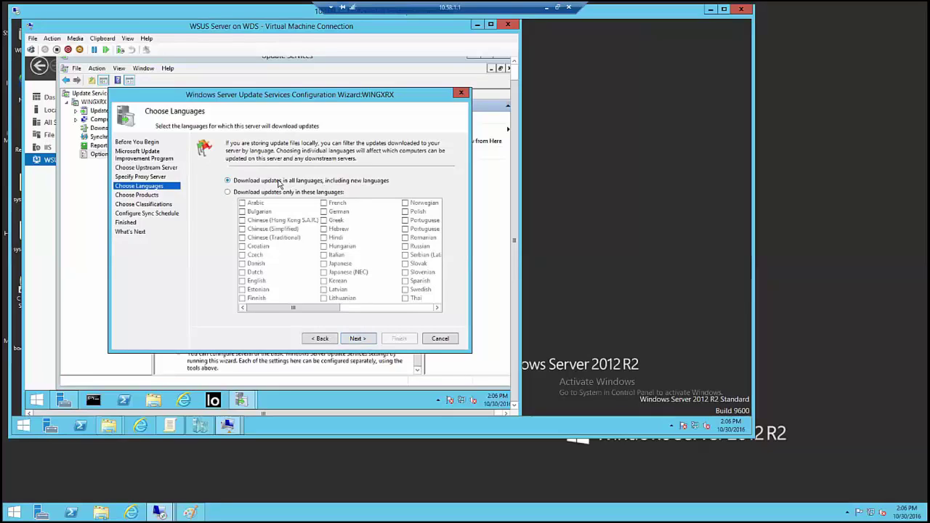
pyautogui.click(227, 192)
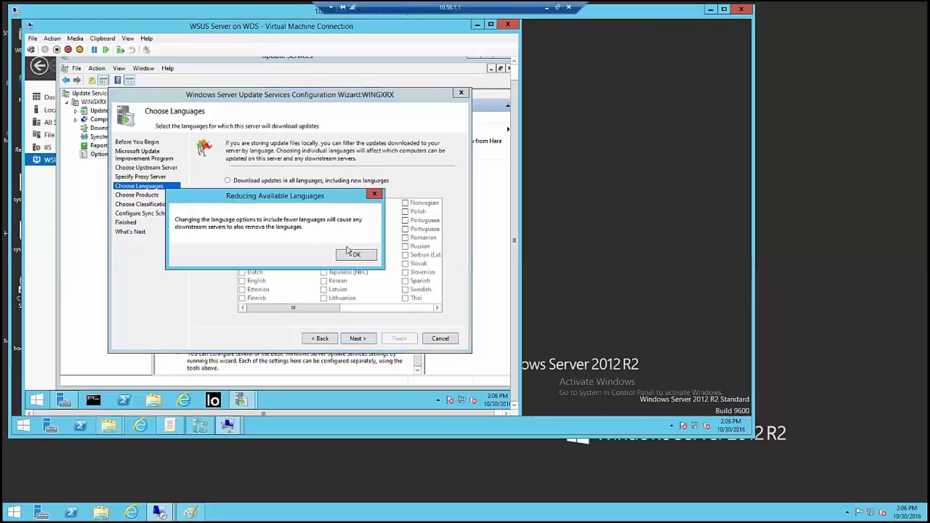
pyautogui.click(351, 252)
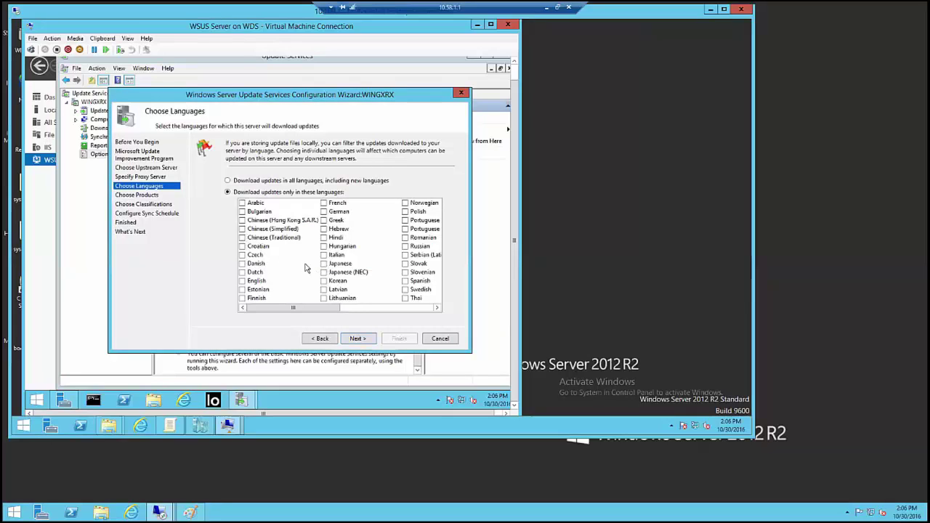
pyautogui.click(242, 281)
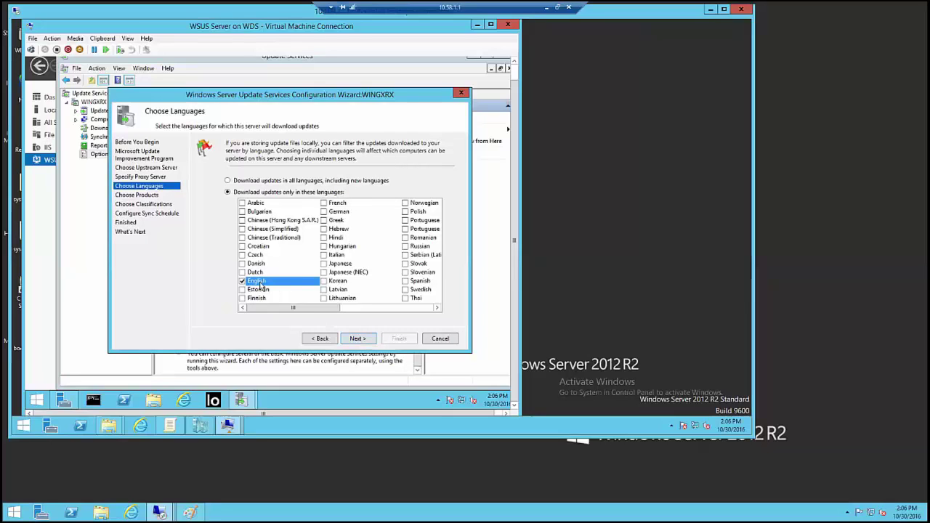
pyautogui.click(356, 339)
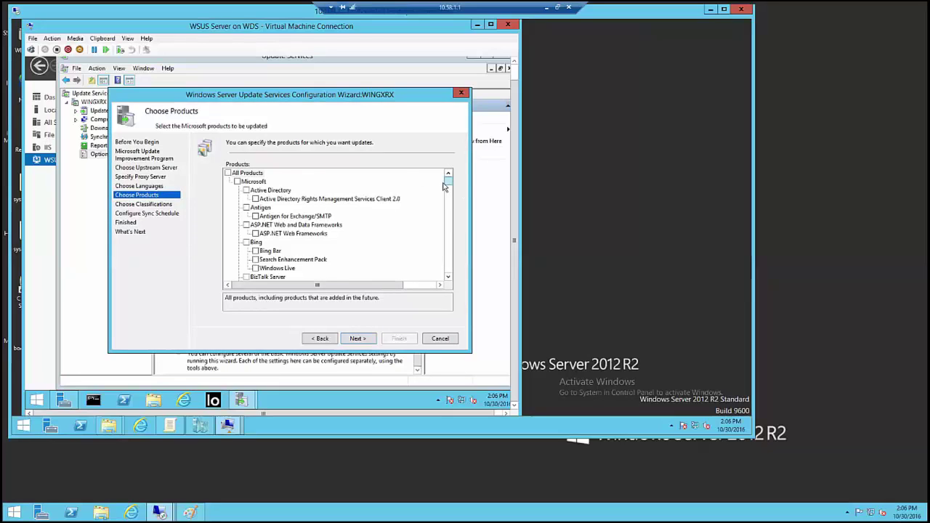
# - Include the Active Directory and ASP.NET Web and Data Frameworks groups in the products to be updated
pyautogui.click(246, 190)
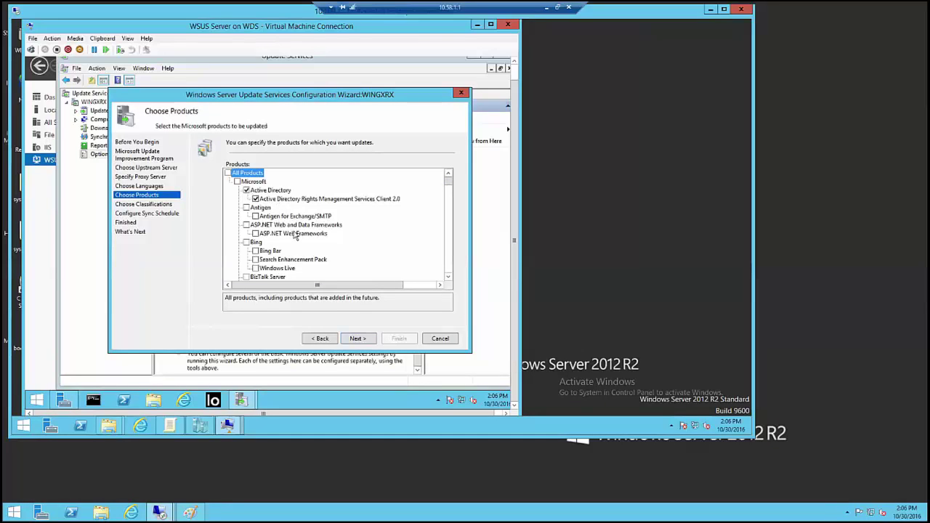
pyautogui.scroll(-1, 295, 237)
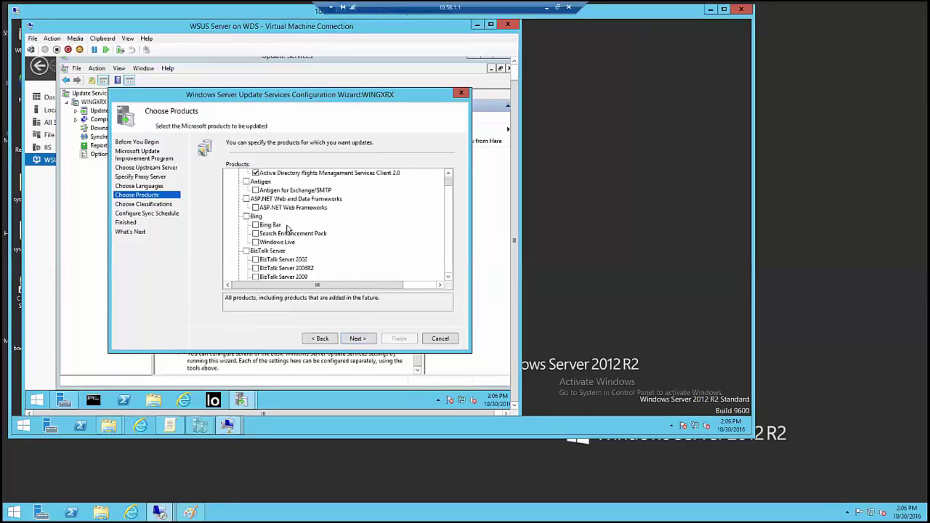
pyautogui.click(245, 199)
# - Look through the product list from BizTalk Server past Exchange and Microsoft Dynamics CRM to the Microsoft System Center entries
pyautogui.scroll(-1, 309, 231)
pyautogui.scroll(-1, 309, 231)
pyautogui.scroll(-2, 309, 231)
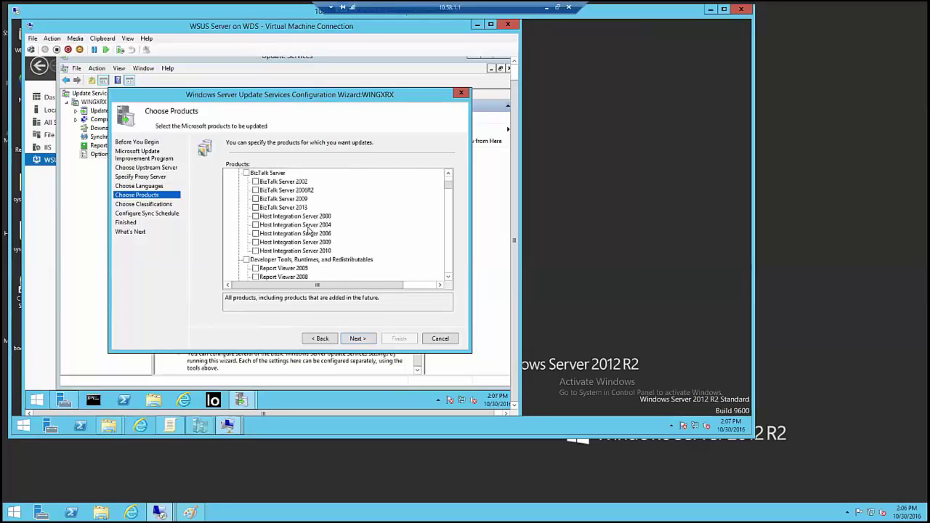
pyautogui.scroll(-4, 309, 231)
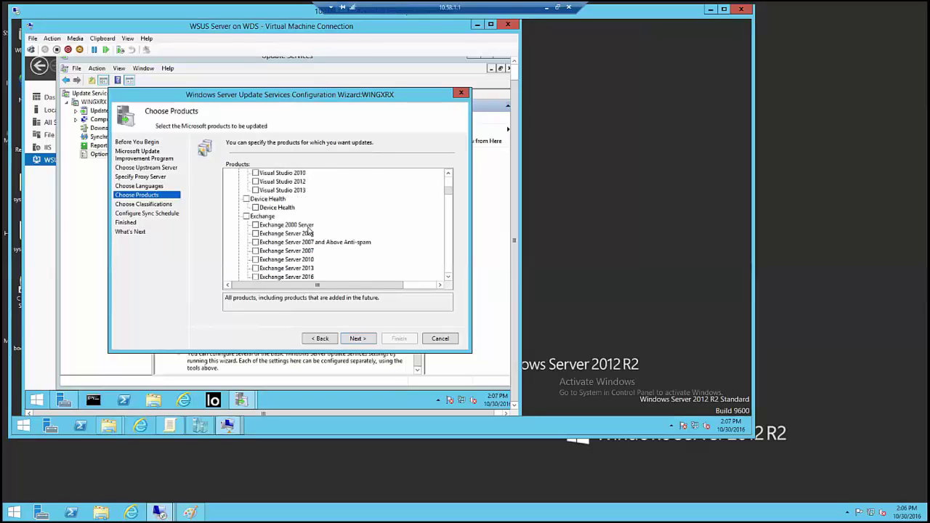
pyautogui.scroll(-1, 309, 231)
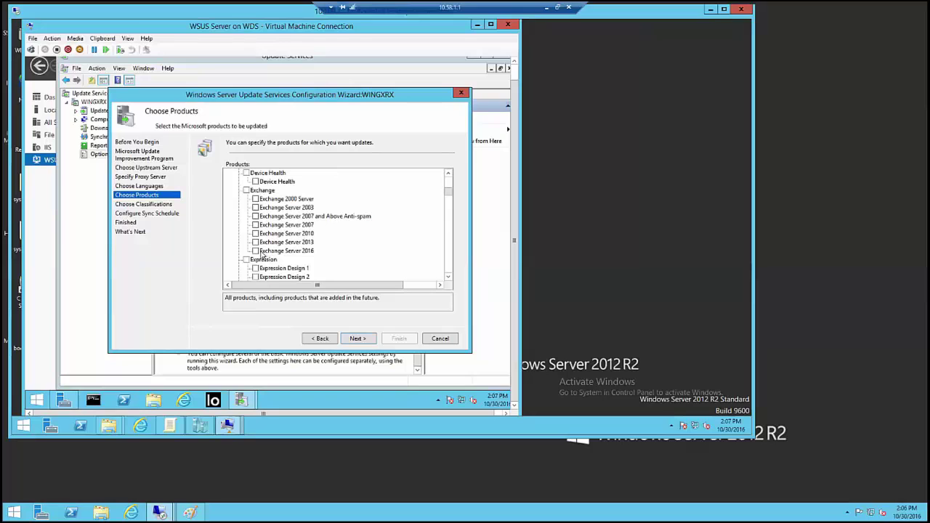
pyautogui.scroll(-6, 277, 250)
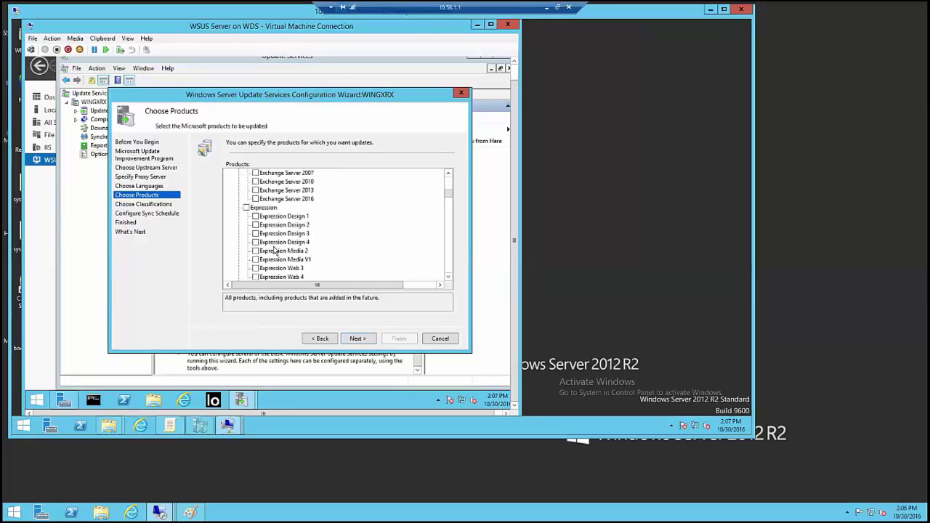
pyautogui.scroll(-4, 276, 250)
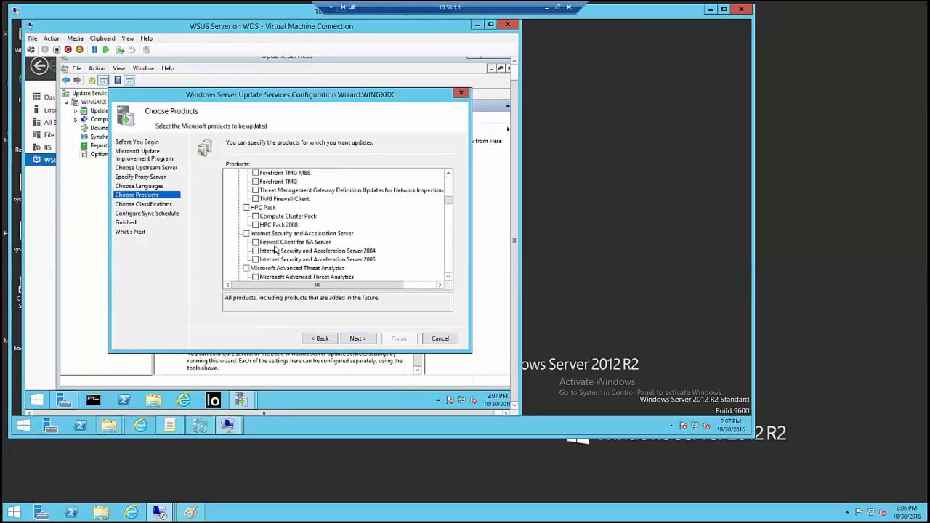
pyautogui.scroll(1, 289, 242)
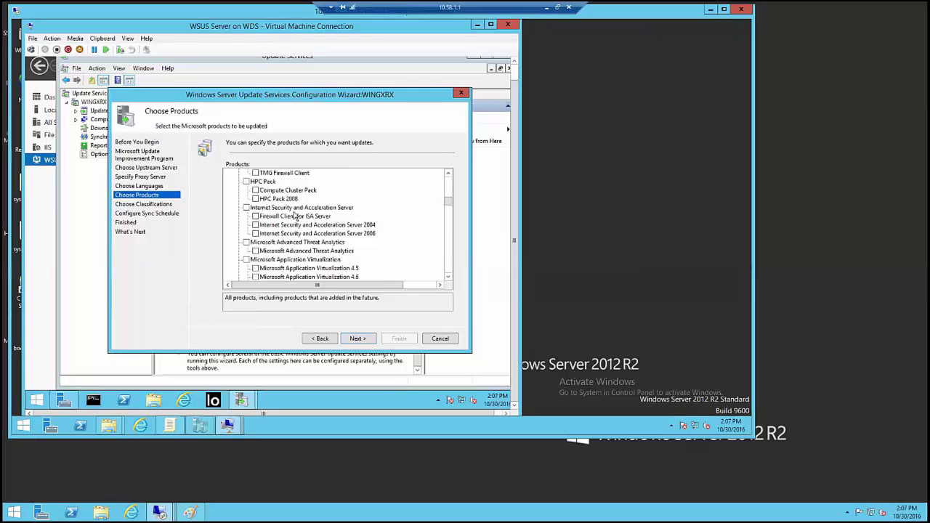
pyautogui.scroll(-1, 295, 216)
pyautogui.scroll(-4, 295, 216)
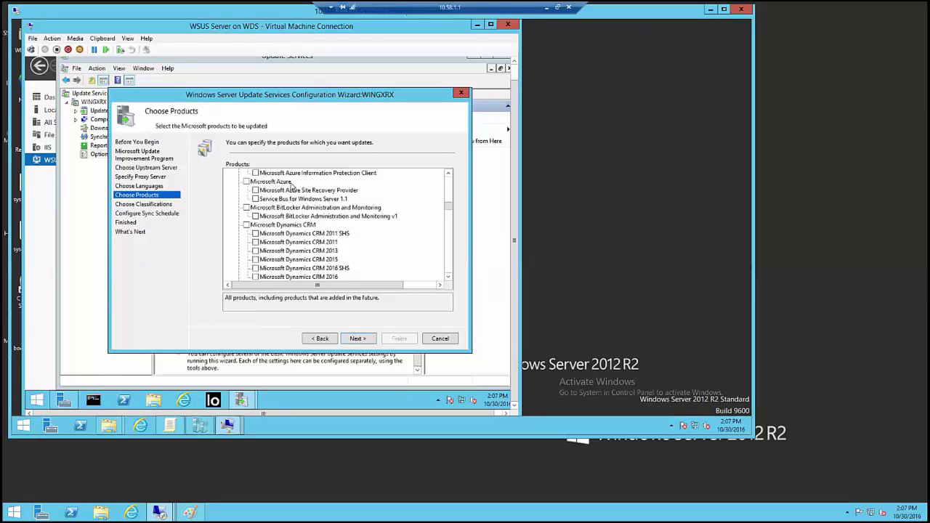
pyautogui.scroll(-5, 330, 240)
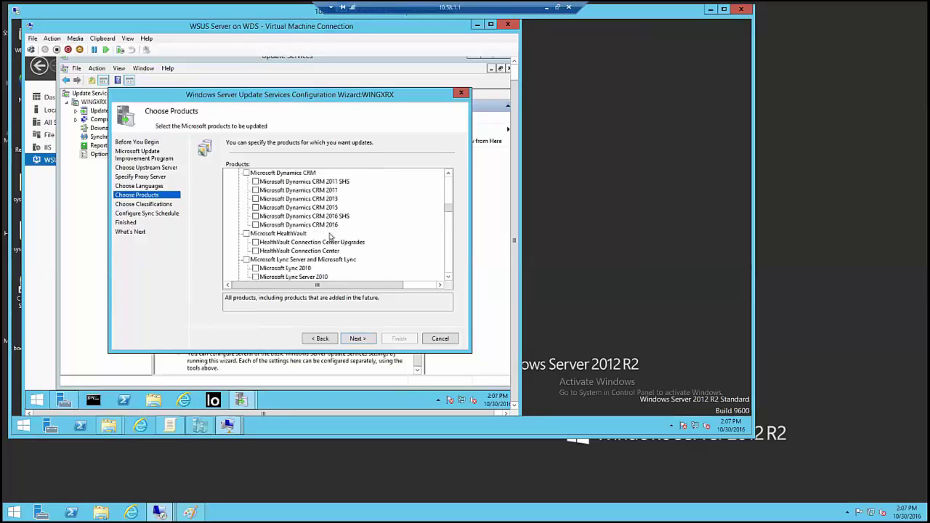
pyautogui.scroll(-5, 331, 236)
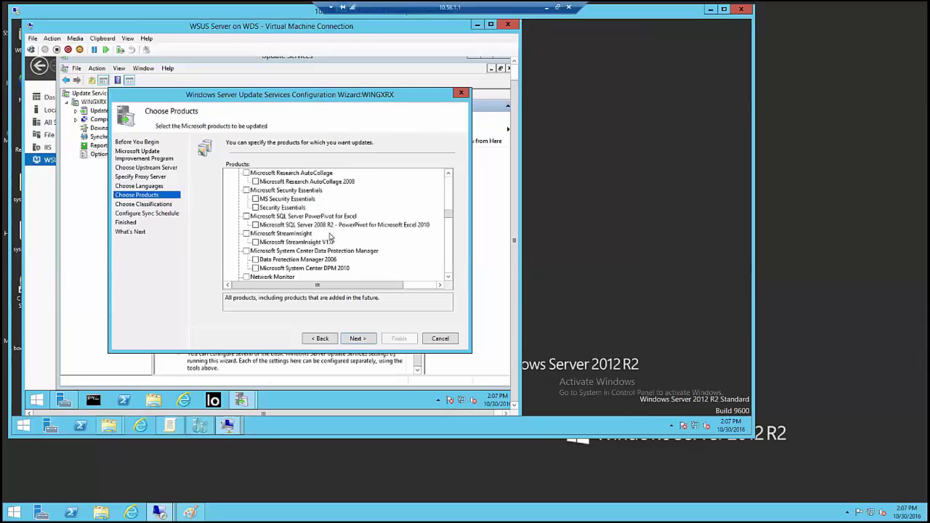
# - Exclude the whole Office product group from the products to be updated
pyautogui.scroll(1, 330, 237)
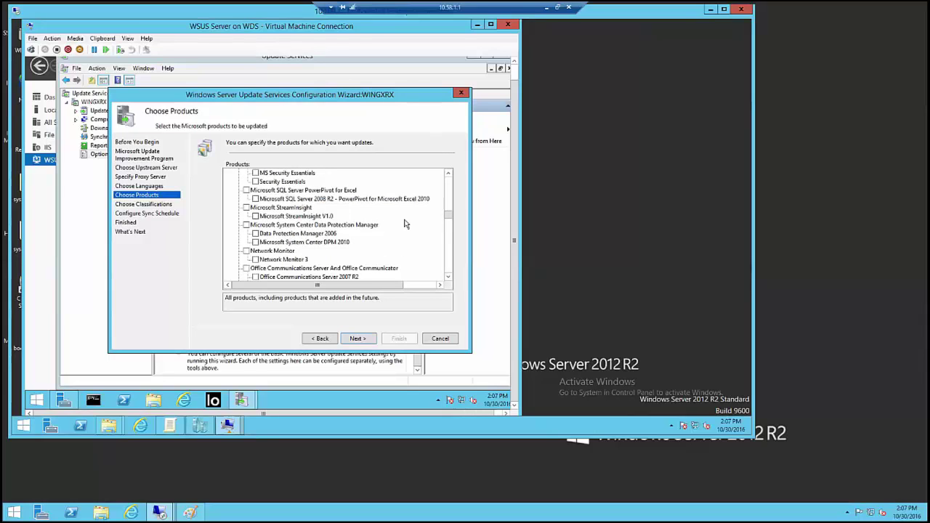
pyautogui.scroll(-4, 343, 228)
pyautogui.scroll(-3, 342, 227)
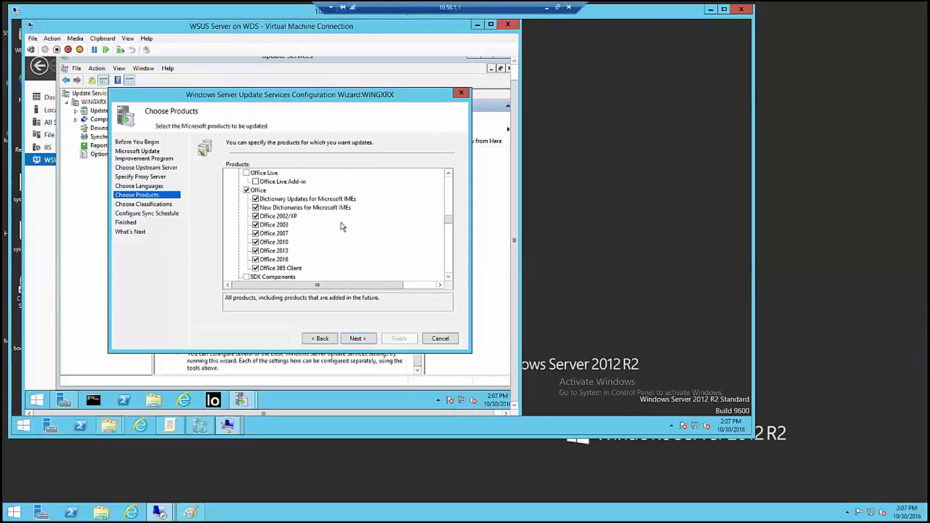
pyautogui.scroll(1, 341, 226)
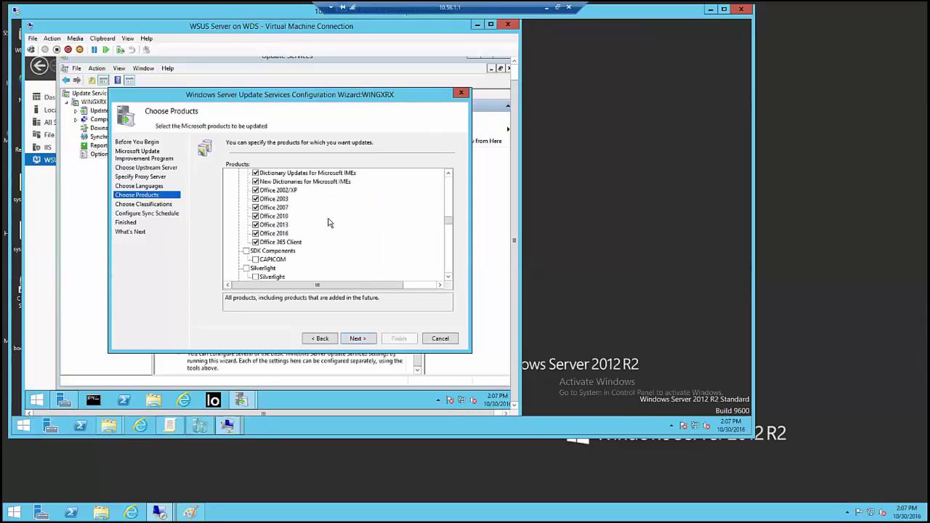
pyautogui.scroll(1, 328, 223)
pyautogui.click(246, 191)
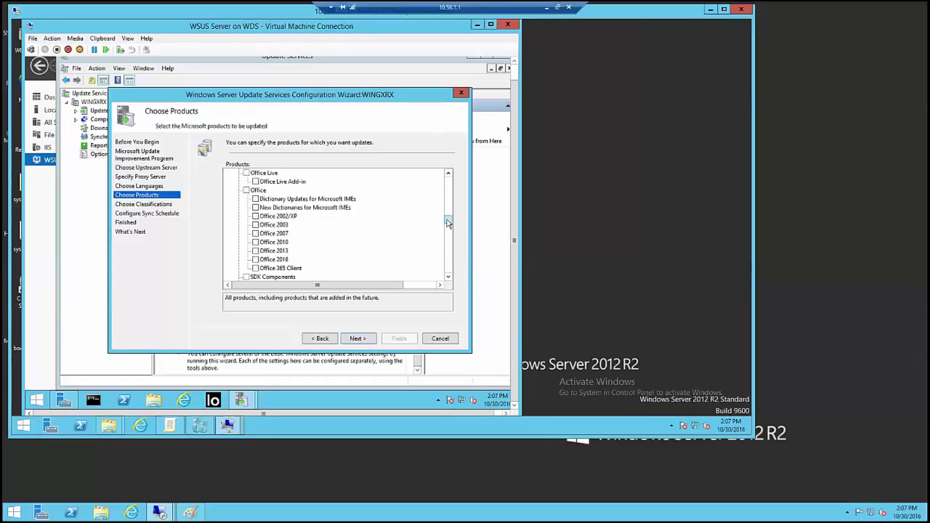
# - Look through the Skype, SQL Server, System Center and Windows Azure Pack products in the list
pyautogui.scroll(-1, 449, 224)
pyautogui.scroll(-4, 363, 244)
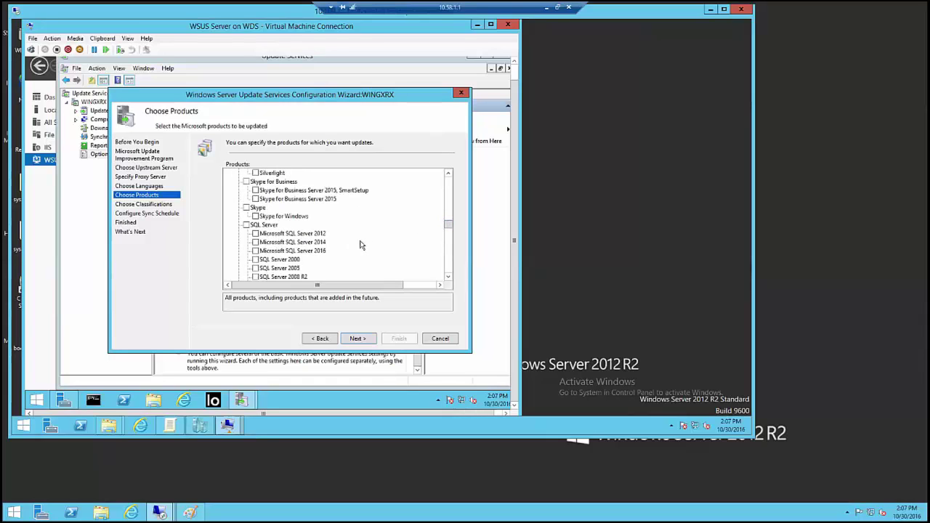
pyautogui.scroll(-3, 358, 244)
pyautogui.scroll(2, 358, 244)
pyautogui.scroll(-1, 358, 243)
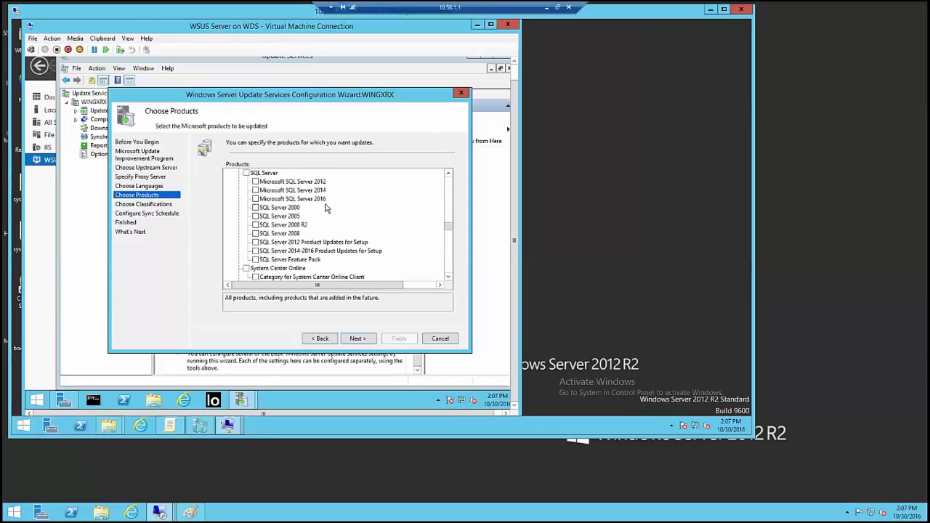
pyautogui.scroll(-3, 320, 231)
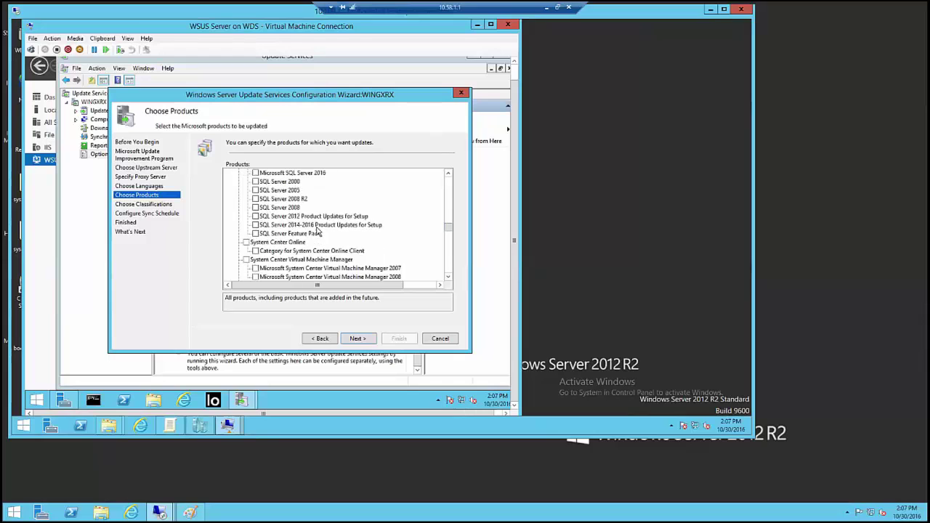
pyautogui.scroll(-8, 316, 228)
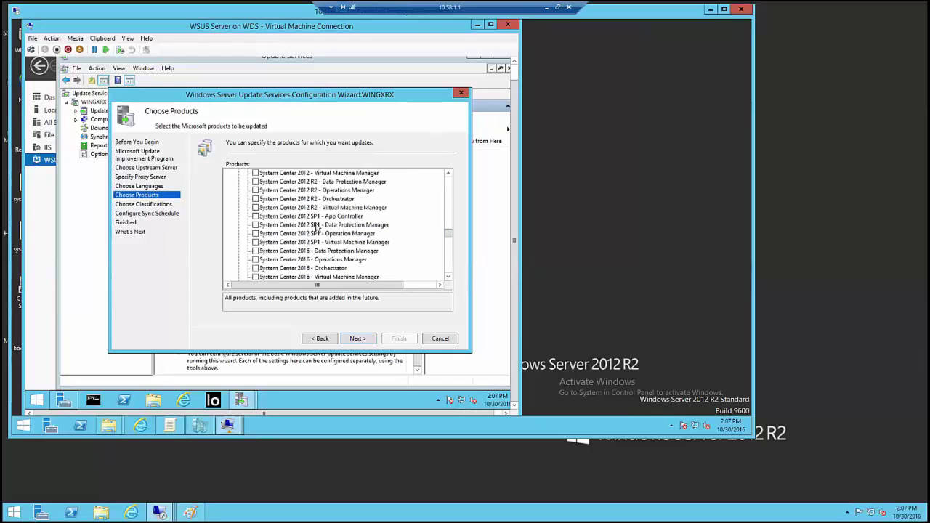
pyautogui.scroll(-4, 317, 228)
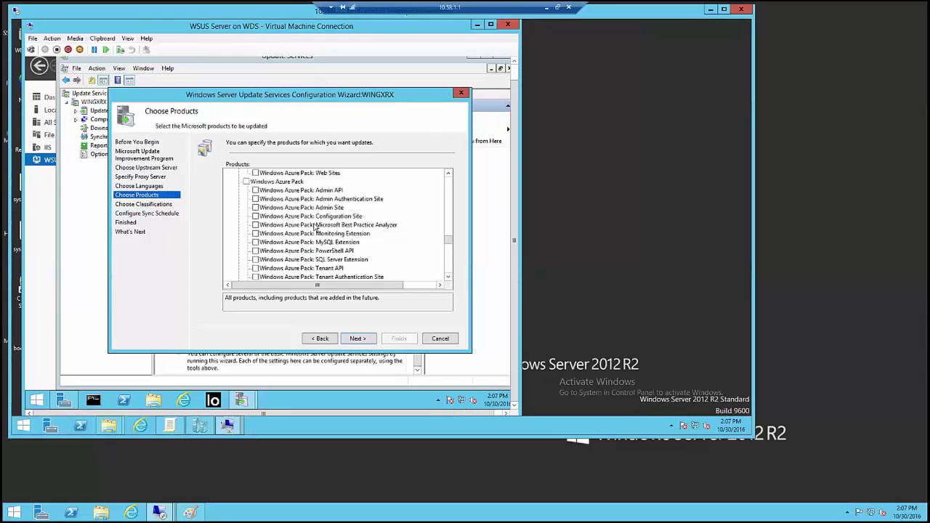
# - Exclude the whole Windows product group from the products to be updated
pyautogui.scroll(-3, 319, 249)
pyautogui.scroll(-3, 321, 223)
pyautogui.scroll(-3, 322, 223)
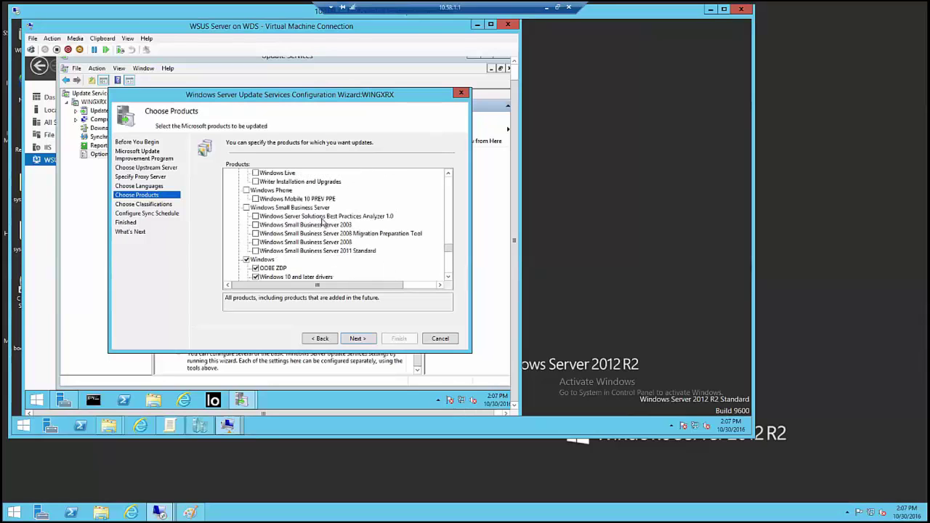
pyautogui.click(247, 208)
# - Include only Windows Server 2012 R2 from the Windows product group
pyautogui.scroll(-2, 283, 216)
pyautogui.scroll(-5, 285, 215)
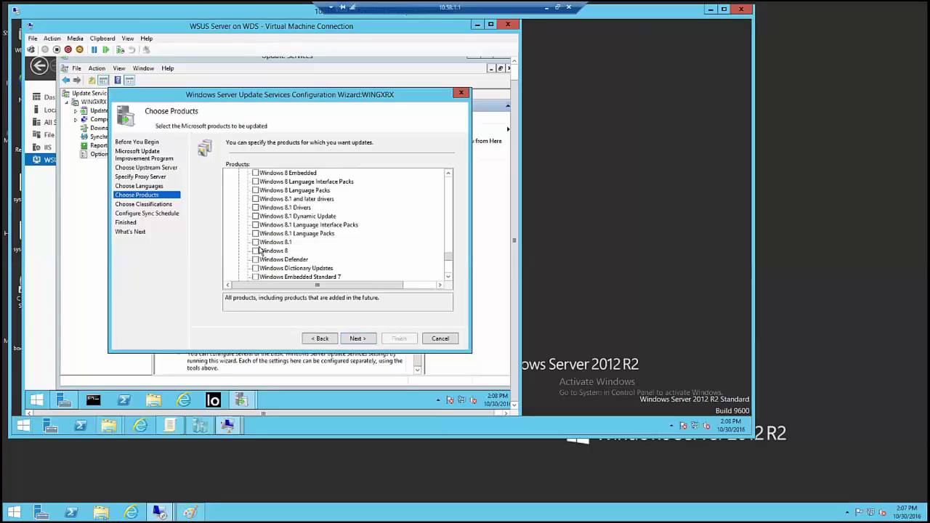
pyautogui.scroll(-3, 267, 220)
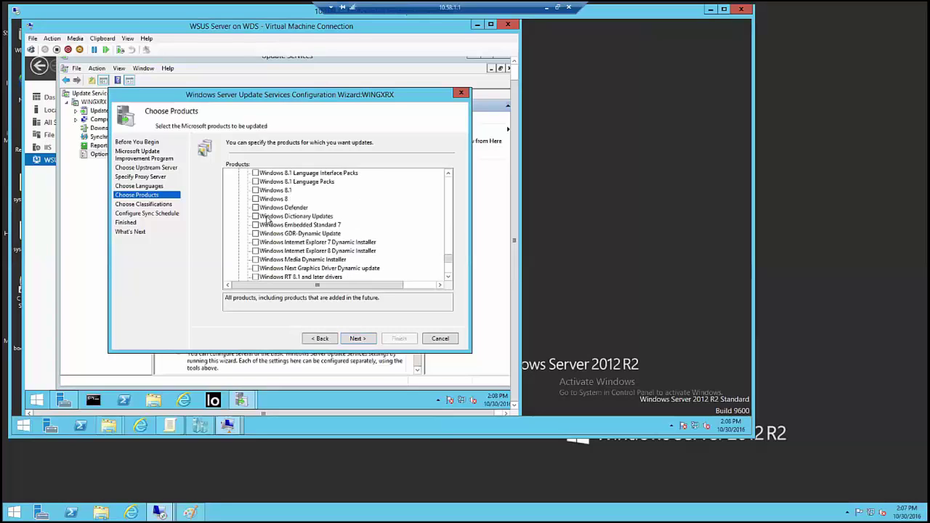
pyautogui.scroll(-2, 266, 221)
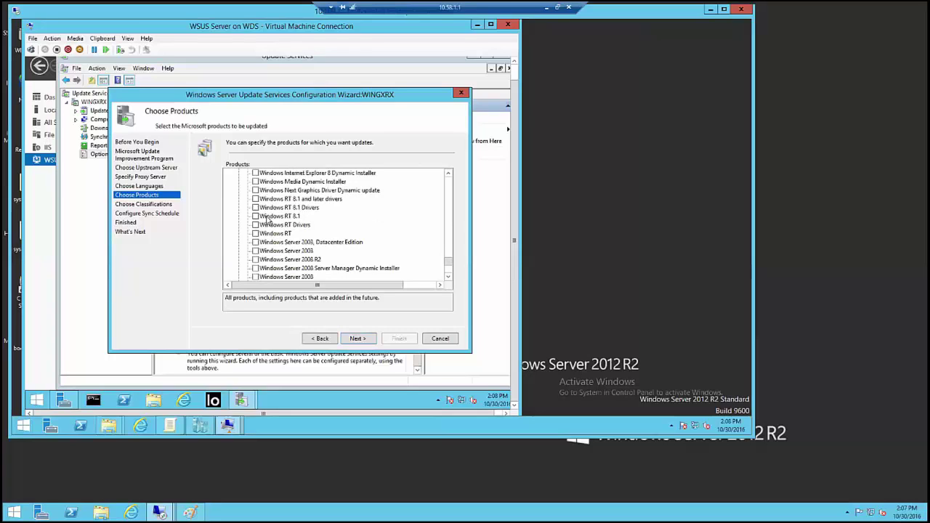
pyautogui.scroll(-1, 267, 220)
pyautogui.scroll(-1, 267, 220)
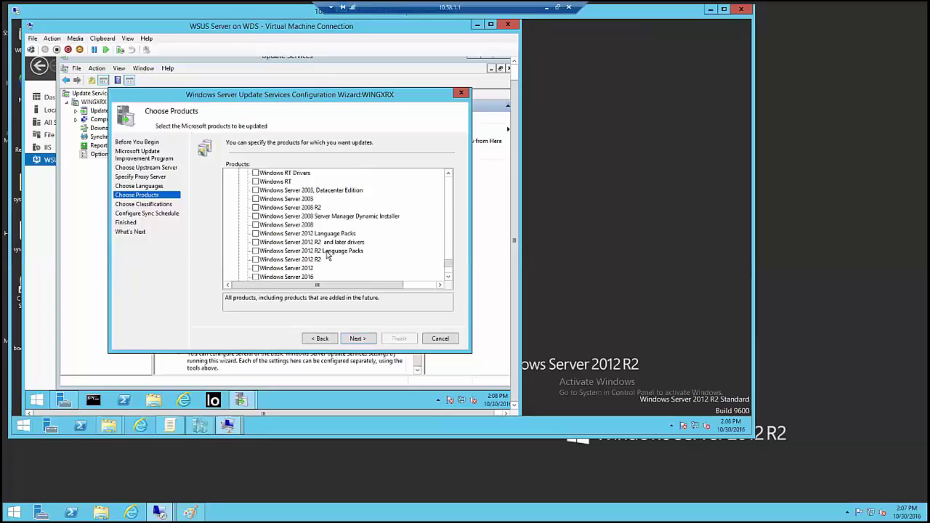
pyautogui.click(256, 260)
# - Look over the remaining Windows and Works products and continue to the update classifications
pyautogui.scroll(-3, 310, 267)
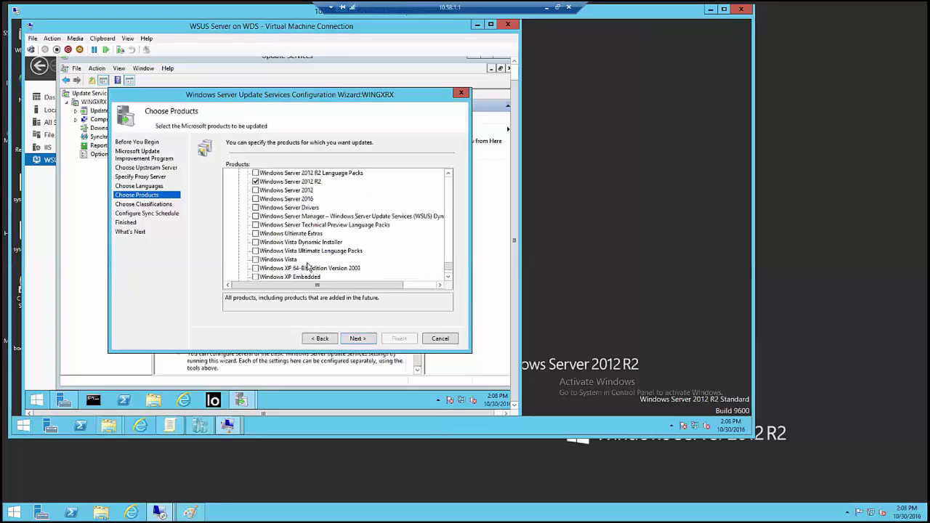
pyautogui.scroll(-1, 309, 267)
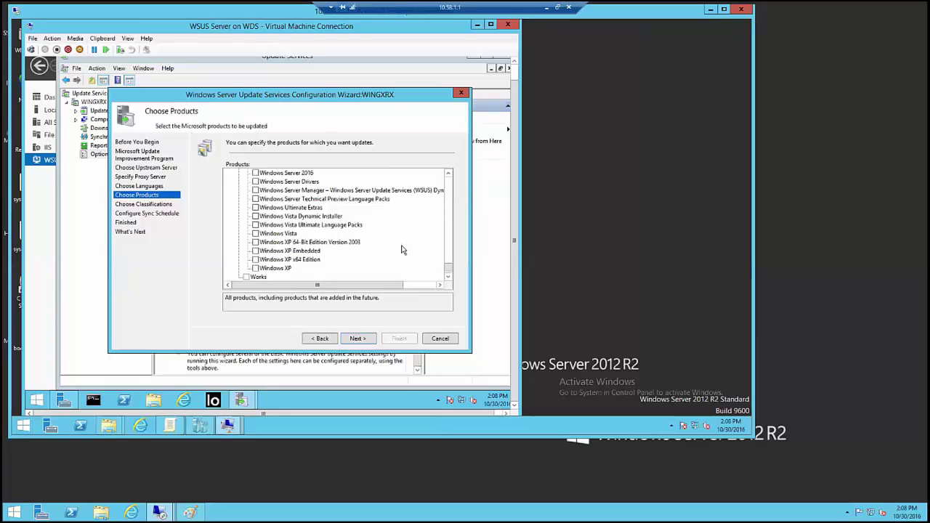
pyautogui.click(449, 279)
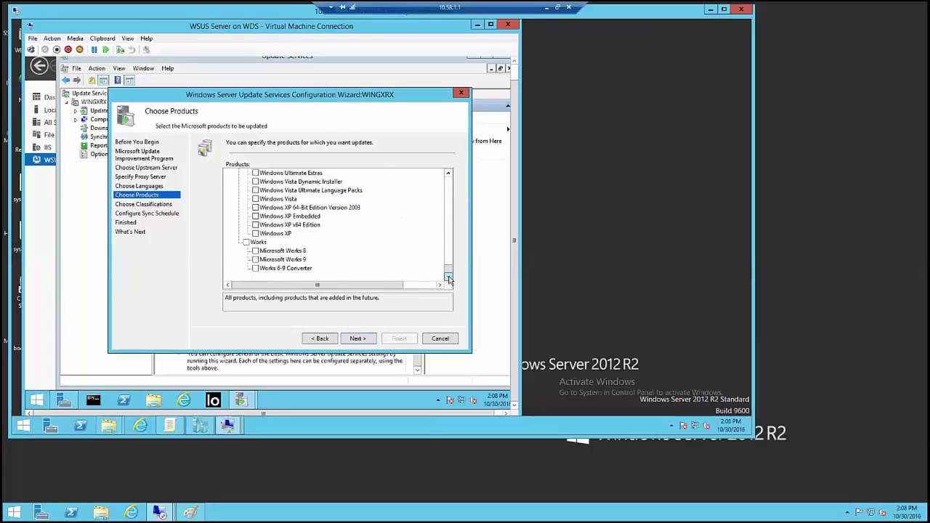
pyautogui.moveTo(449, 273); pyautogui.dragTo(449, 252)
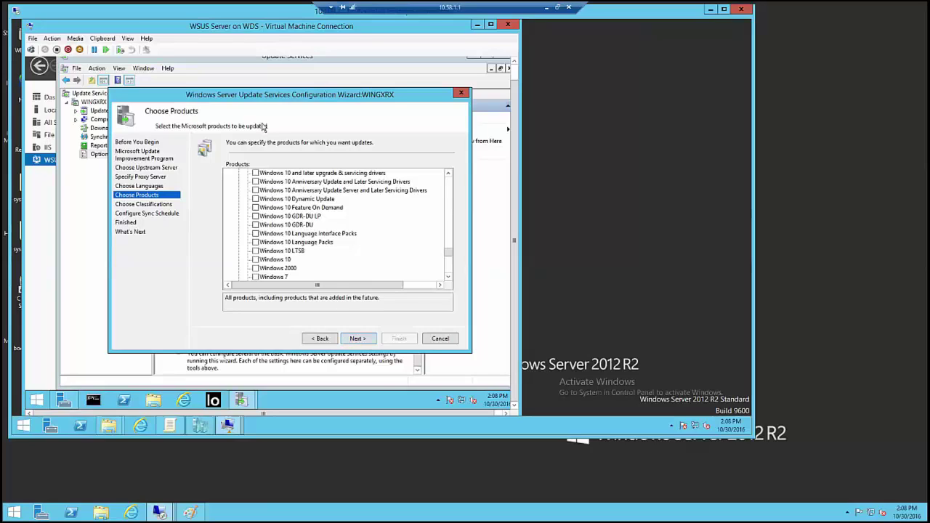
pyautogui.click(359, 338)
# - Add Drivers, Feature Packs, Service Packs, Tools, Update Rollups and Updates to the classifications to synchronize
pyautogui.click(237, 199)
pyautogui.click(237, 207)
pyautogui.click(237, 226)
pyautogui.click(237, 234)
pyautogui.click(237, 242)
pyautogui.click(237, 250)
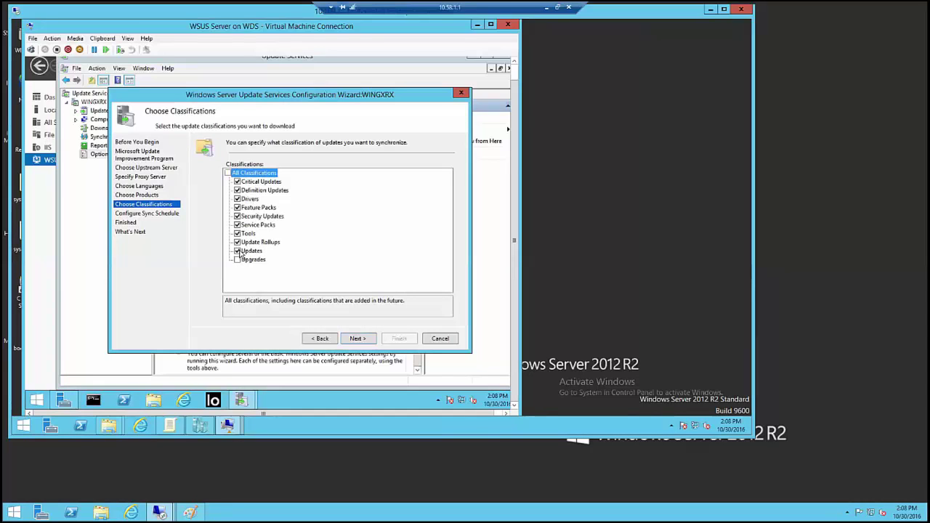
# - Continue to the sync schedule and set the server to synchronize automatically
pyautogui.click(356, 340)
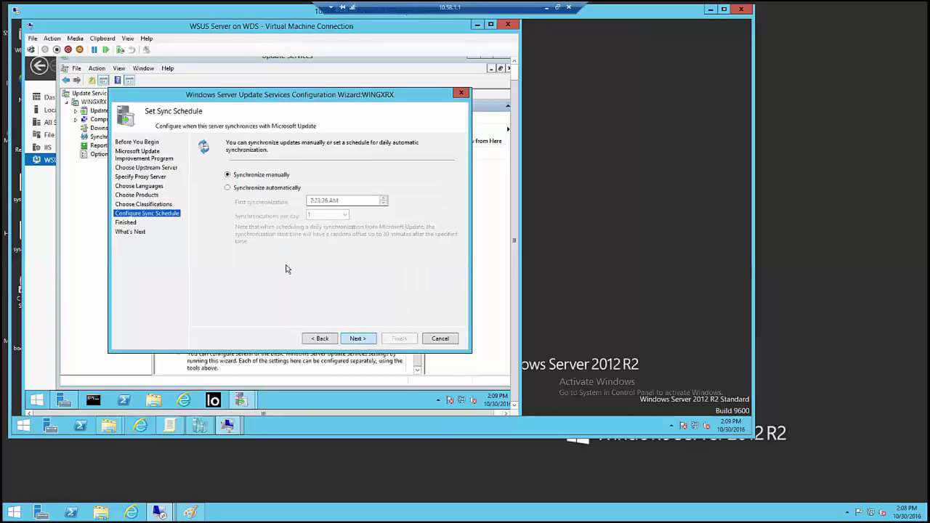
pyautogui.click(255, 190)
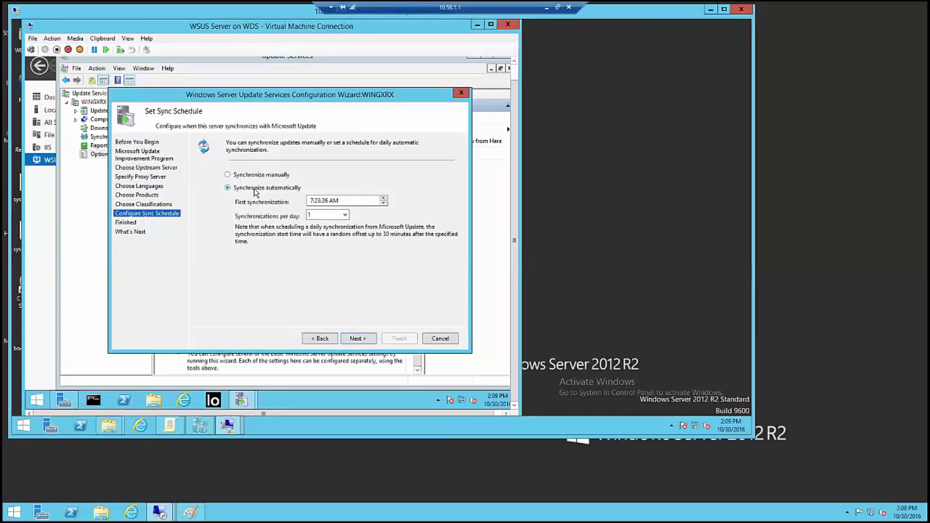
# - Try 4 and 6 synchronizations per day and return the daily count to 1
pyautogui.click(341, 217)
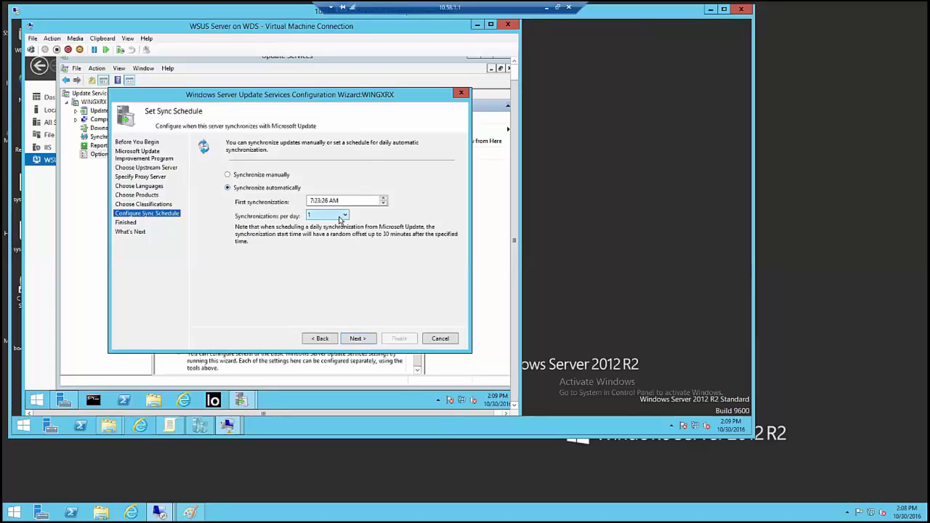
pyautogui.click(346, 216)
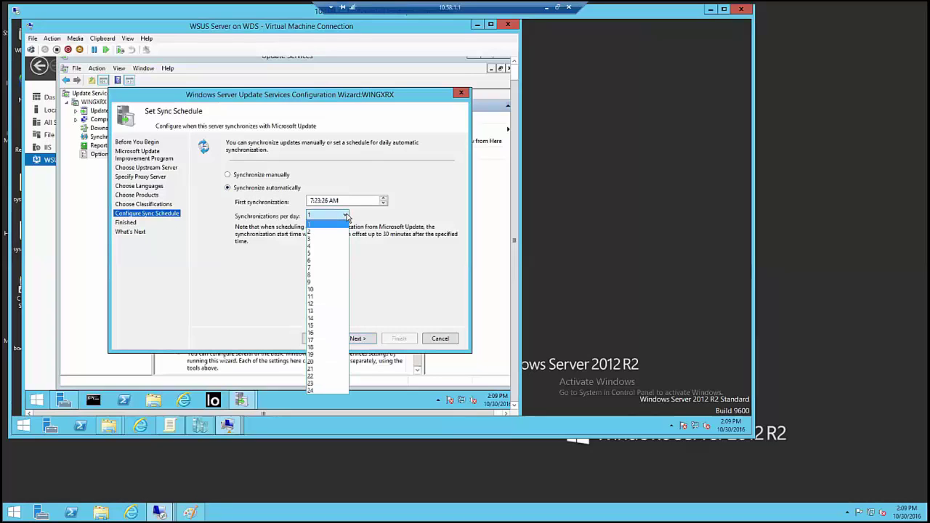
pyautogui.click(346, 216)
pyautogui.click(346, 216)
pyautogui.click(311, 249)
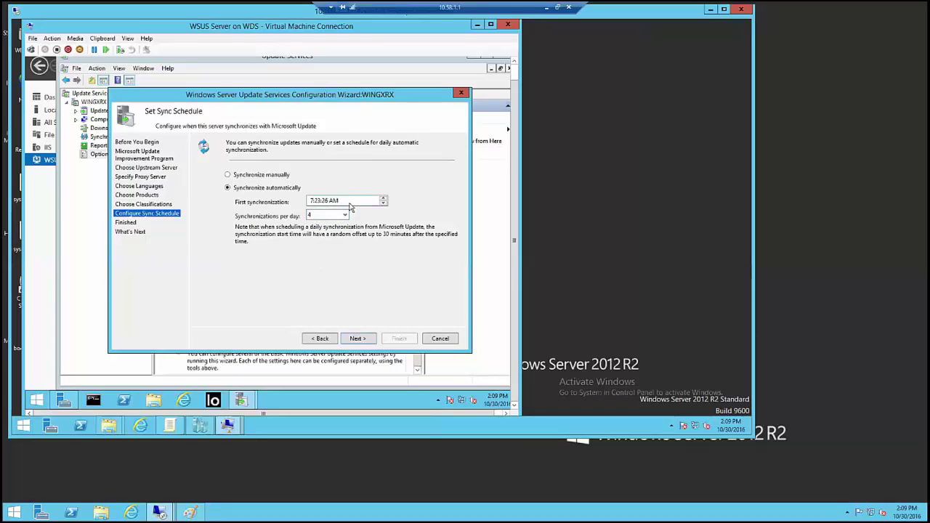
pyautogui.click(345, 216)
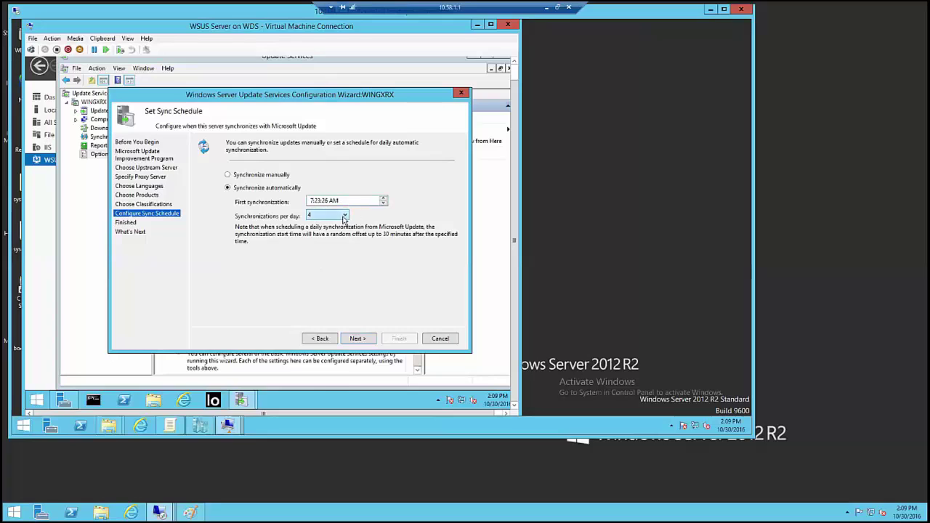
pyautogui.click(313, 262)
pyautogui.click(346, 217)
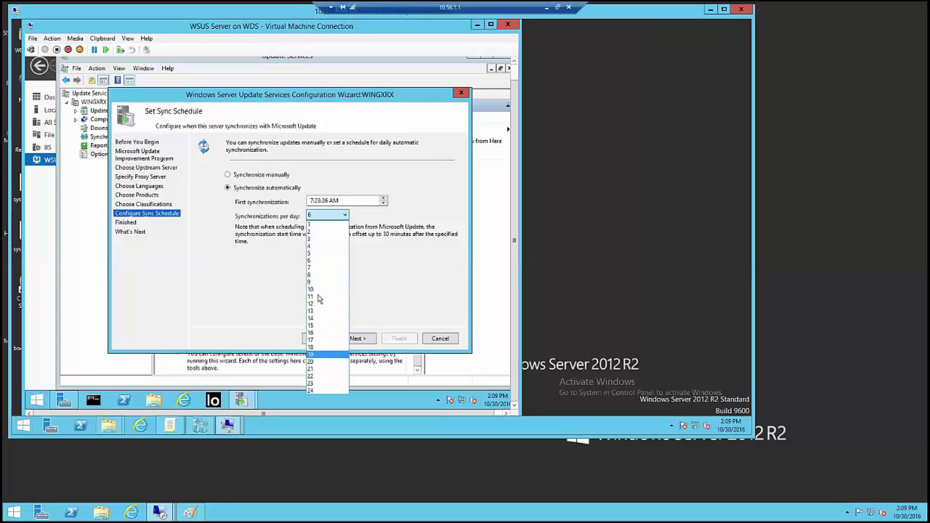
pyautogui.click(311, 225)
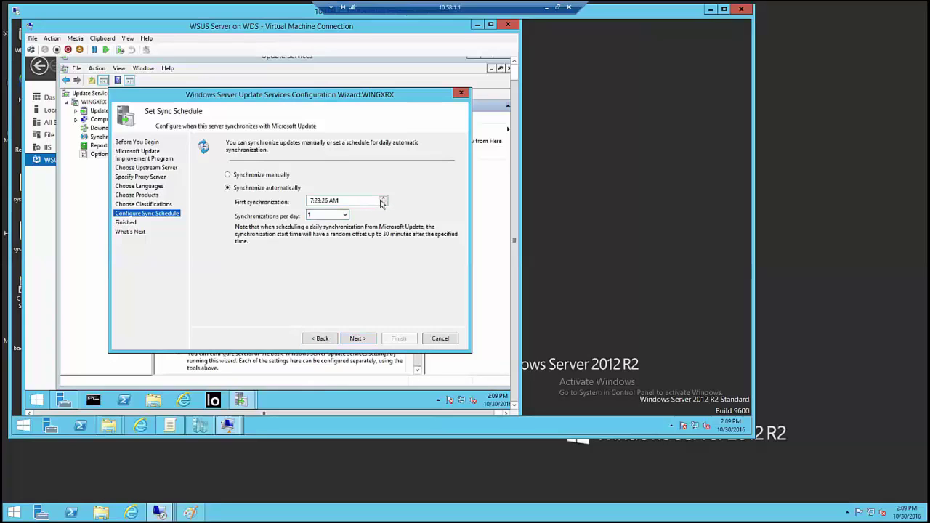
# - Change the first synchronization time to the 1 AM hour
pyautogui.click(358, 201)
pyautogui.click(317, 201)
pyautogui.click(313, 202)
pyautogui.click(318, 202)
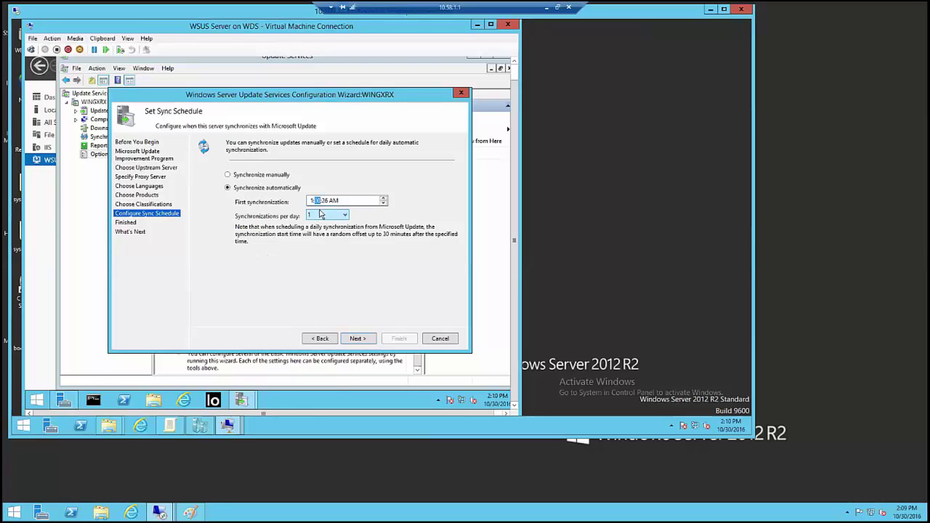
# - Accept the schedule and finish the configuration wizard without beginning the initial synchronization
pyautogui.click(356, 338)
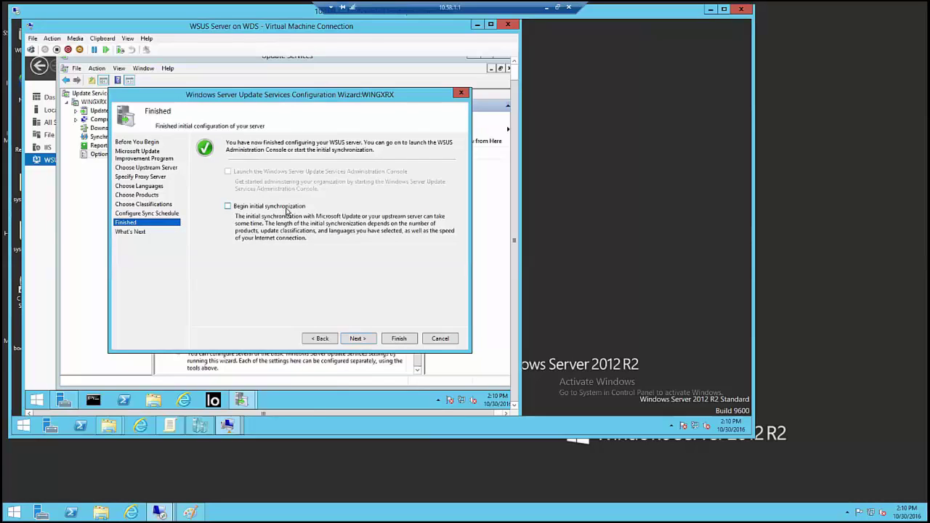
pyautogui.click(357, 339)
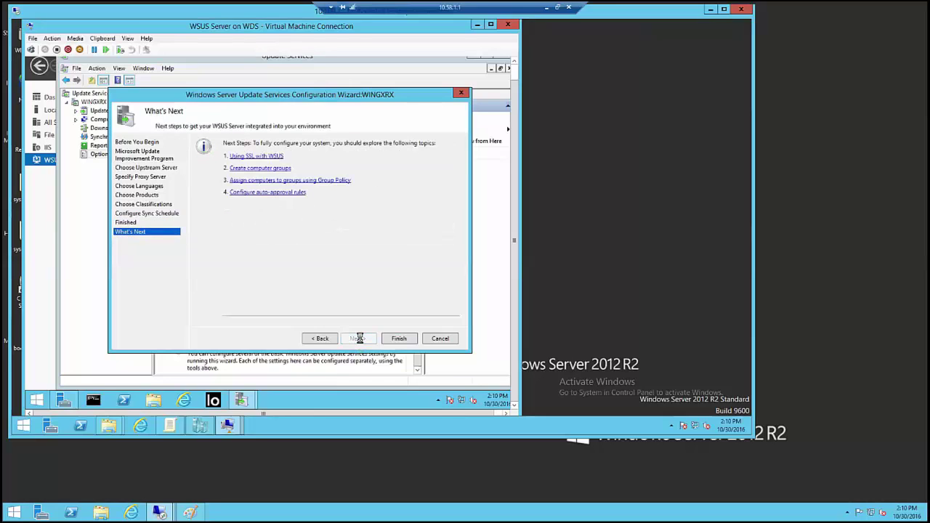
pyautogui.click(397, 338)
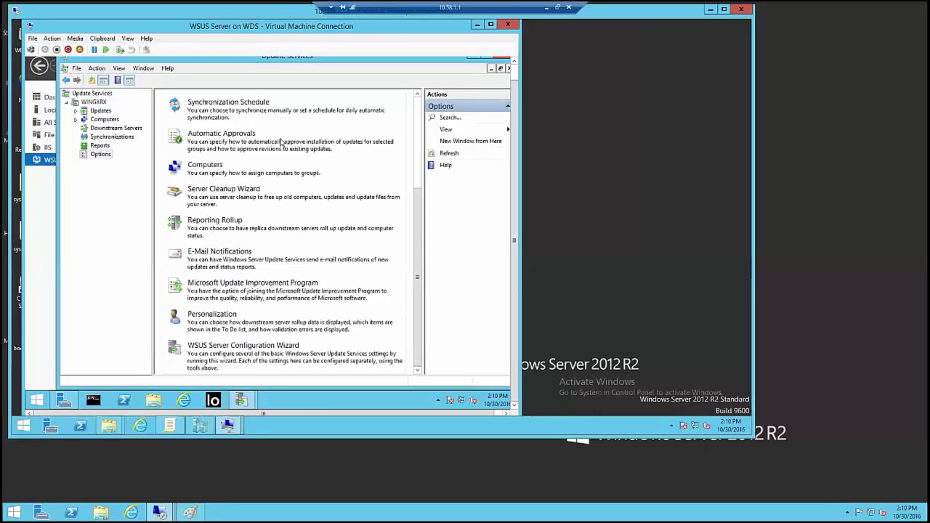
# - Review the update source and proxy server settings in the server options and close them without changes
pyautogui.moveTo(418, 252); pyautogui.dragTo(418, 122)
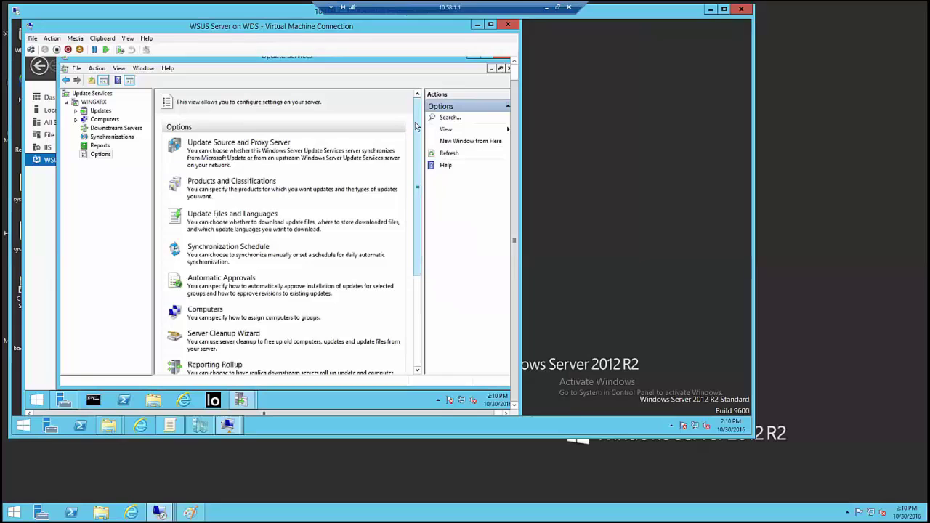
pyautogui.click(228, 142)
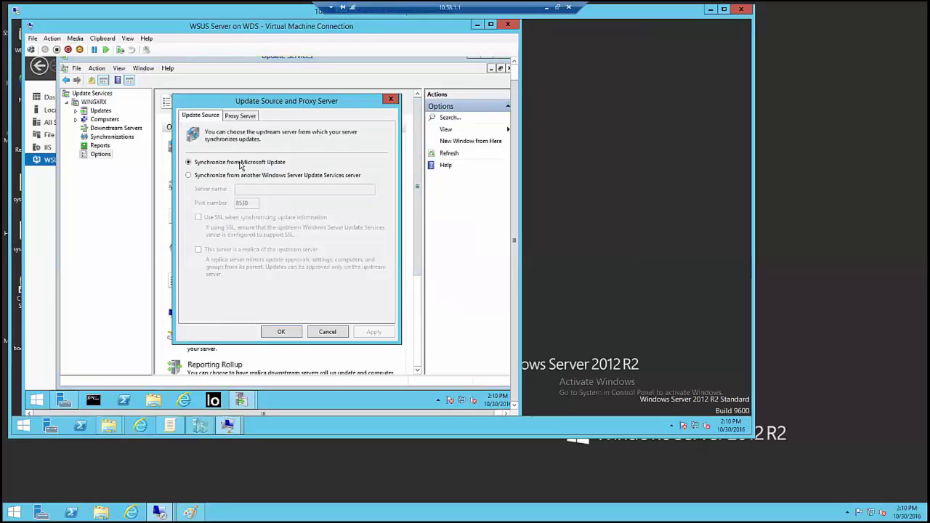
pyautogui.click(242, 117)
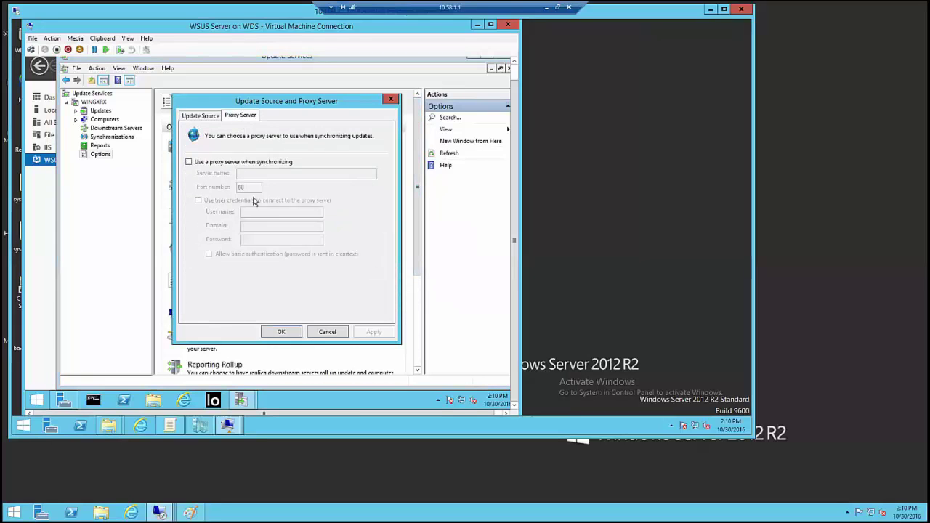
pyautogui.click(328, 331)
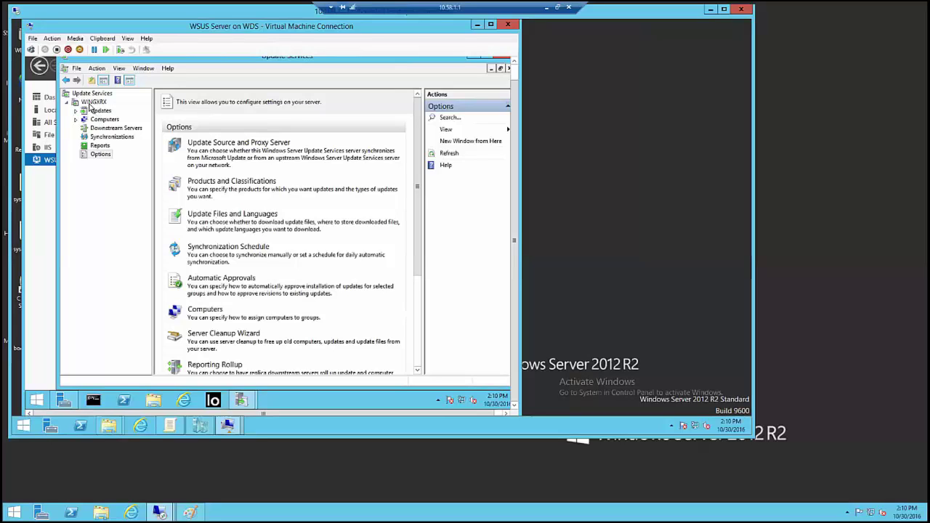
# - Try the option to synchronize from another Windows Server Update Services server, check the proxy settings and cancel the dialog
pyautogui.click(240, 142)
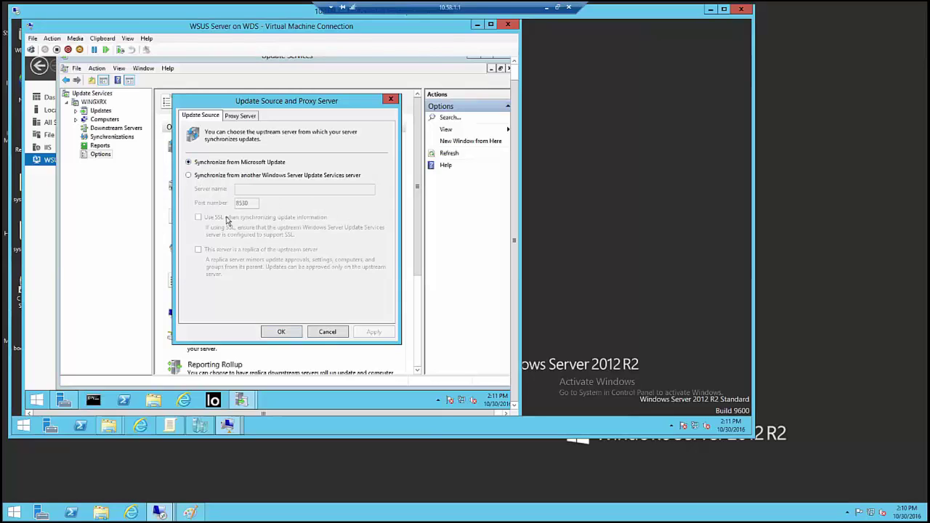
pyautogui.click(207, 177)
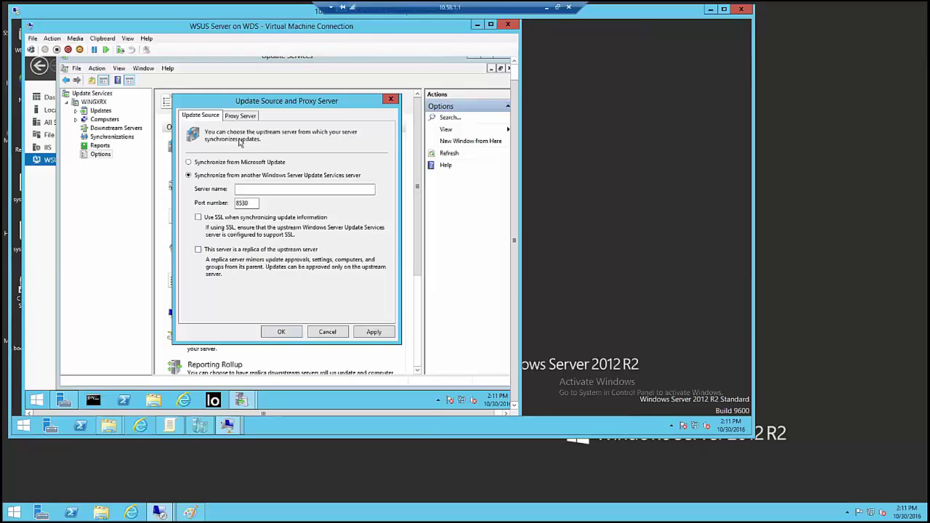
pyautogui.click(246, 117)
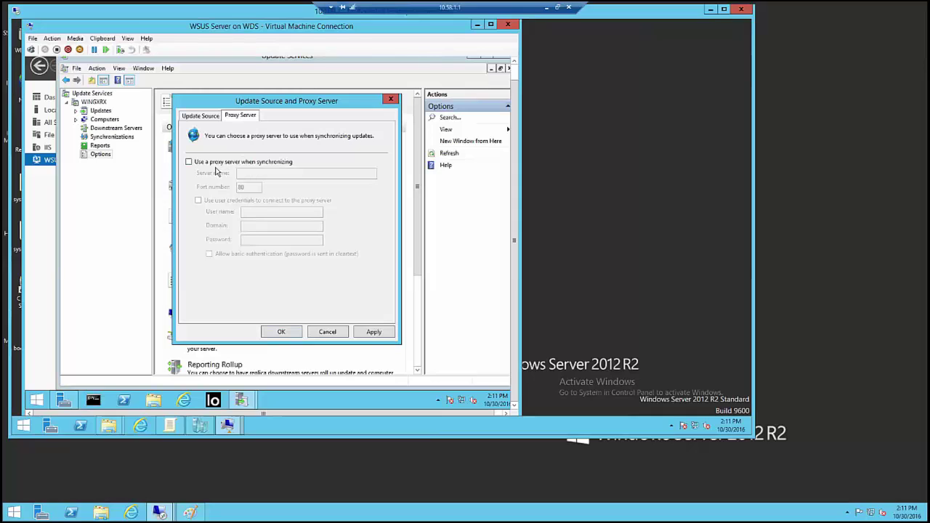
pyautogui.click(327, 332)
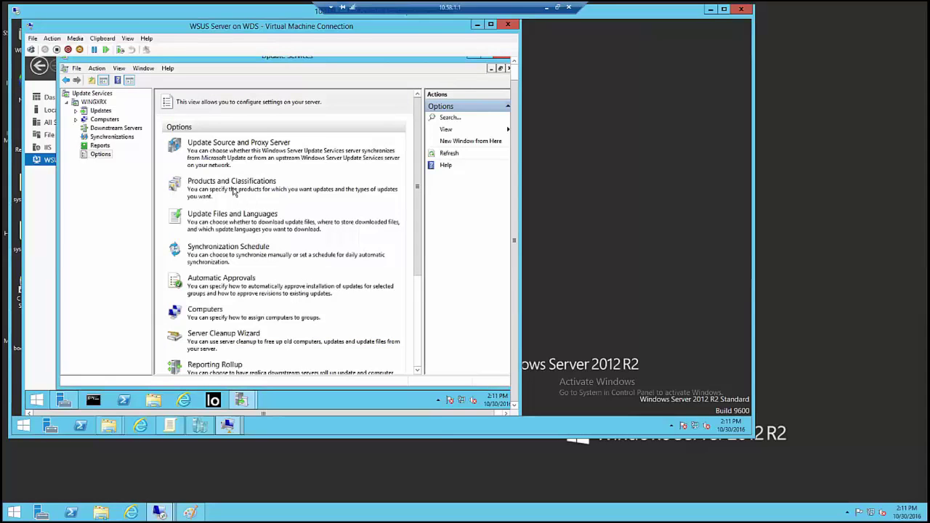
# - Review the products and update classifications chosen for synchronization
pyautogui.click(234, 181)
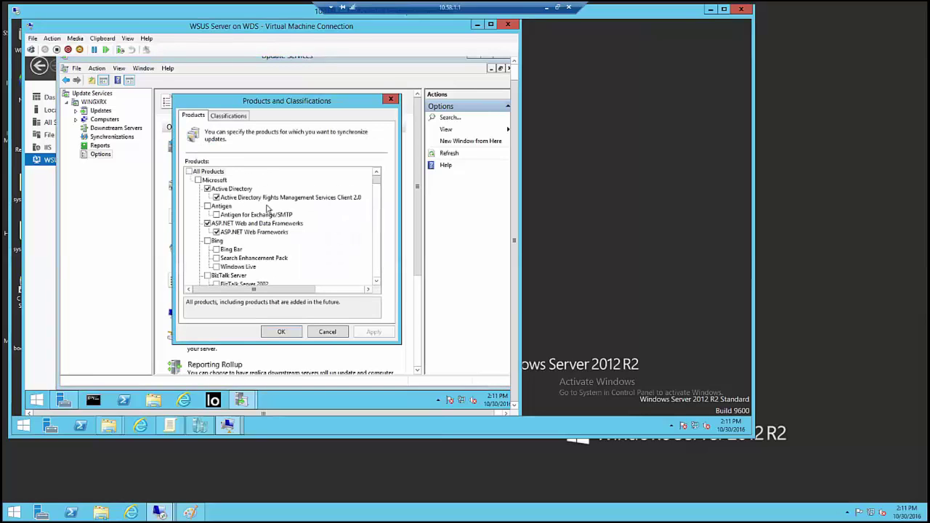
pyautogui.click(223, 118)
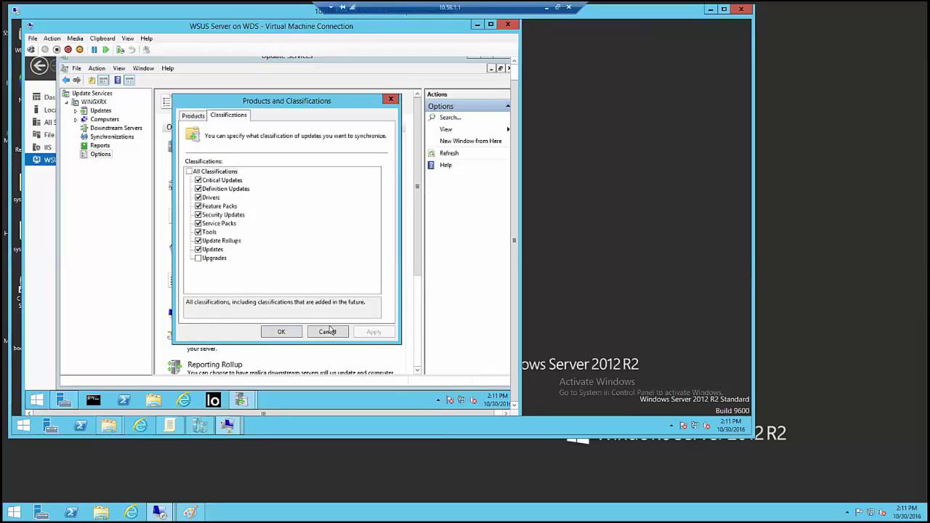
pyautogui.click(297, 331)
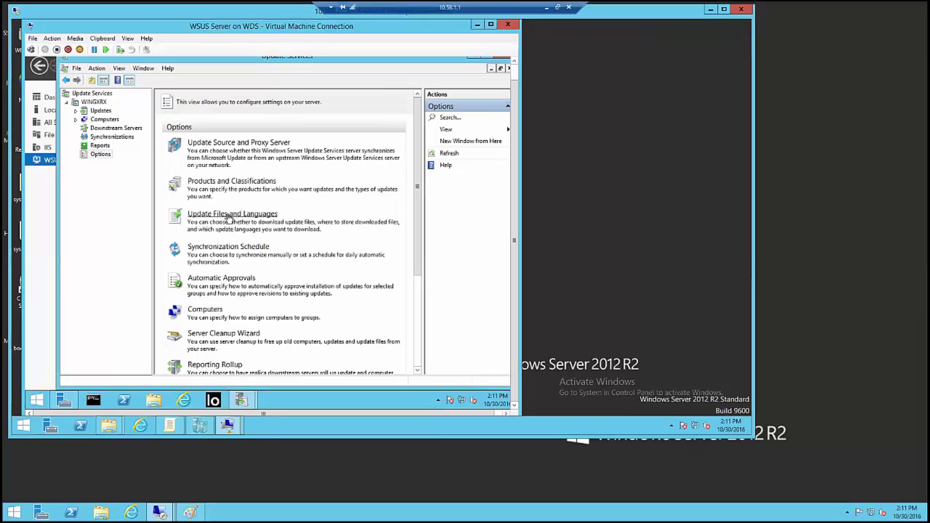
# - Review the update file storage and language options, as well as the synchronization schedule, closing each without changes
pyautogui.click(231, 213)
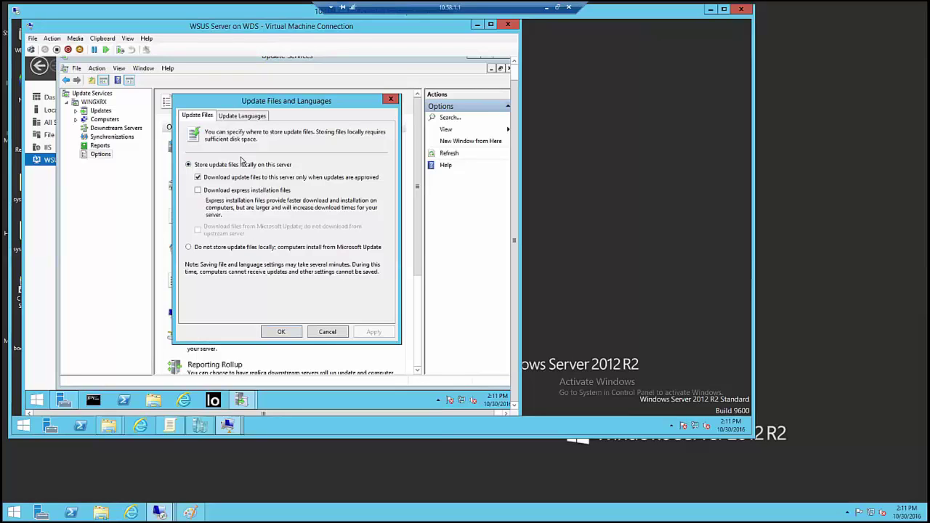
pyautogui.click(238, 116)
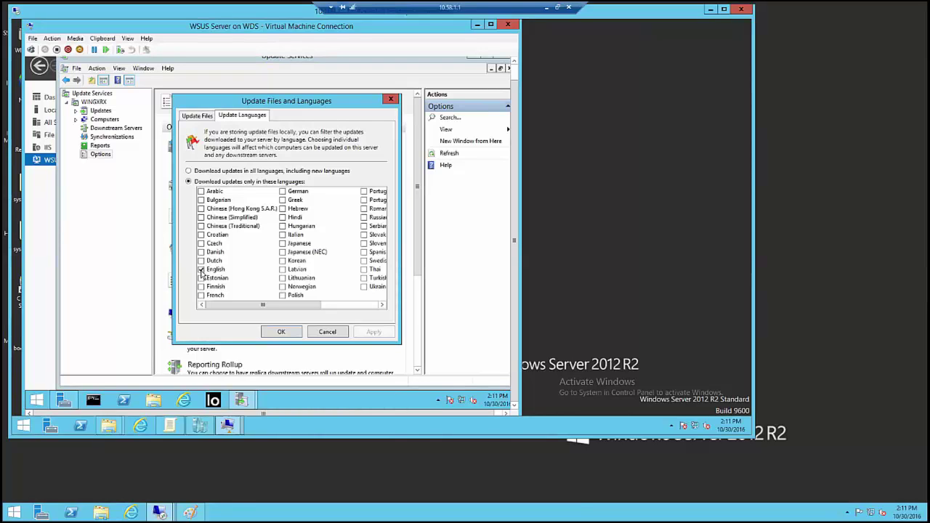
pyautogui.click(197, 117)
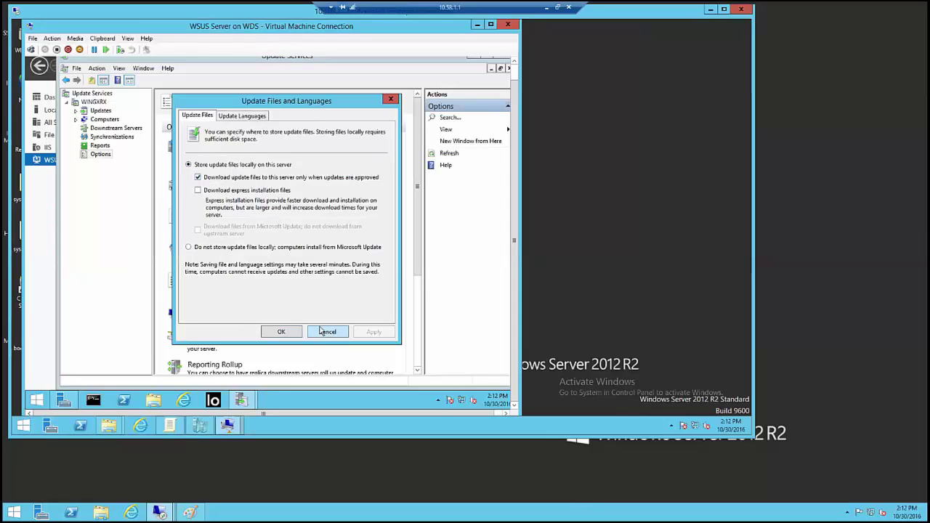
pyautogui.click(246, 117)
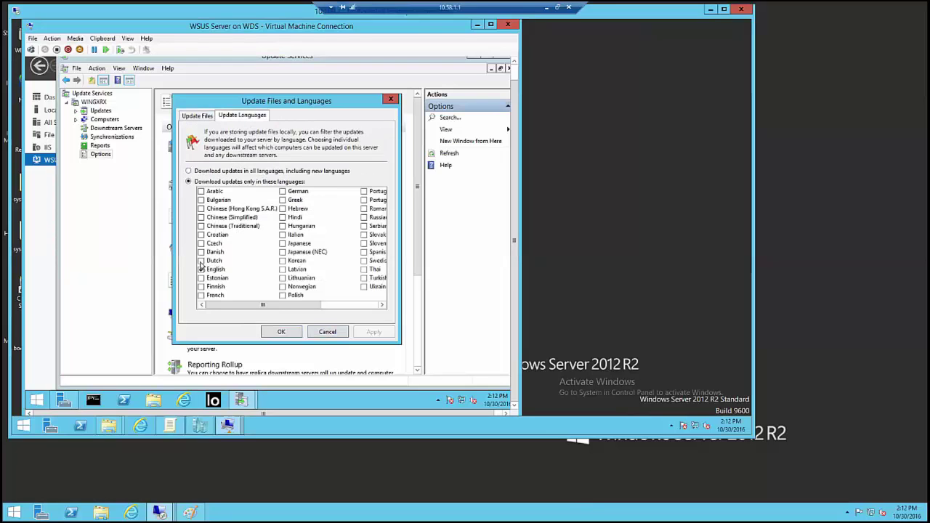
pyautogui.click(327, 332)
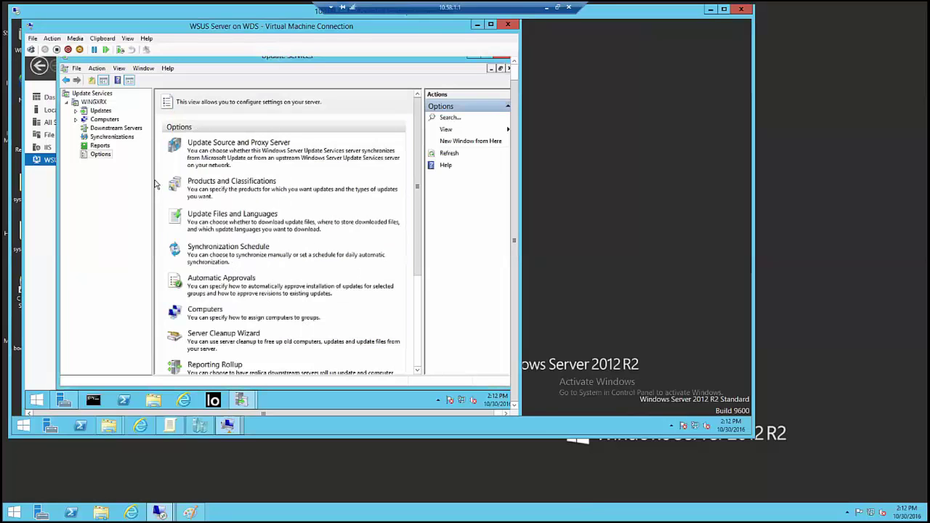
pyautogui.click(212, 248)
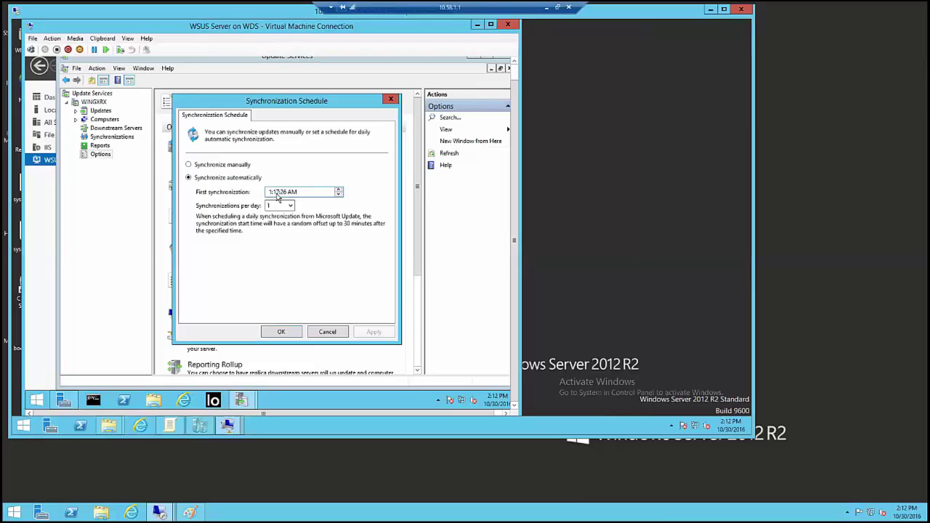
pyautogui.click(328, 333)
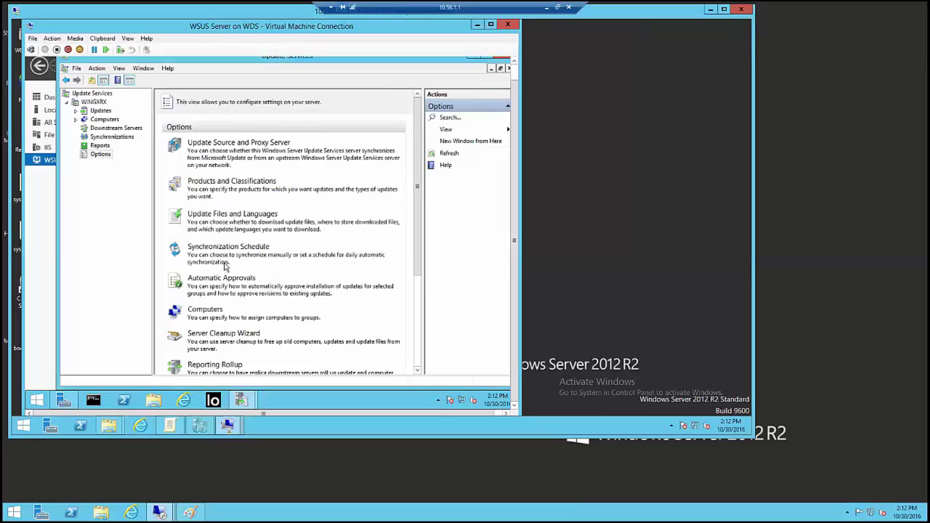
# - Try enabling the Default Automatic Approval Rule and review its properties in the rule editor
pyautogui.click(216, 282)
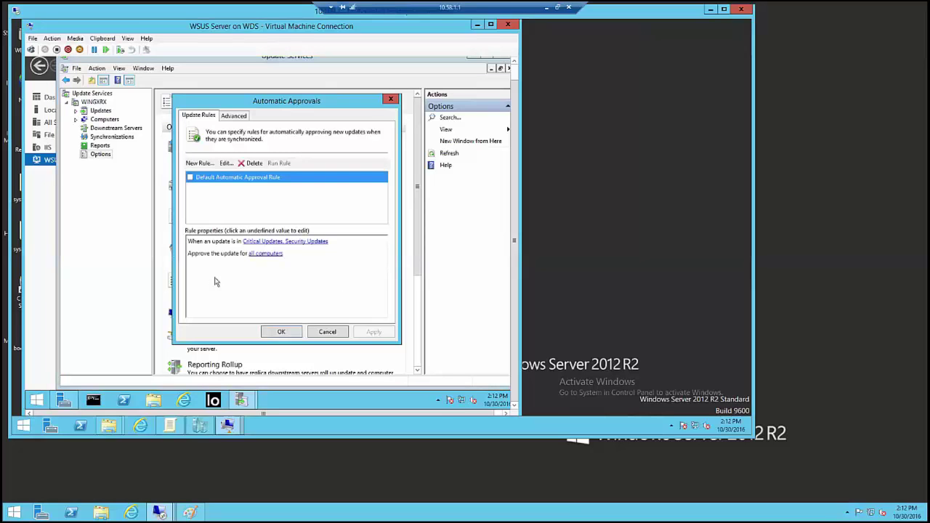
pyautogui.click(189, 178)
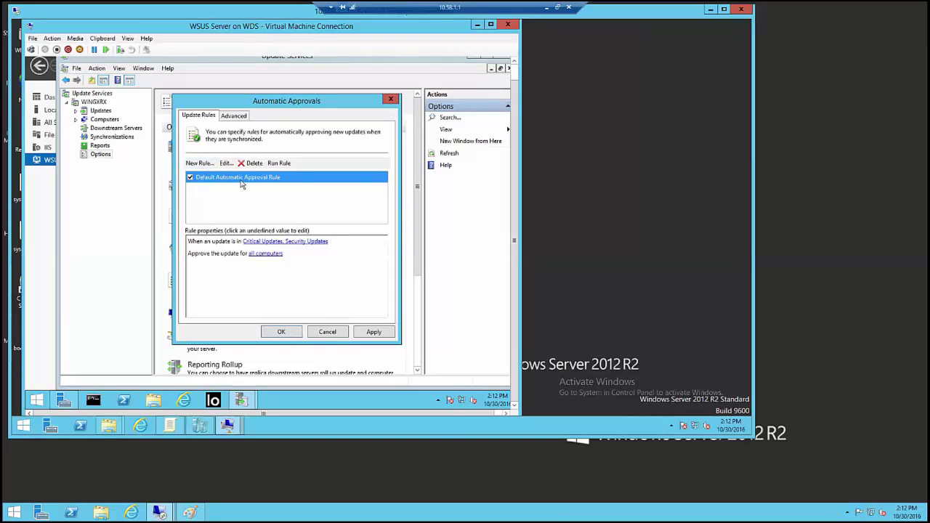
pyautogui.click(226, 164)
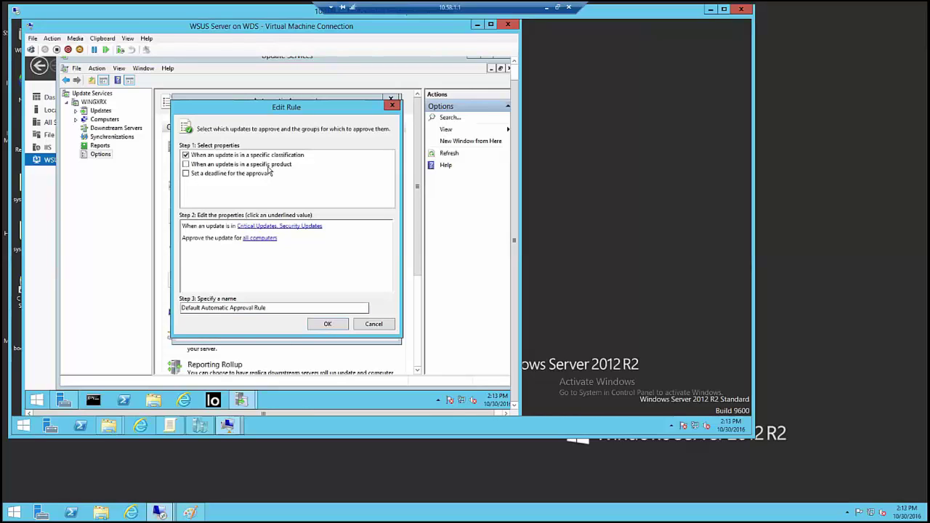
pyautogui.click(325, 324)
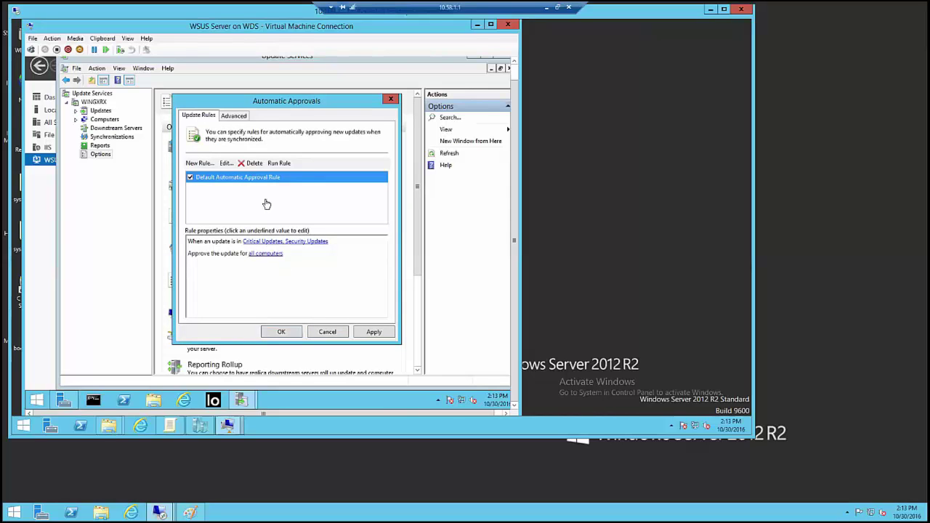
# - Review the advanced automatic approval settings and the default rule's properties, cancelling the Automatic Approvals dialog
pyautogui.click(232, 117)
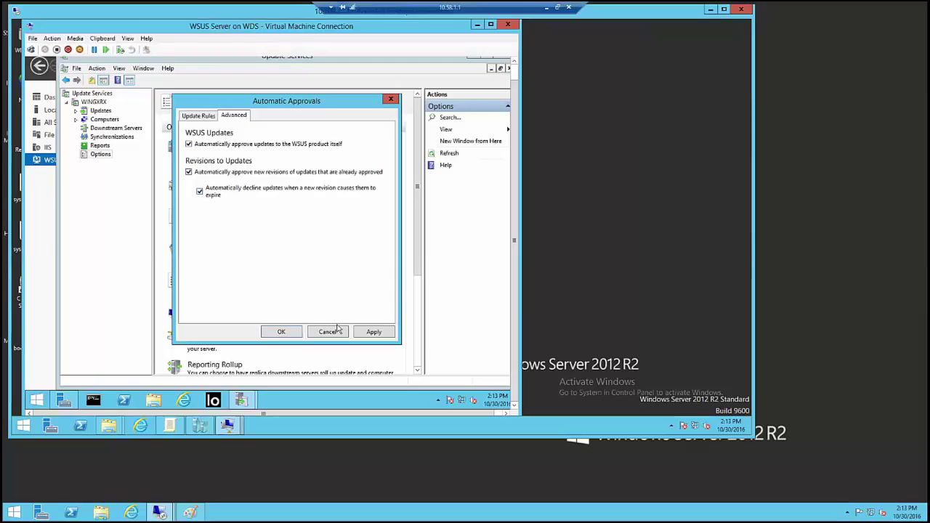
pyautogui.click(202, 117)
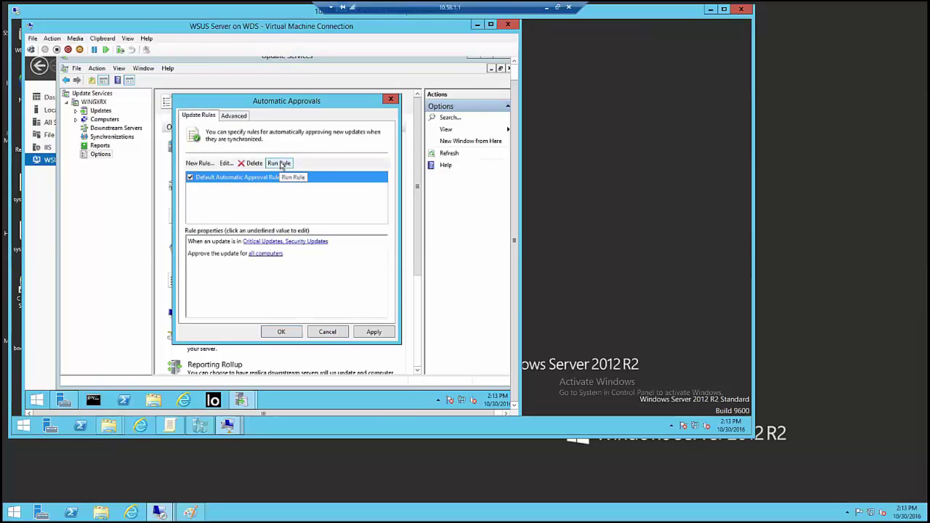
pyautogui.click(226, 163)
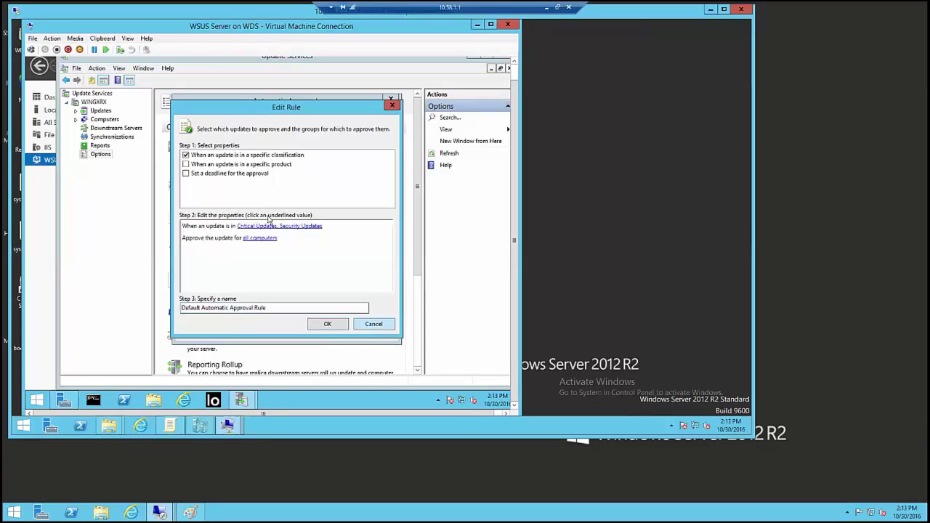
pyautogui.press('Return')
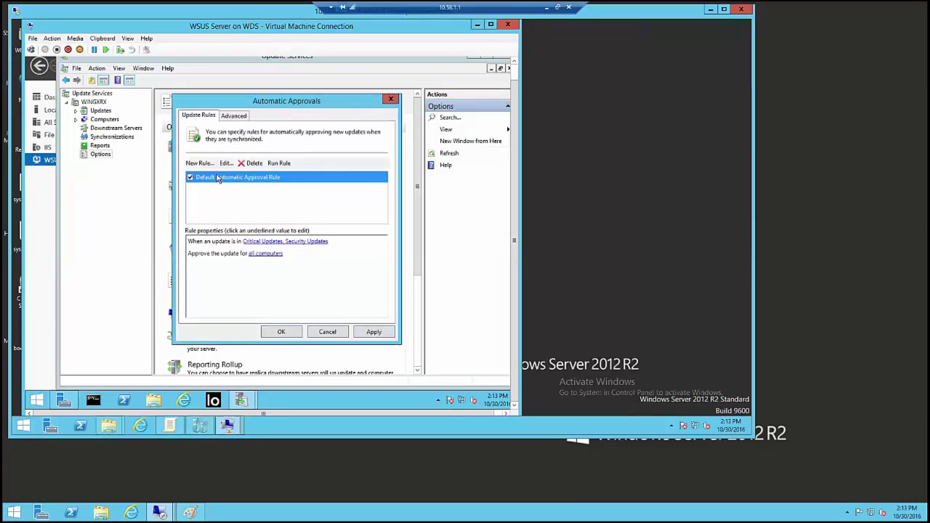
pyautogui.click(327, 333)
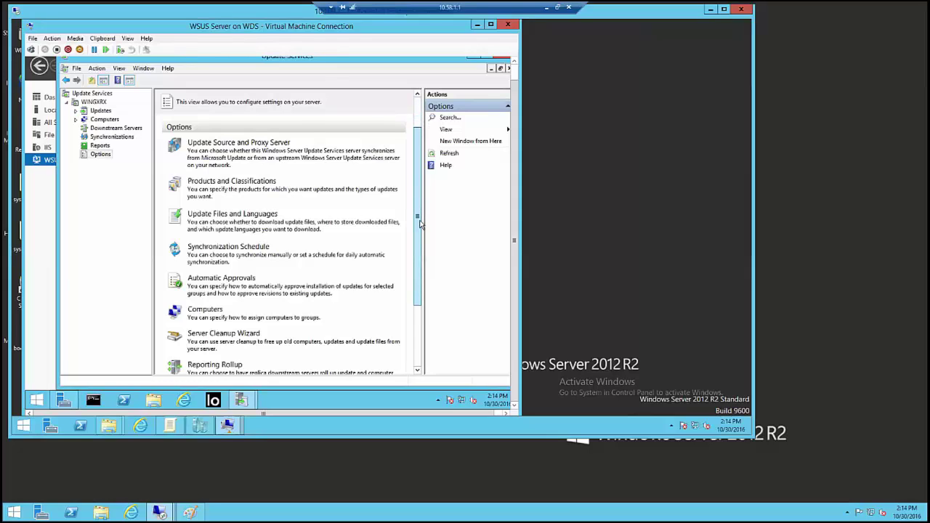
# - Review how computers are assigned to groups and inspect the computer groups under All Computers
pyautogui.scroll(-2, 420, 220)
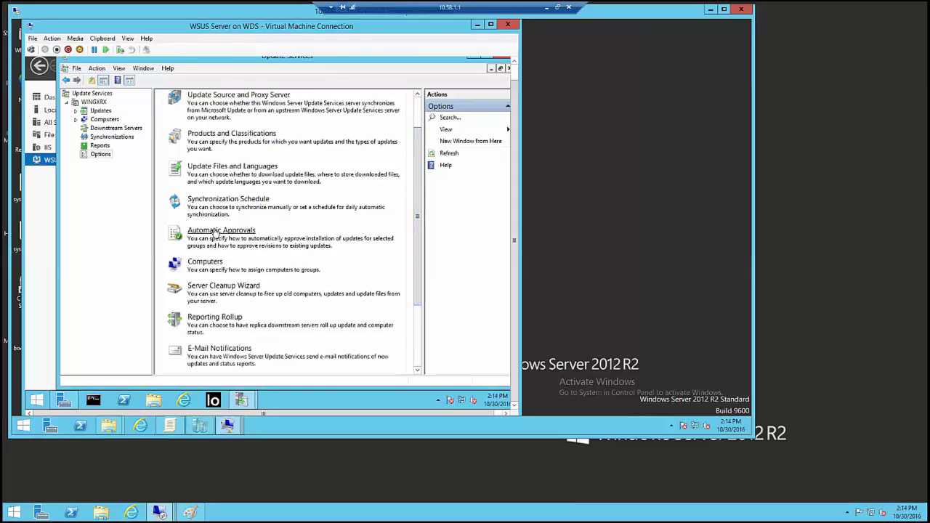
pyautogui.click(204, 262)
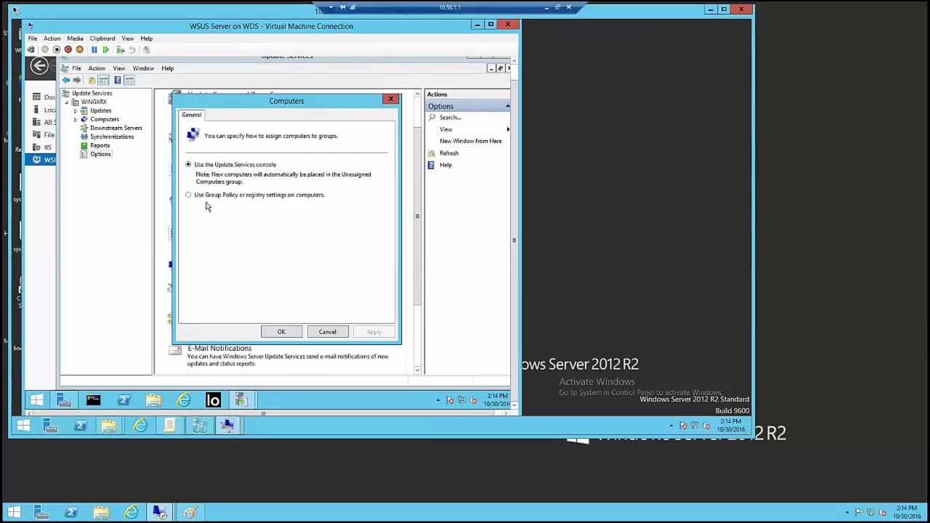
pyautogui.click(320, 333)
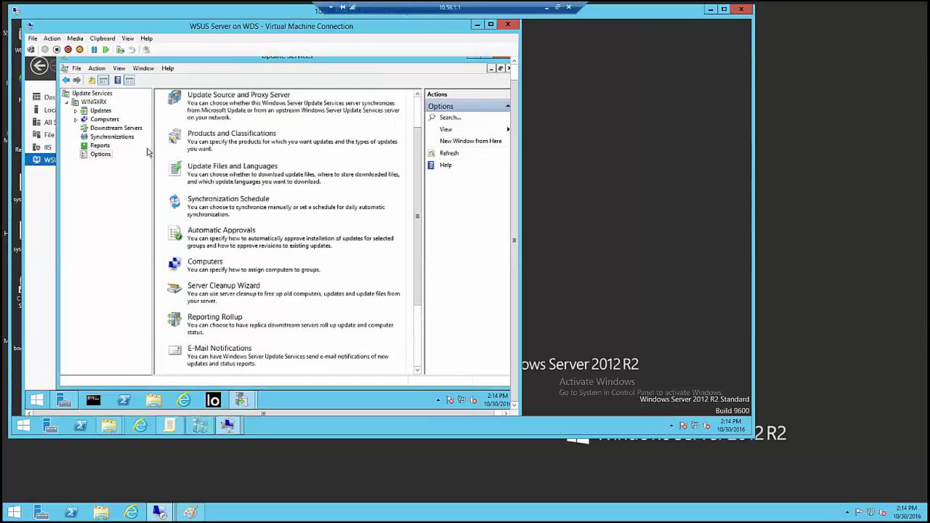
pyautogui.click(75, 120)
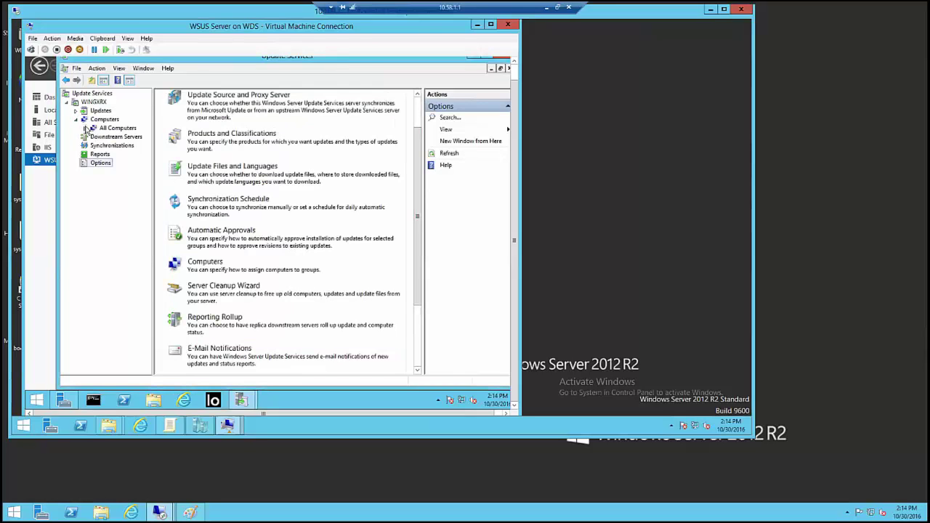
pyautogui.click(85, 128)
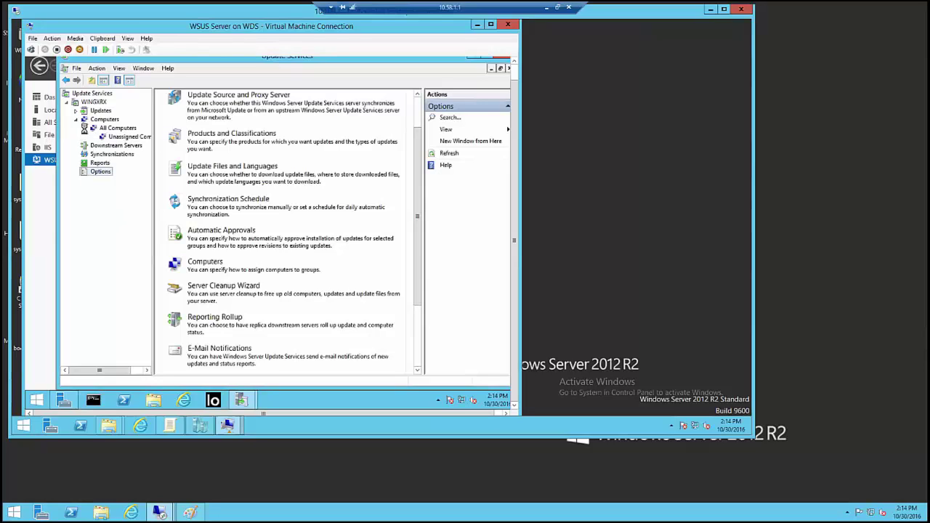
pyautogui.click(85, 128)
pyautogui.click(76, 121)
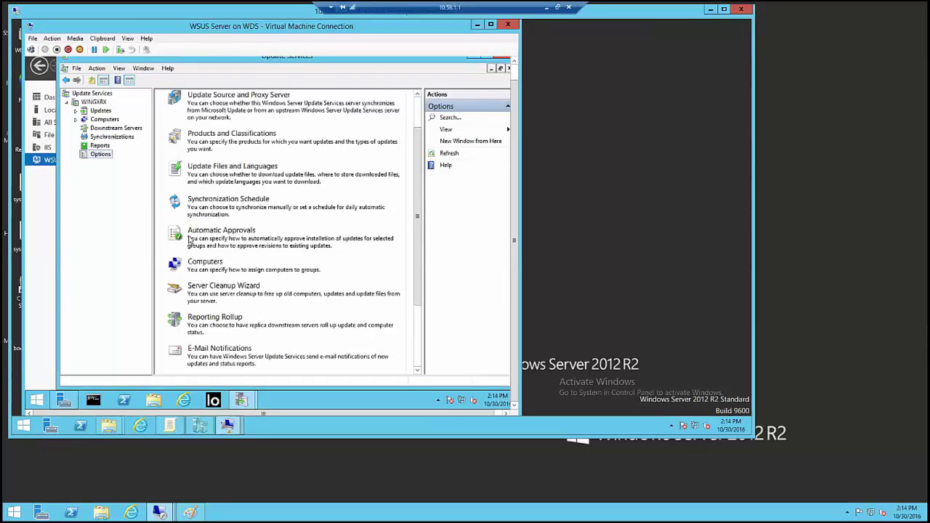
# - Review the Server Cleanup Wizard's items and the general and mail server settings for e-mail notifications, cancelling both
pyautogui.click(214, 290)
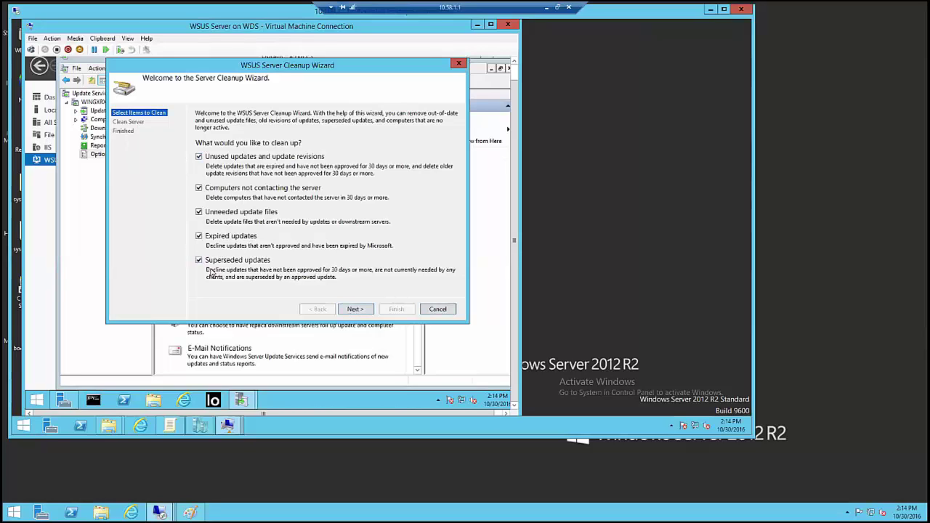
pyautogui.click(433, 310)
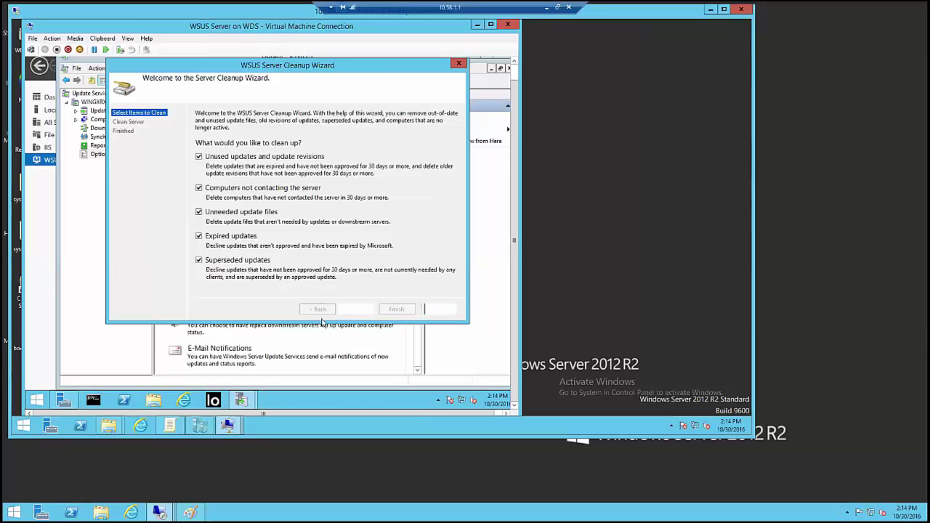
pyautogui.scroll(-3, 263, 320)
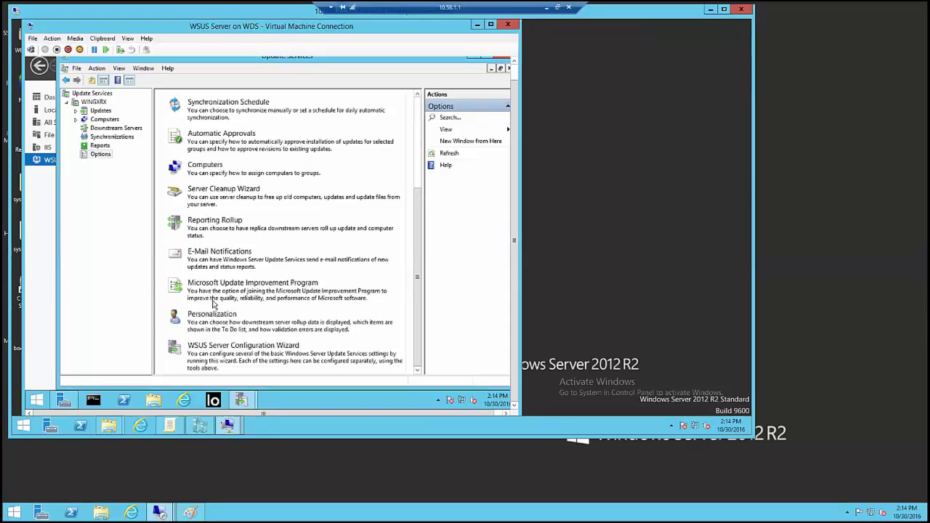
pyautogui.click(207, 252)
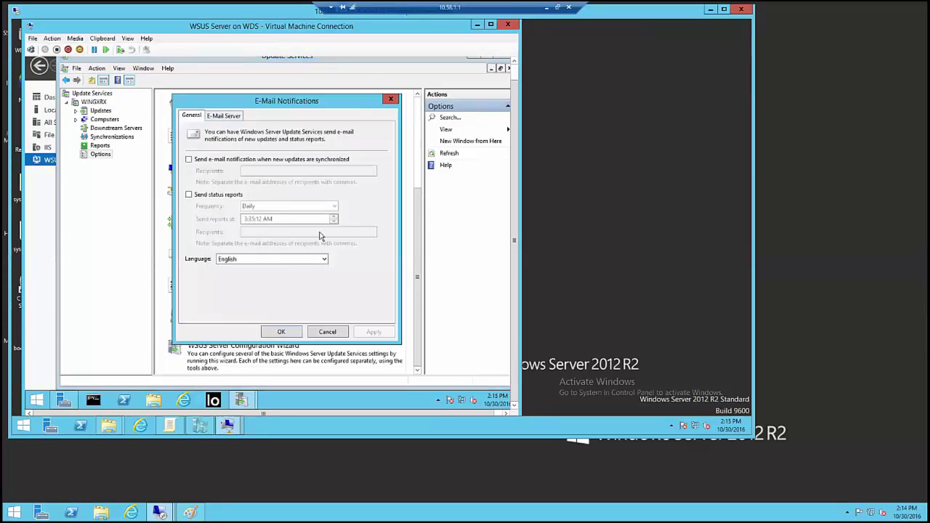
pyautogui.click(229, 120)
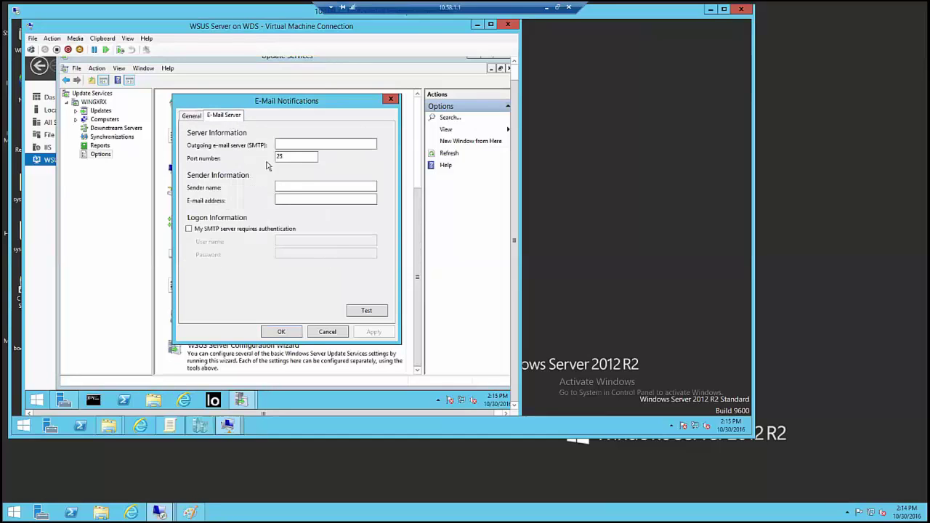
pyautogui.click(196, 118)
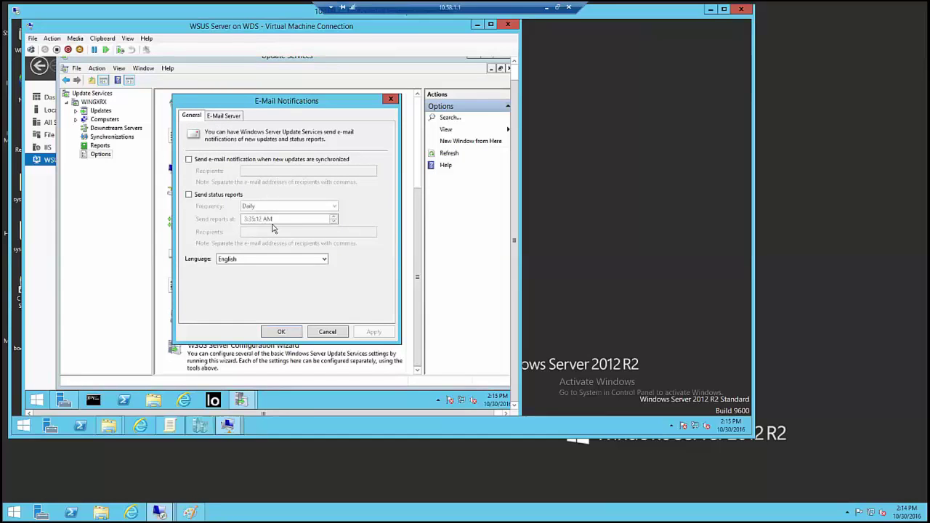
pyautogui.click(327, 332)
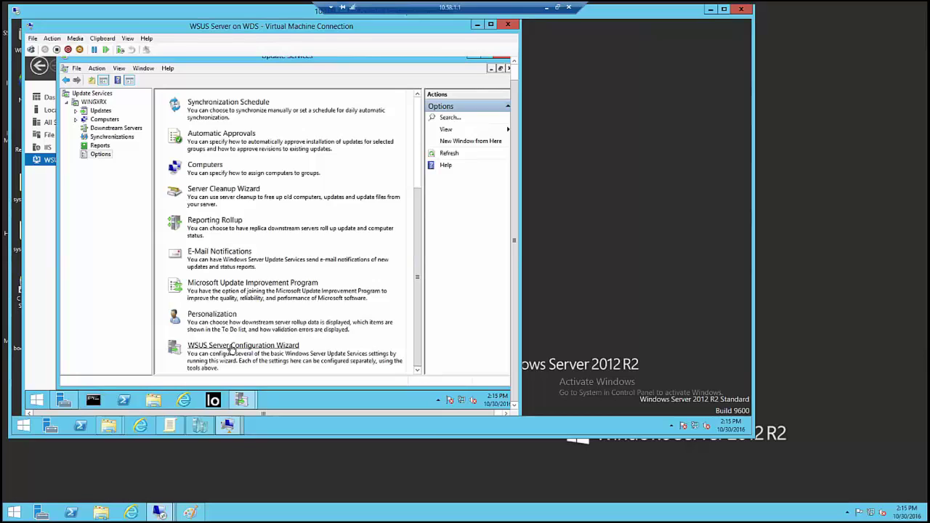
# - Review the Personalization settings, including the To Do list items, and close them without changes
pyautogui.click(218, 319)
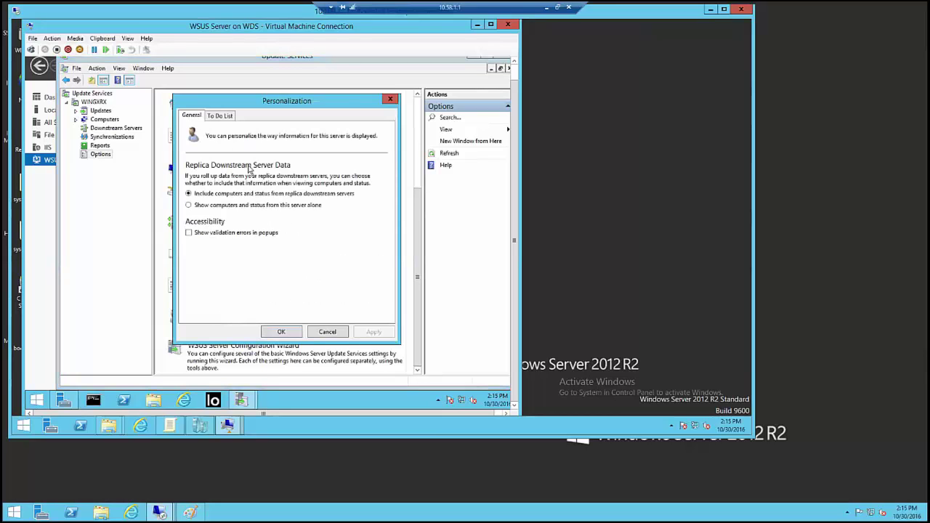
pyautogui.click(226, 117)
pyautogui.click(197, 118)
pyautogui.click(218, 116)
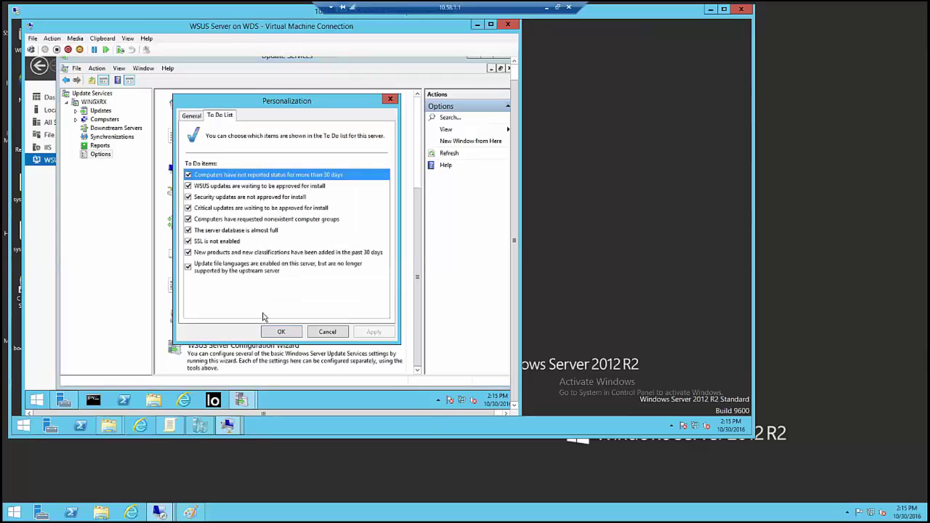
pyautogui.click(327, 332)
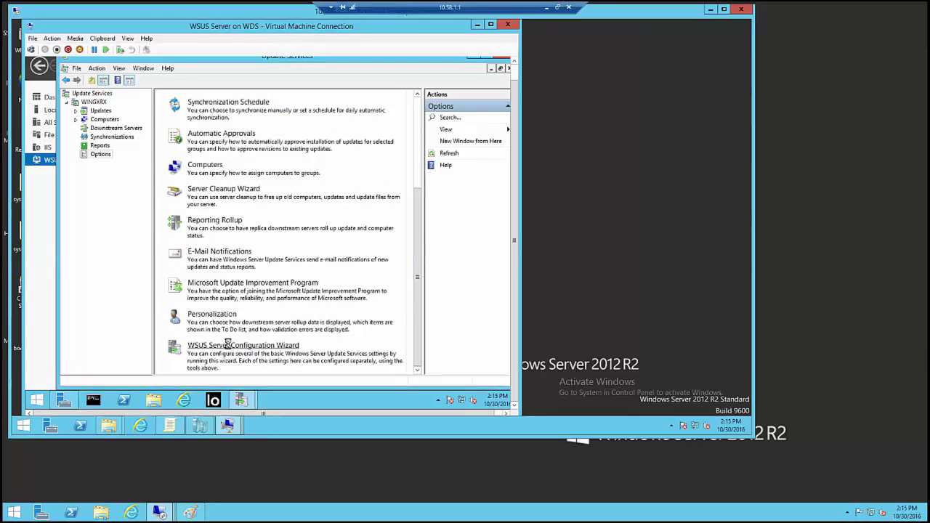
# - Check the start of the WSUS Server Configuration Wizard and the synchronization schedule, cancelling both
pyautogui.click(227, 344)
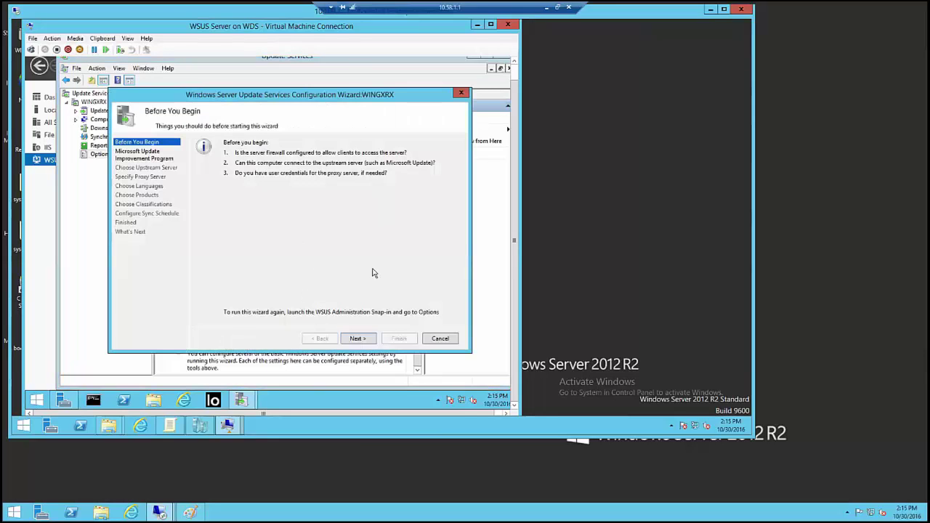
pyautogui.click(441, 339)
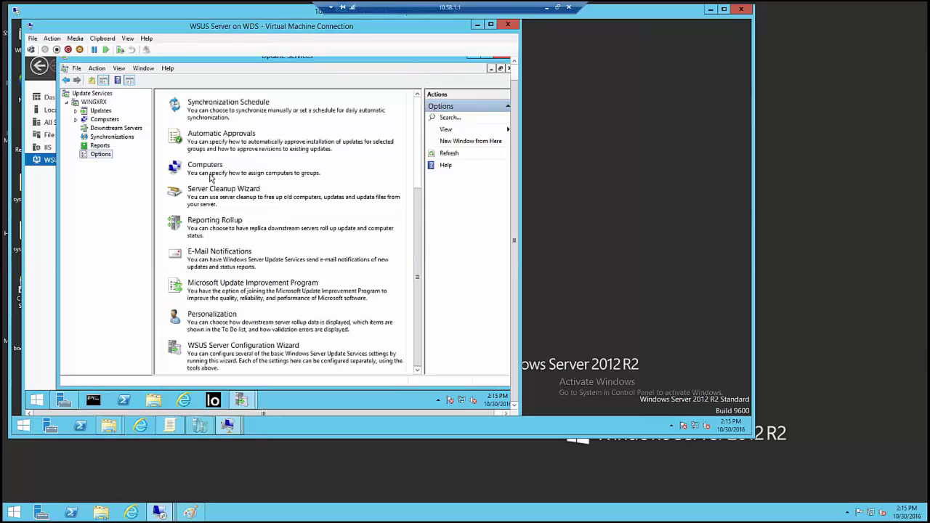
pyautogui.click(217, 104)
pyautogui.click(329, 332)
pyautogui.moveTo(419, 195); pyautogui.dragTo(419, 109)
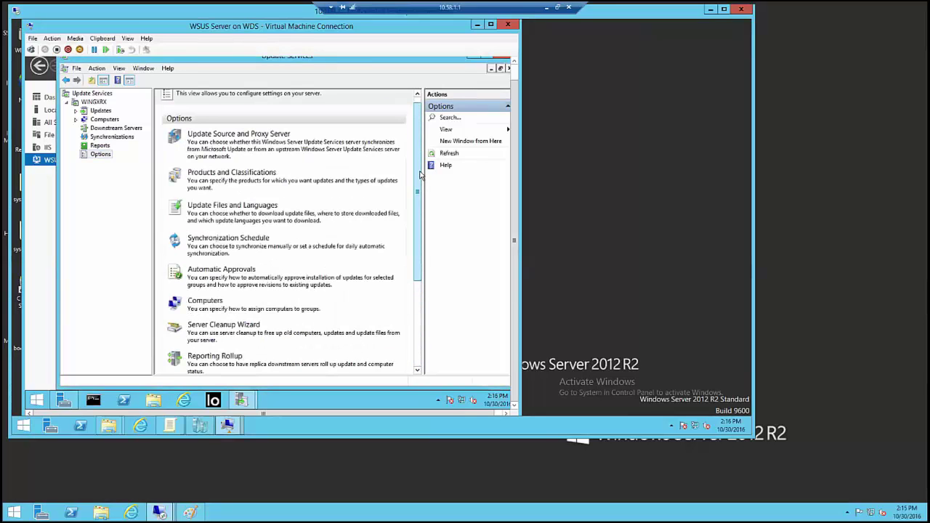
pyautogui.rightClick(91, 102)
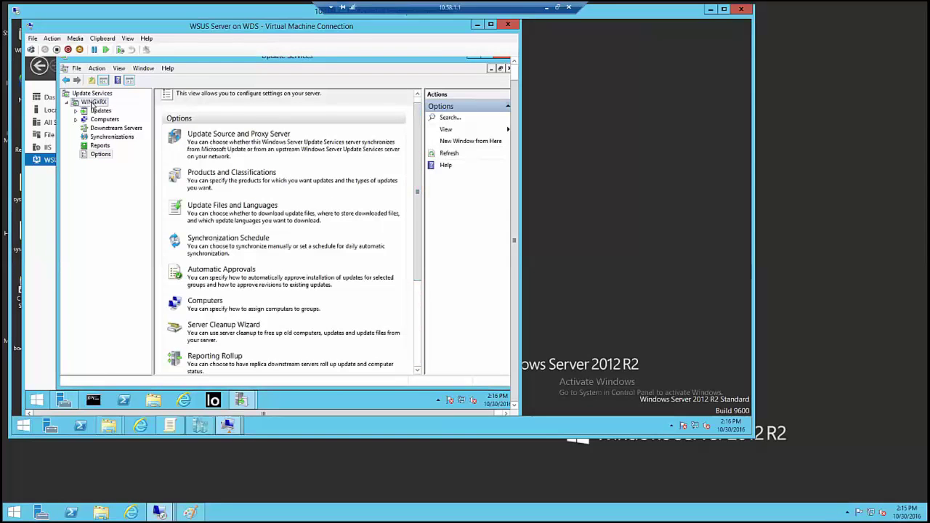
pyautogui.click(98, 182)
pyautogui.rightClick(93, 102)
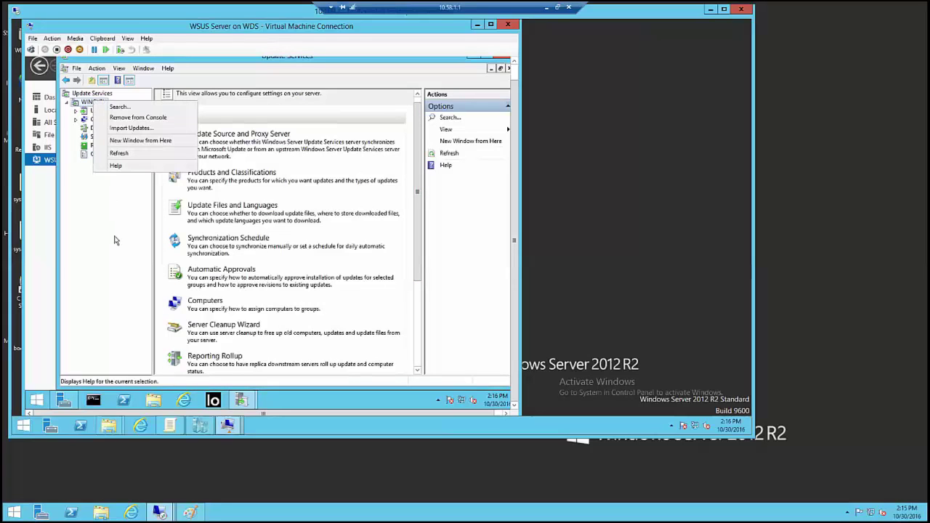
pyautogui.click(120, 185)
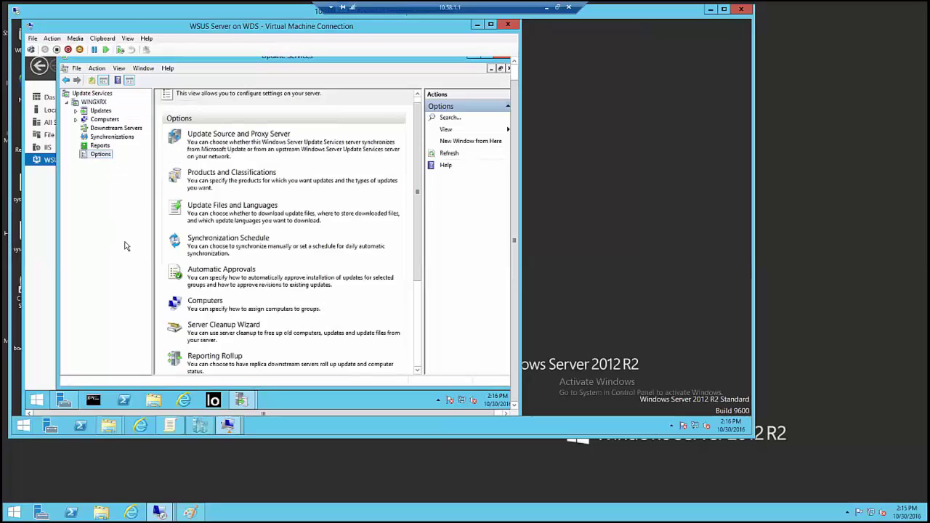
pyautogui.rightClick(101, 113)
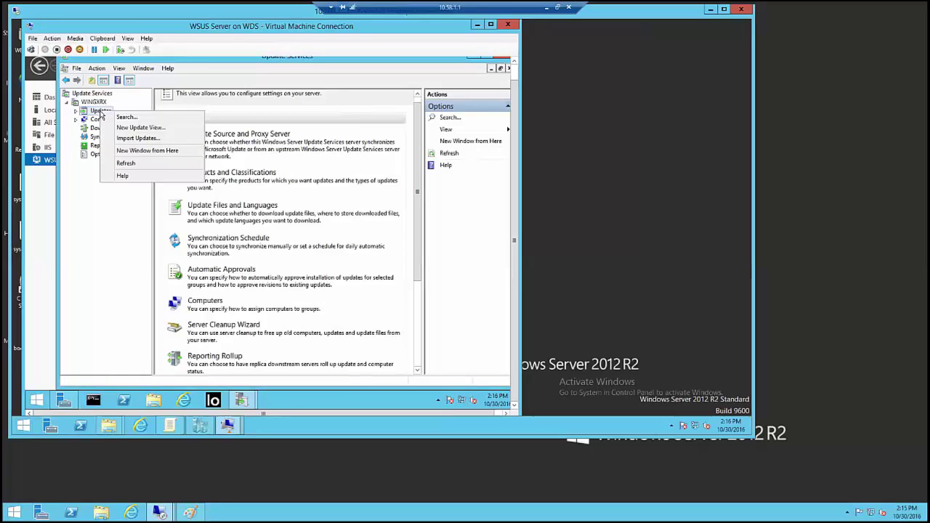
pyautogui.click(124, 168)
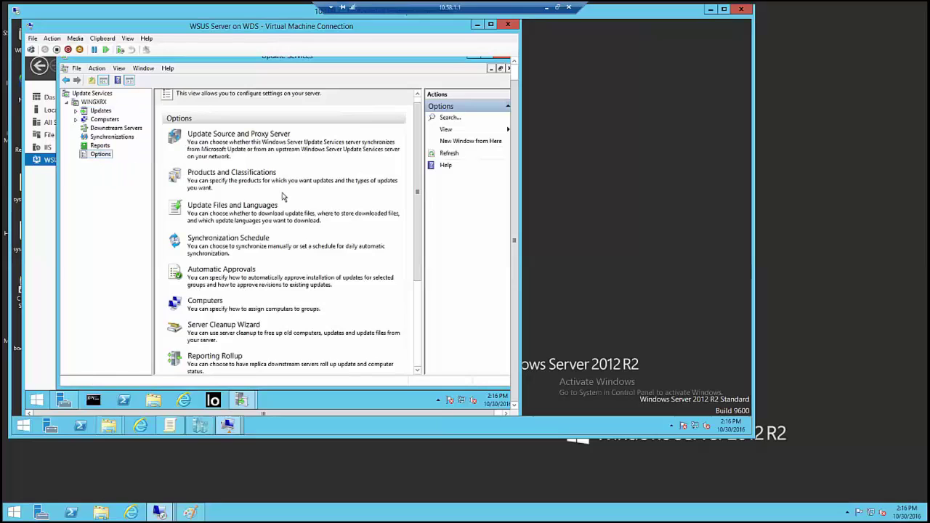
pyautogui.scroll(-3, 240, 211)
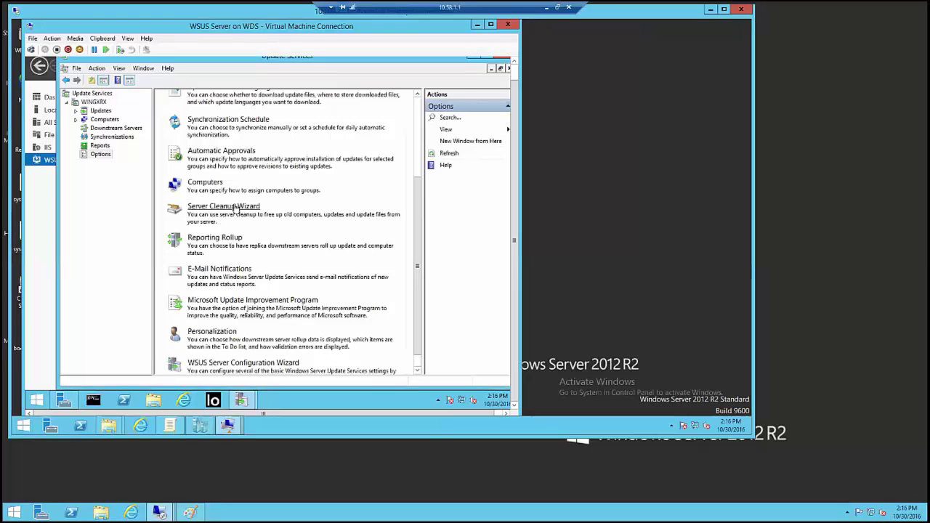
pyautogui.moveTo(417, 245); pyautogui.dragTo(410, 145)
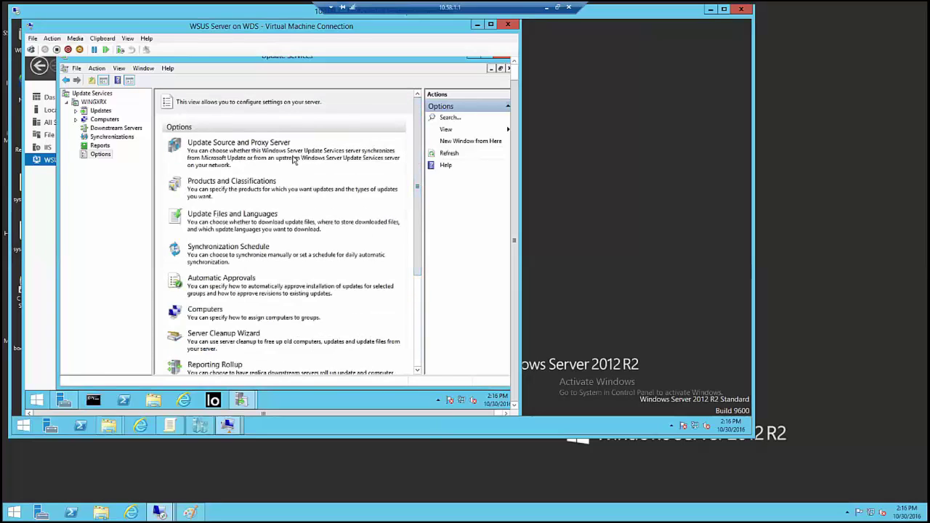
pyautogui.rightClick(95, 103)
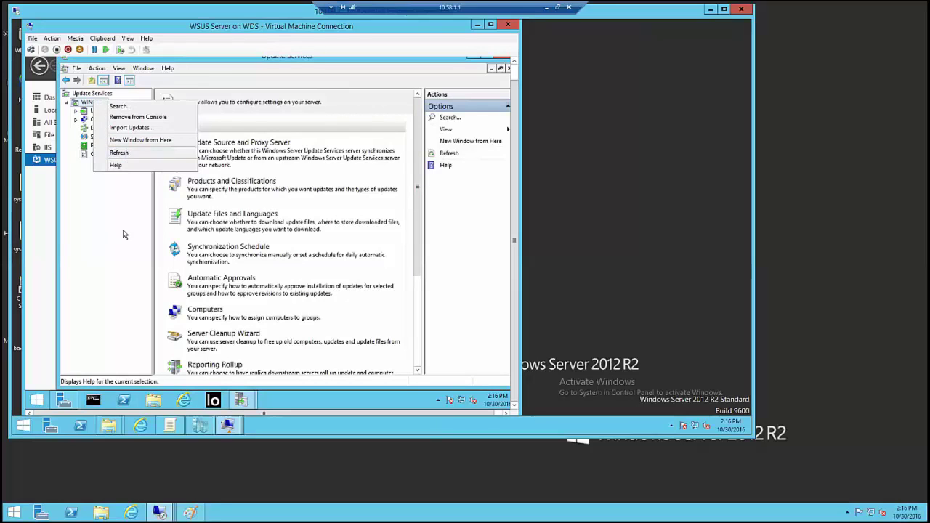
pyautogui.click(123, 234)
pyautogui.scroll(-3, 420, 190)
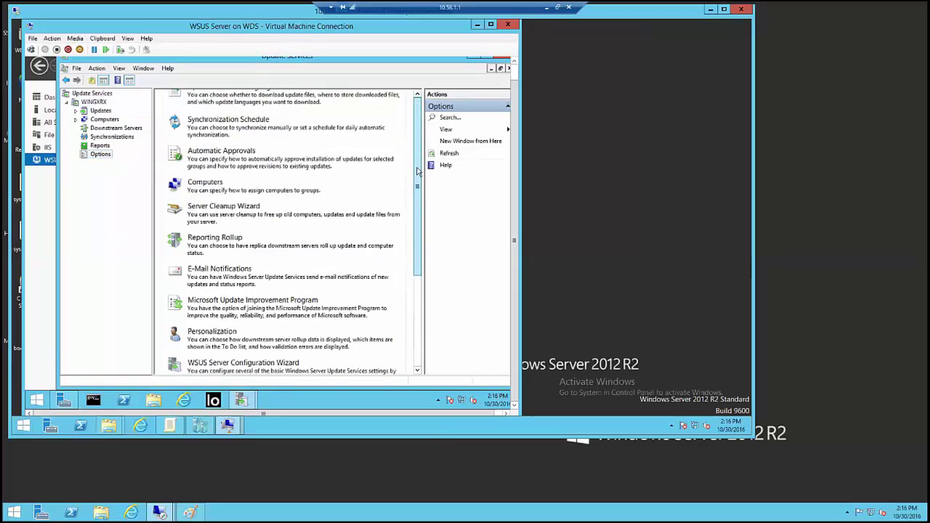
pyautogui.scroll(3, 418, 172)
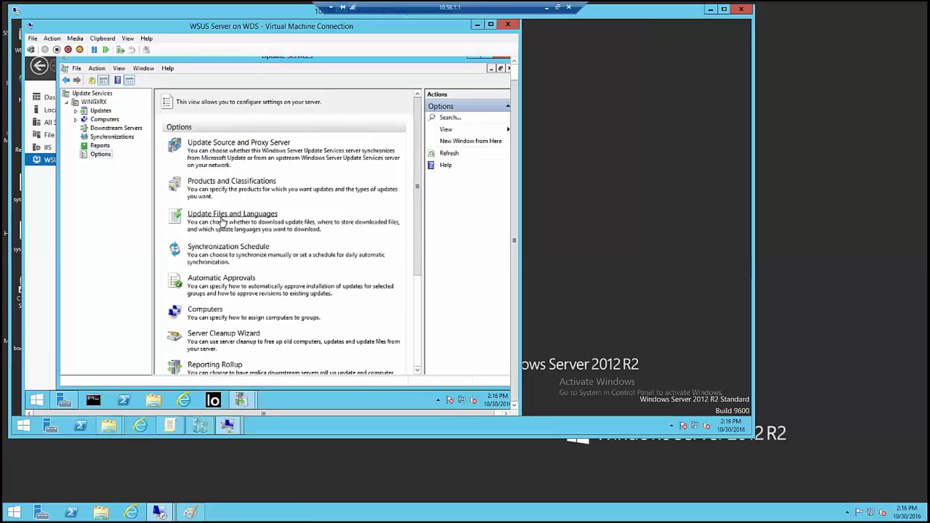
# - Enable the Default Automatic Approval Rule, check its definition and the advanced approval options, and apply the automatic approval settings
pyautogui.click(221, 280)
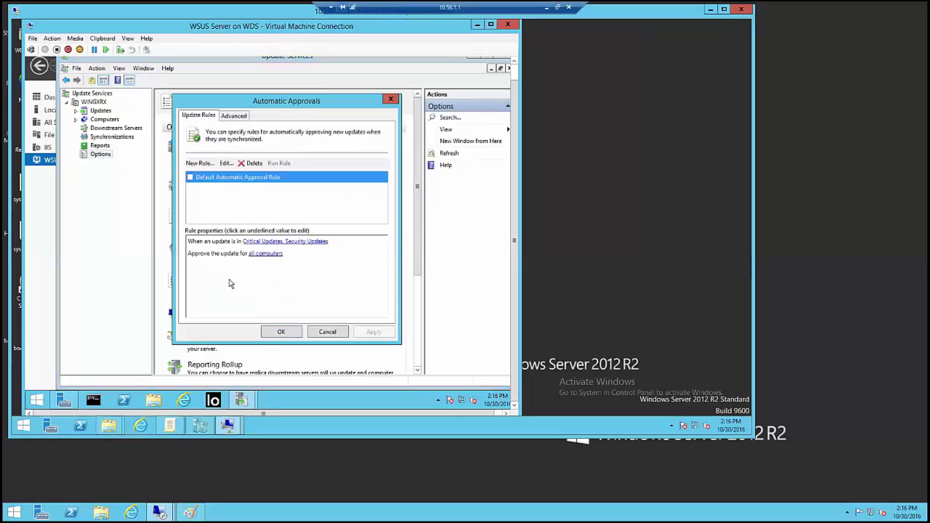
pyautogui.click(192, 178)
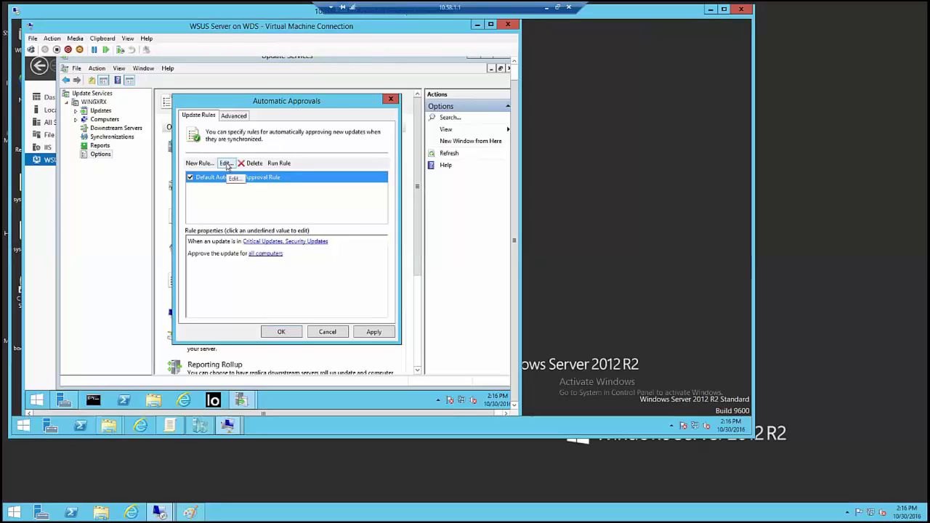
pyautogui.click(226, 163)
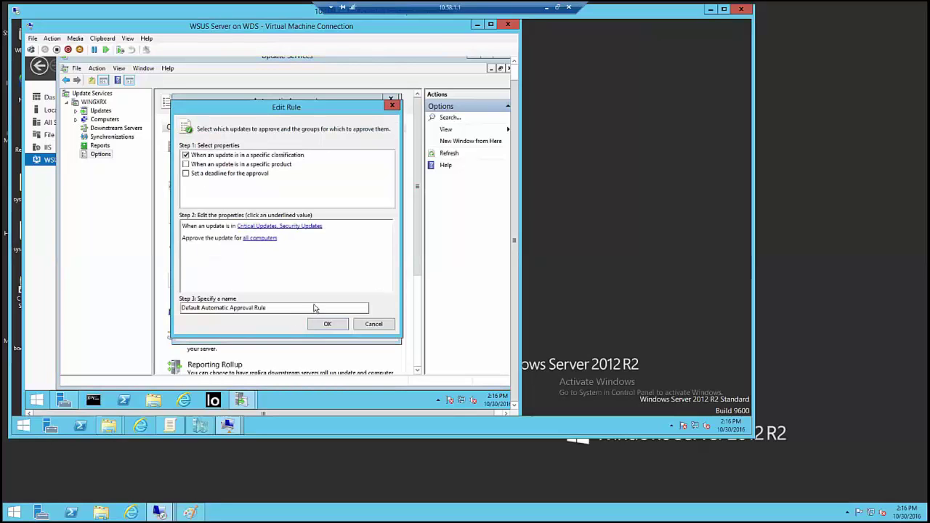
pyautogui.click(318, 329)
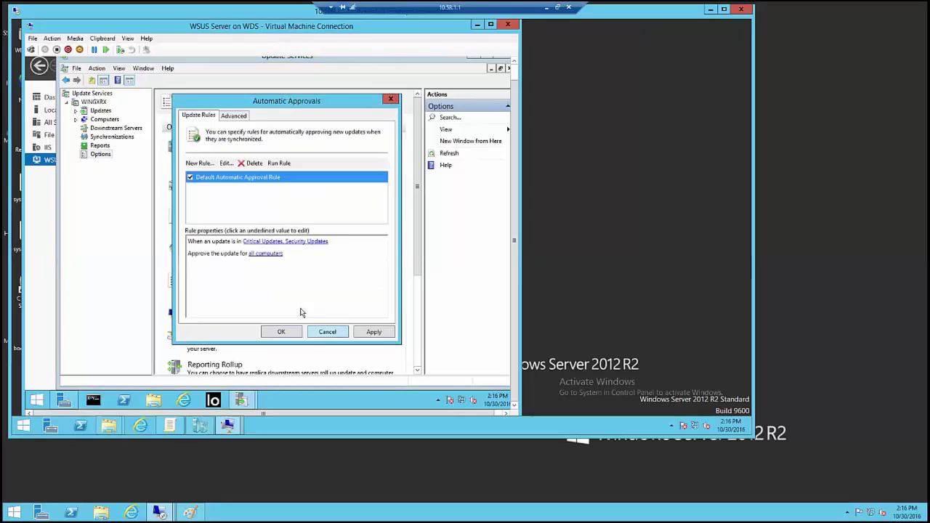
pyautogui.click(234, 118)
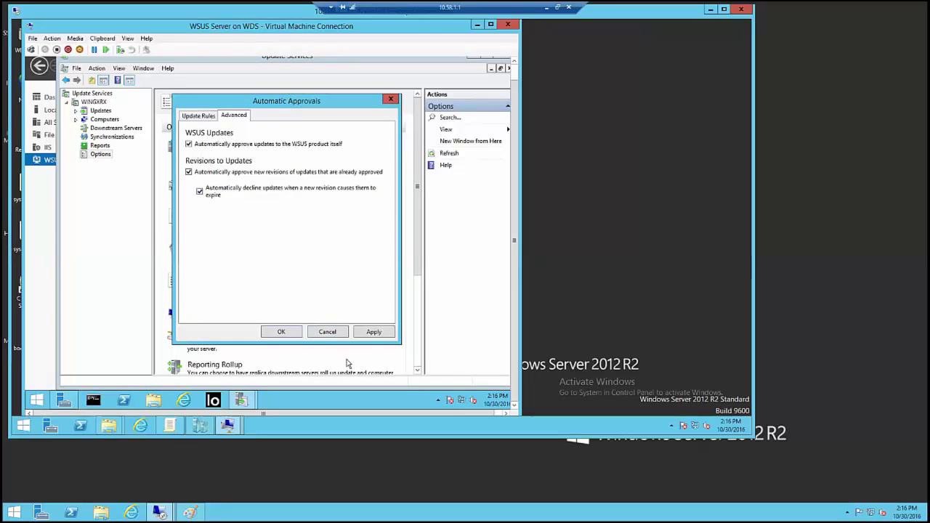
pyautogui.click(372, 332)
pyautogui.click(281, 332)
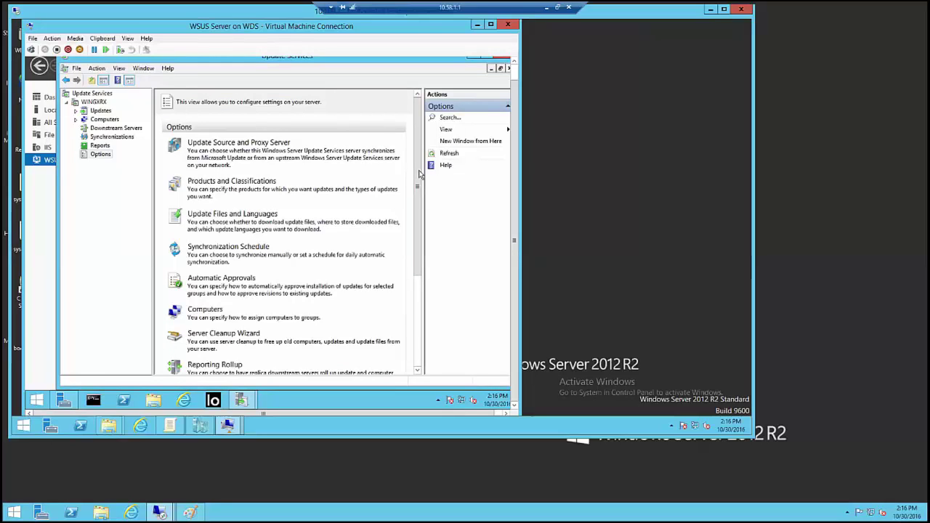
# - Check the WSUS server overview and recheck the update rules in Automatic Approvals, closing them without changes
pyautogui.moveTo(419, 163); pyautogui.dragTo(418, 272)
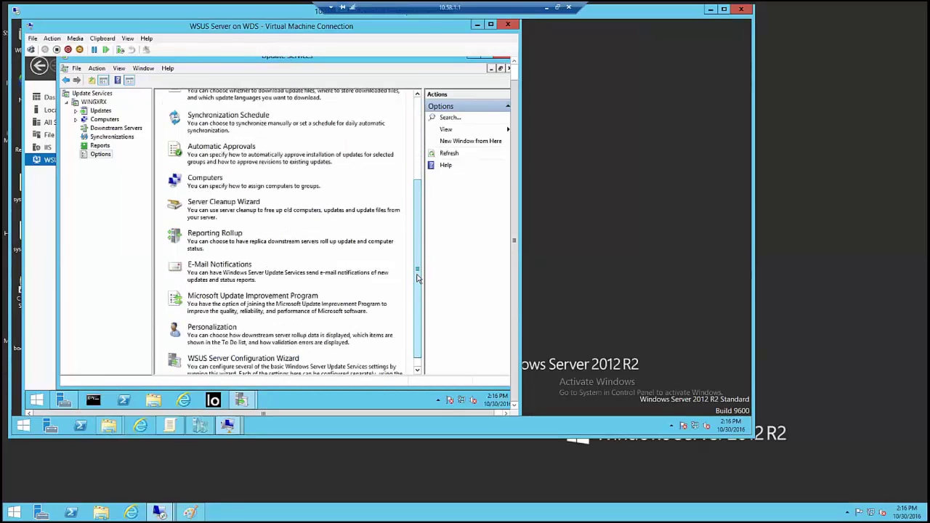
pyautogui.click(93, 103)
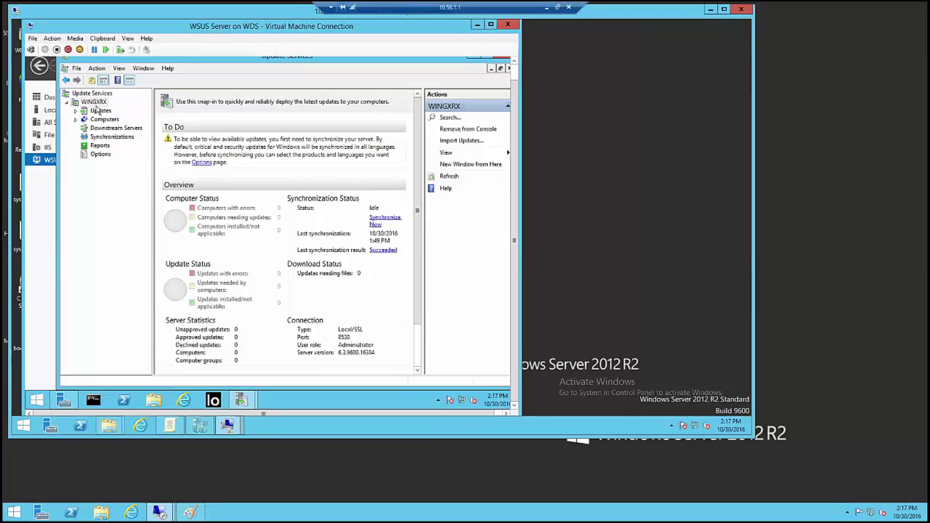
pyautogui.click(100, 154)
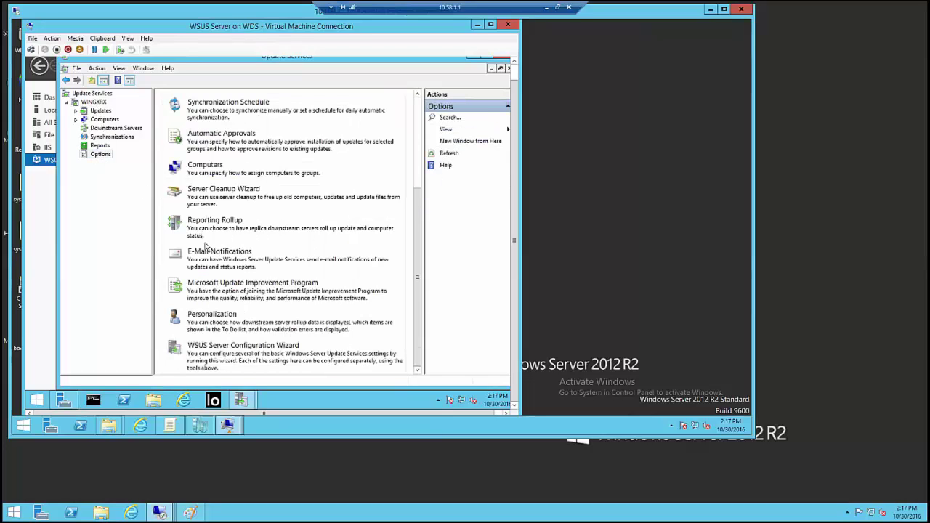
pyautogui.click(218, 134)
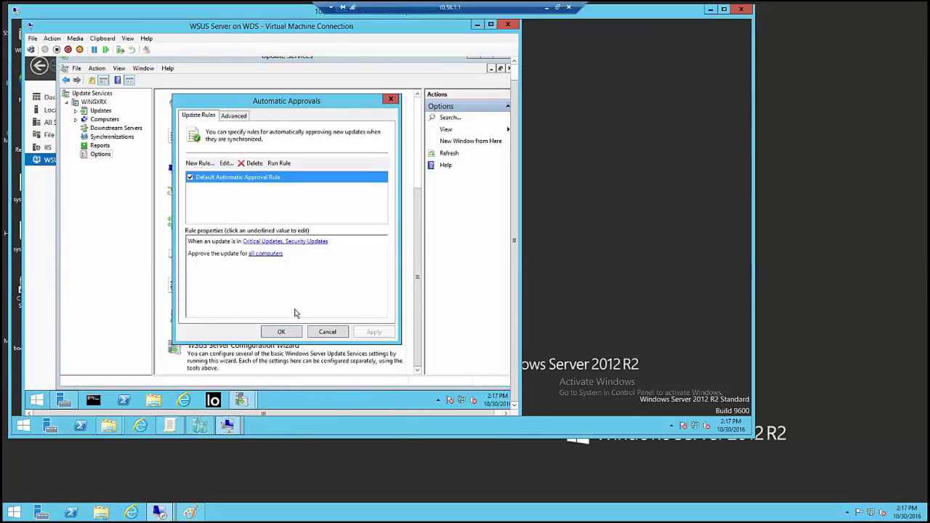
pyautogui.click(317, 331)
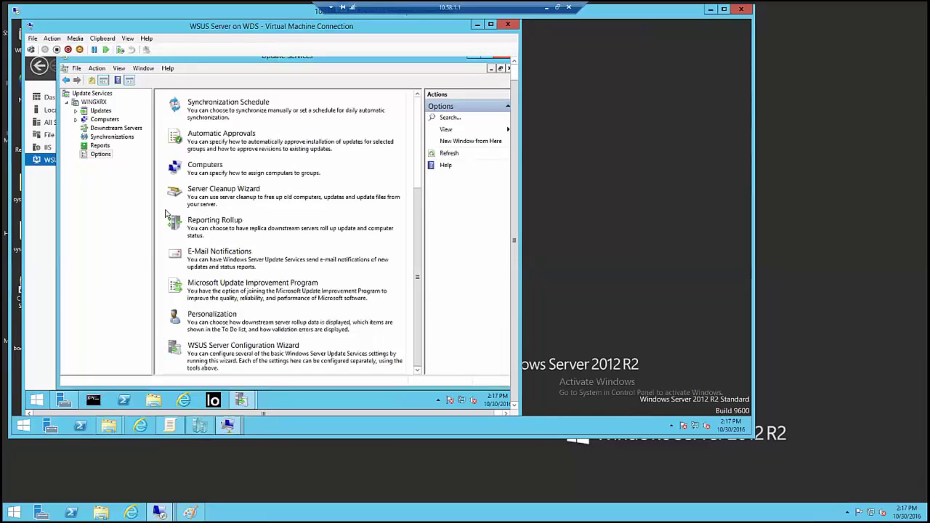
# - Start a synchronization from the WSUS server overview and widen the overview pane to follow the synchronization status
pyautogui.click(86, 104)
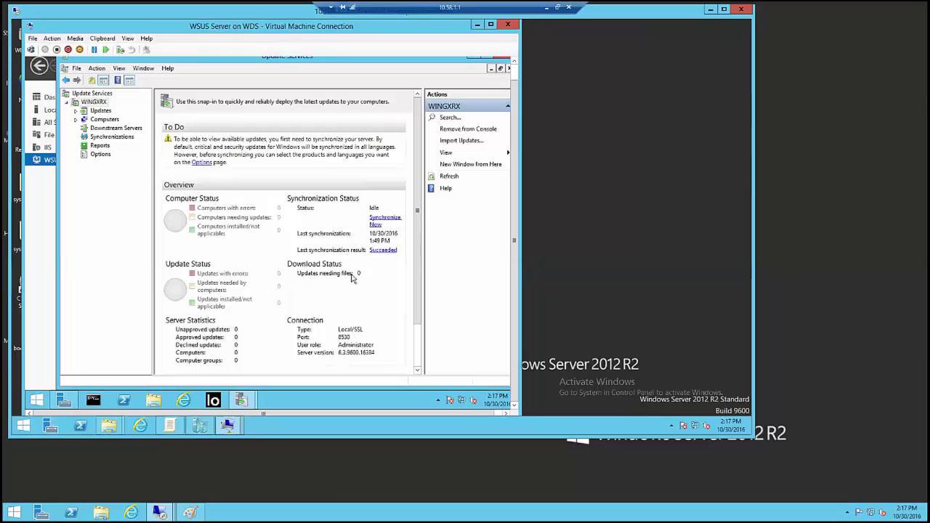
pyautogui.click(381, 221)
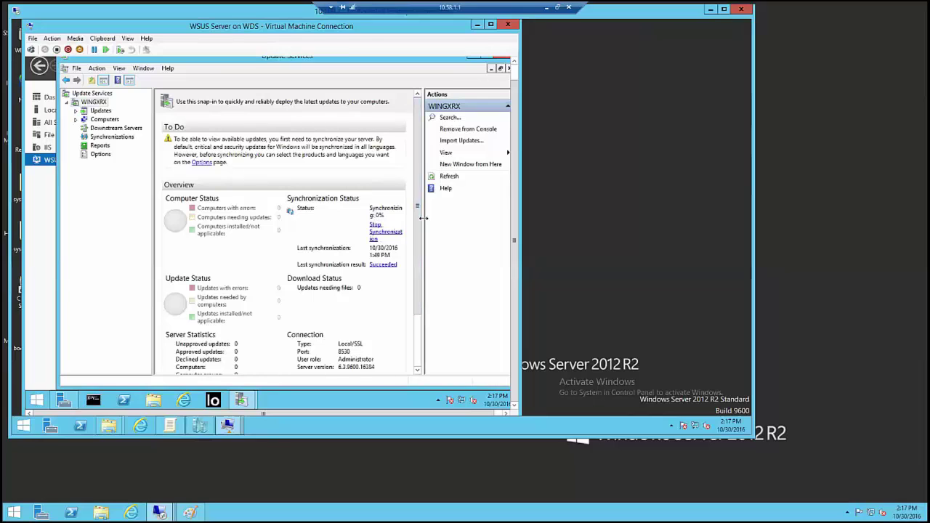
pyautogui.moveTo(460, 220); pyautogui.dragTo(480, 228)
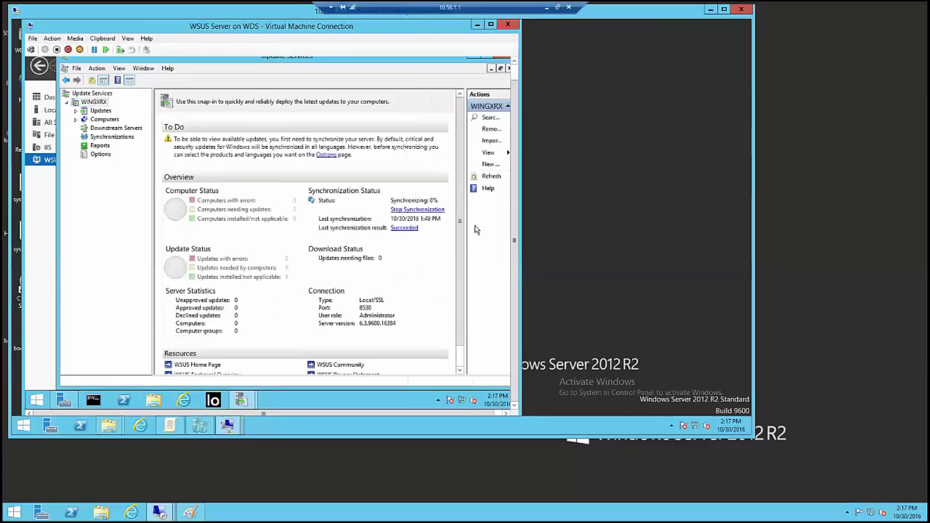
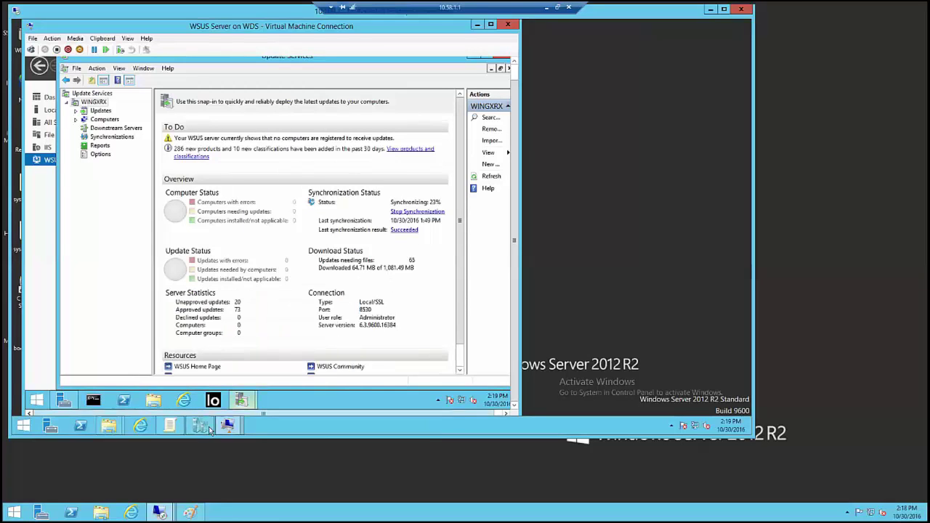
pyautogui.moveTo(211, 429)
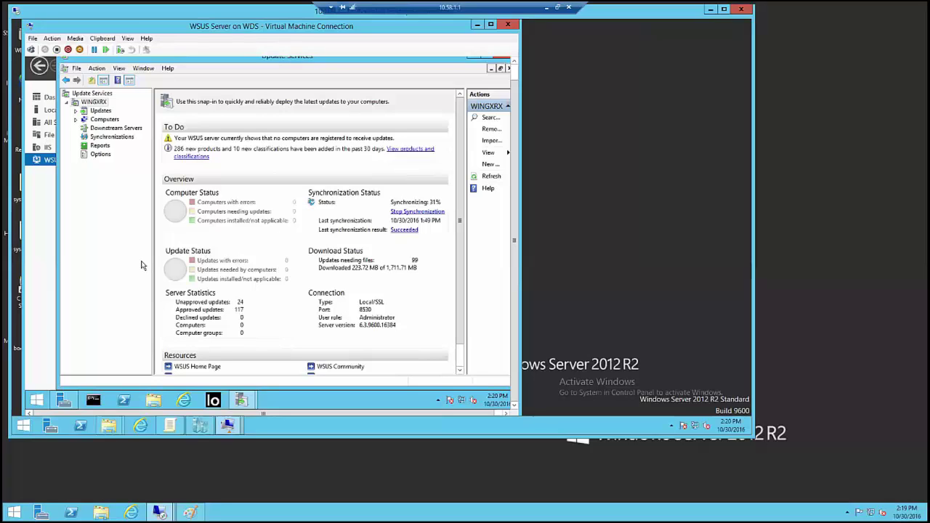
# - Open the Local Group Policy Editor on the WSUS Server virtual machine by running gpedit.msc
pyautogui.rightClick(40, 400)
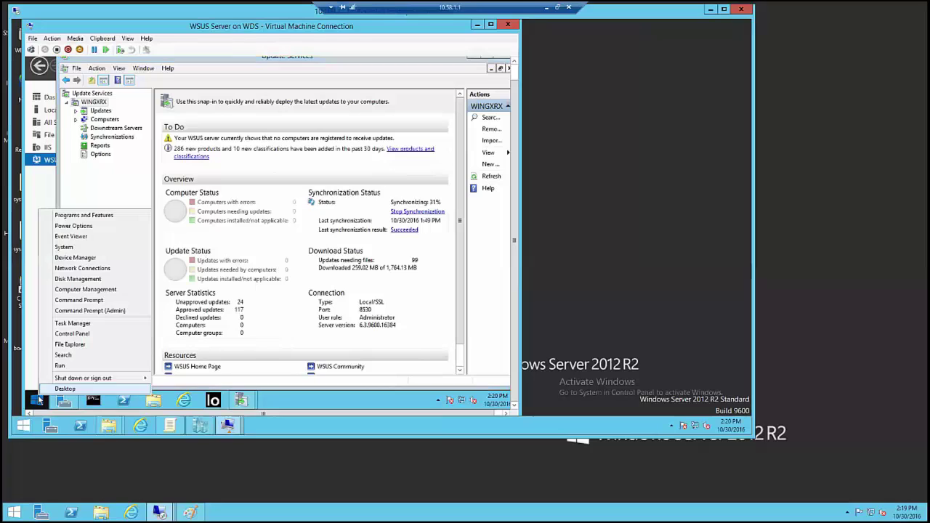
pyautogui.click(74, 365)
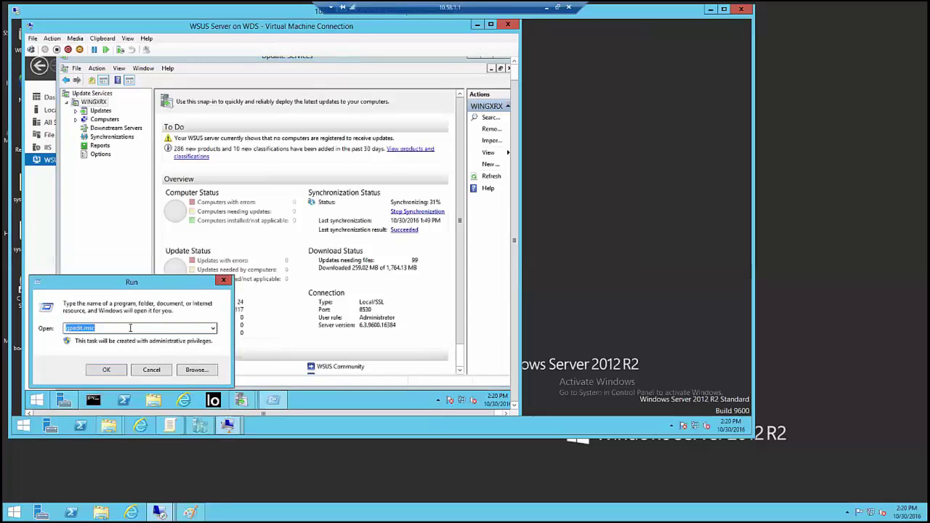
pyautogui.click(132, 328)
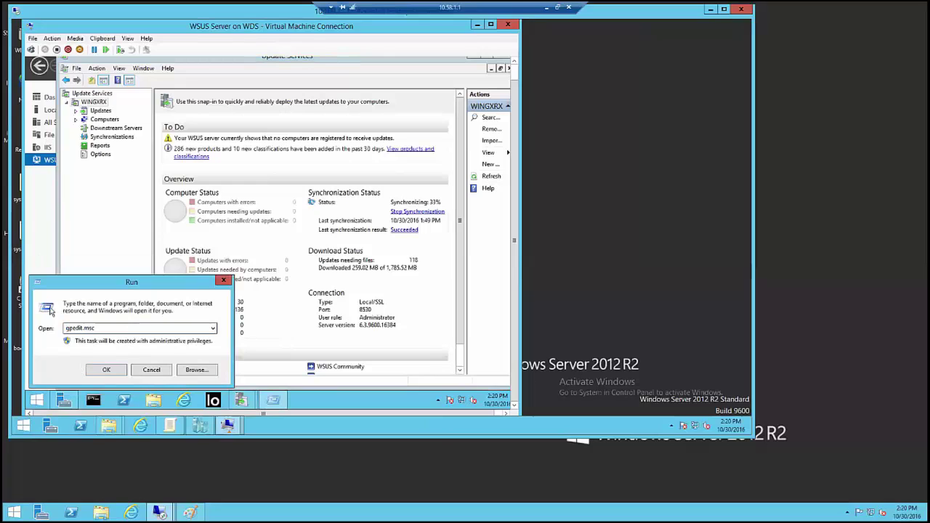
pyautogui.click(116, 370)
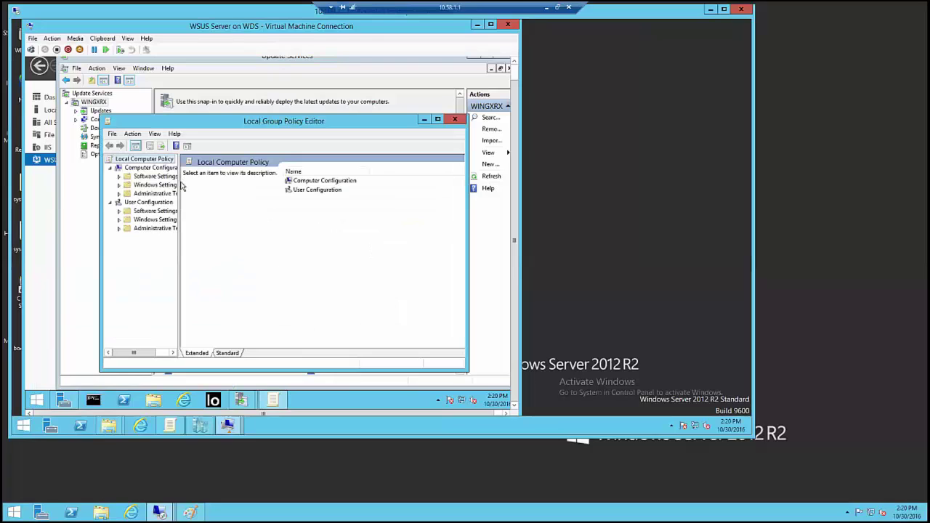
# - Open the Background Intelligent Transfer Service (BITS) policies under Computer Configuration, Administrative Templates, Network, and maximize the editor
pyautogui.moveTo(190, 185); pyautogui.dragTo(207, 192)
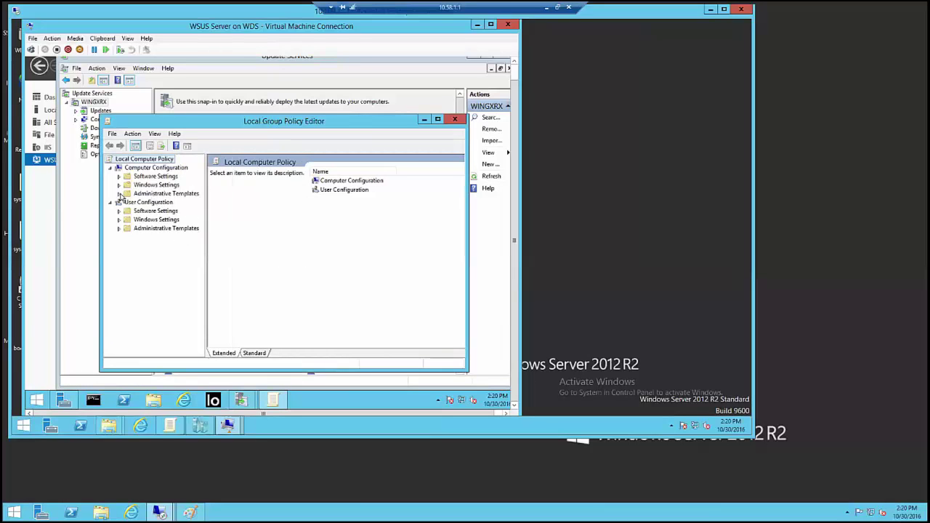
pyautogui.click(120, 194)
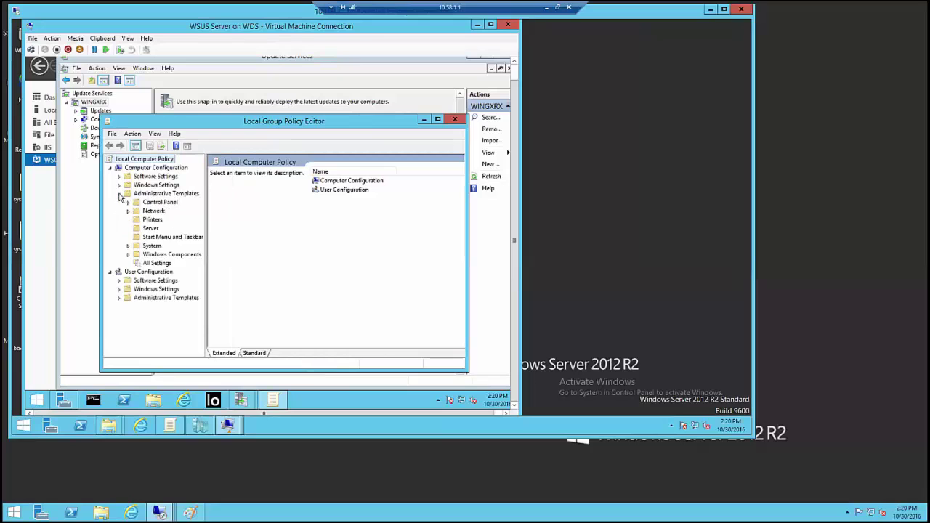
pyautogui.click(153, 212)
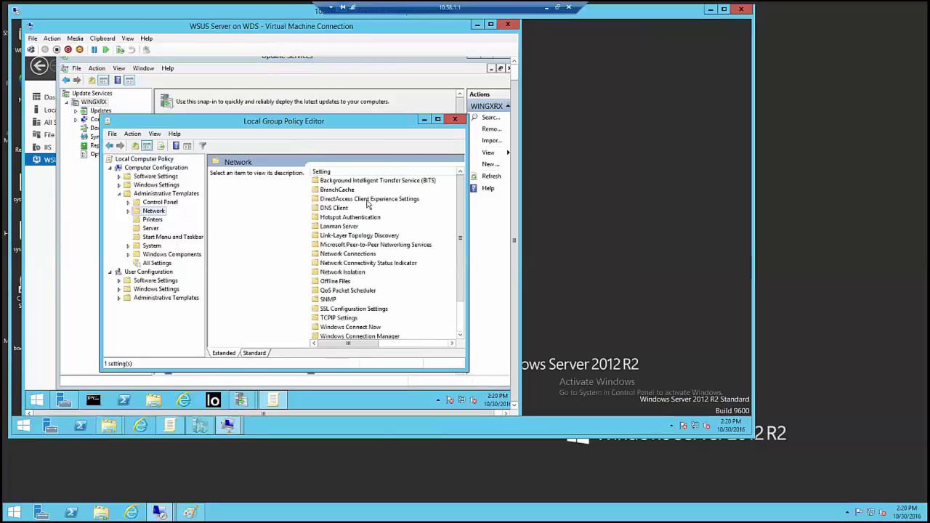
pyautogui.click(379, 181)
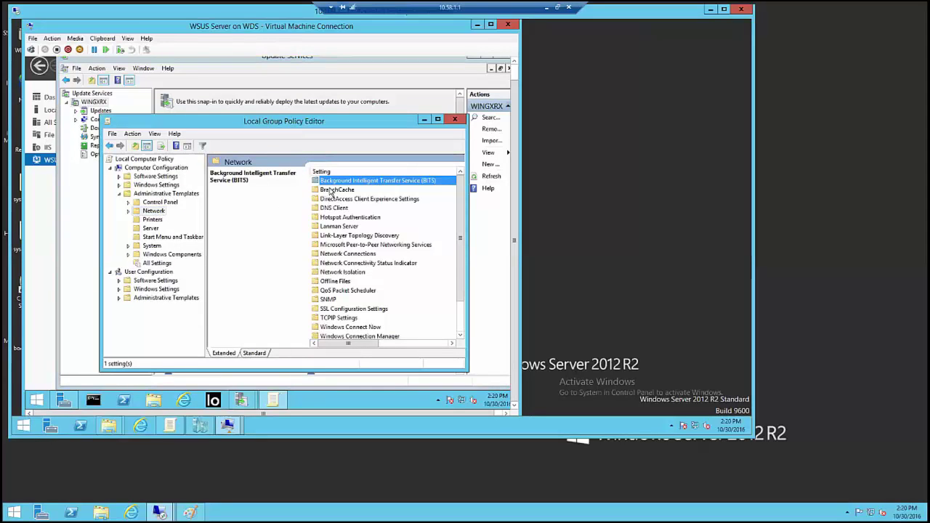
pyautogui.doubleClick(411, 184)
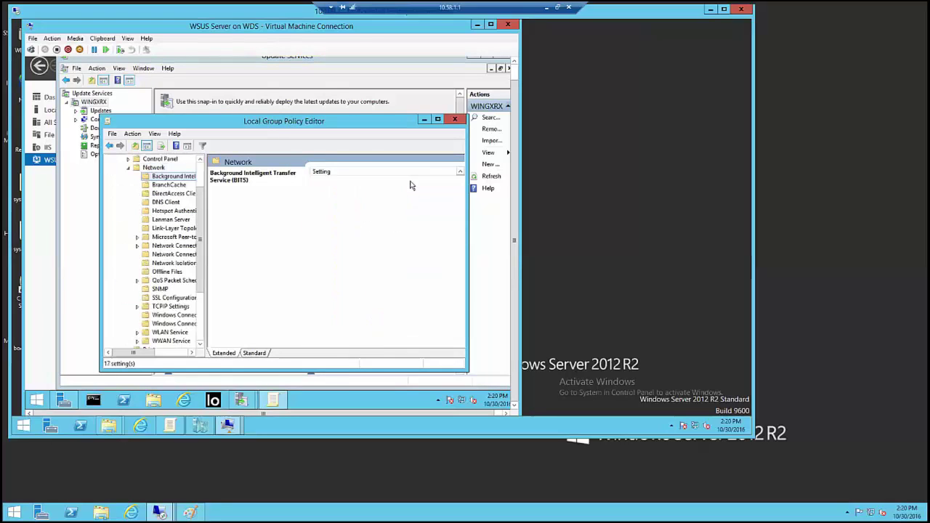
pyautogui.click(438, 120)
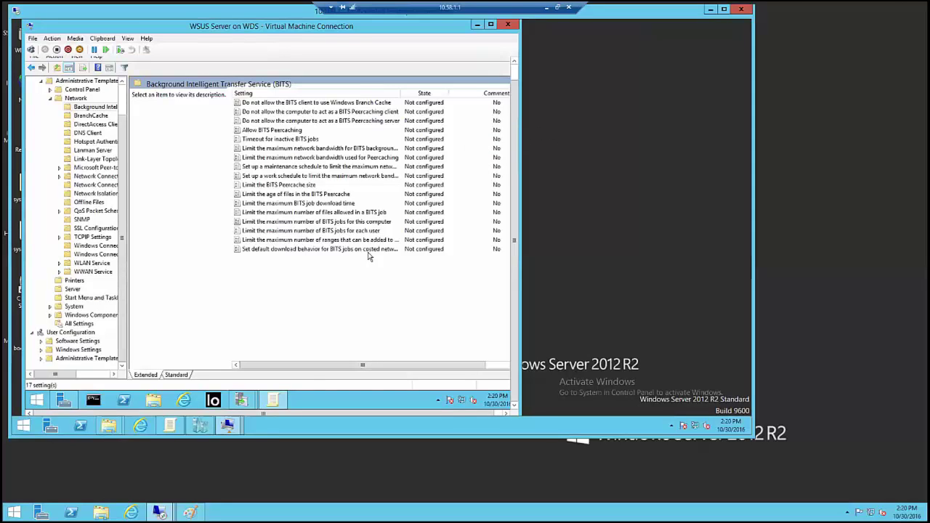
pyautogui.moveTo(300, 367); pyautogui.dragTo(261, 367)
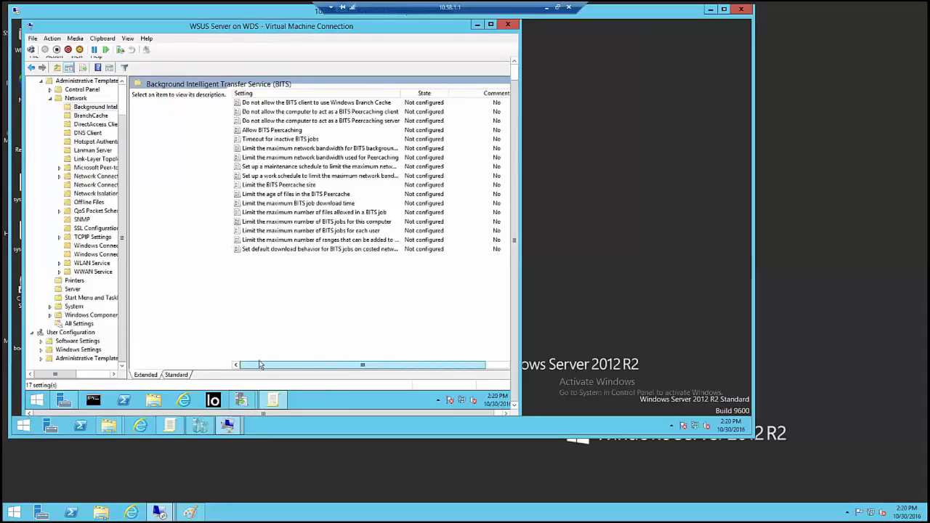
# - Review the BITS policies for Windows Branch Cache use, maximum files per job and acting as a Peercaching client, without changing them
pyautogui.click(296, 104)
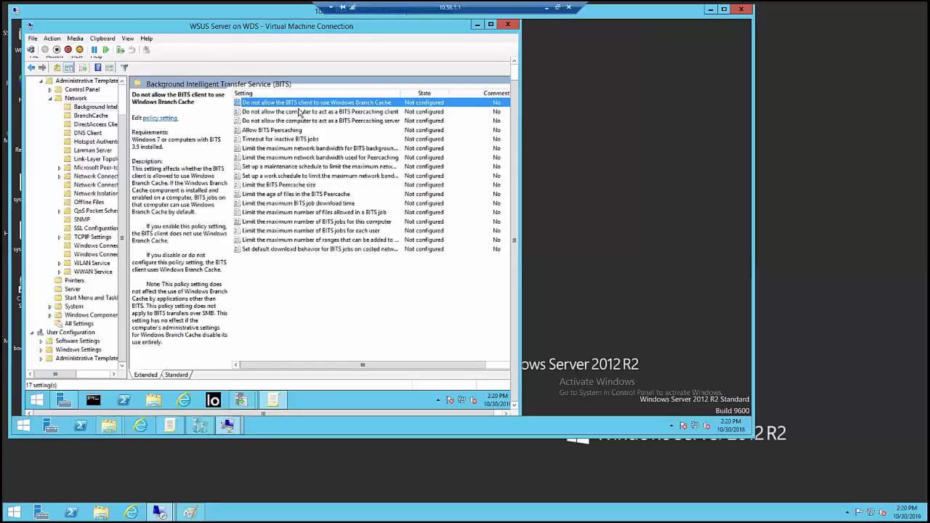
pyautogui.doubleClick(366, 105)
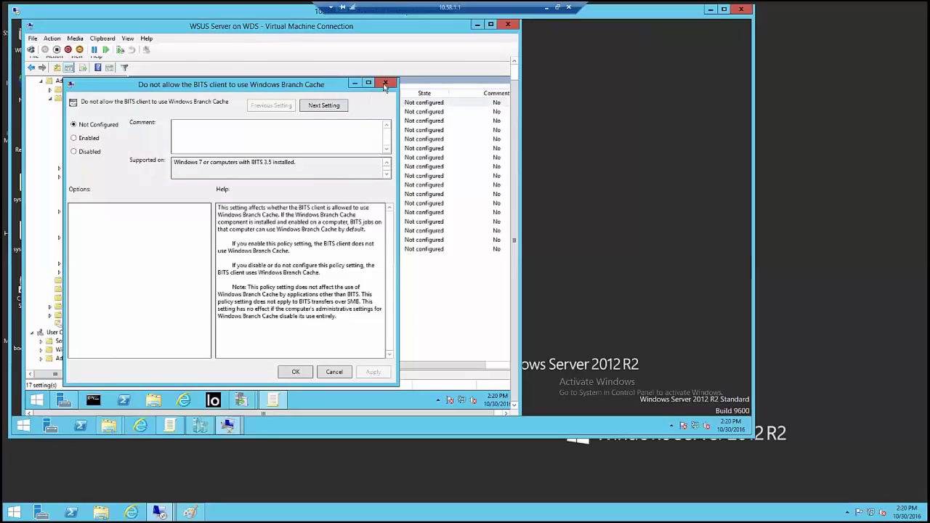
pyautogui.click(386, 82)
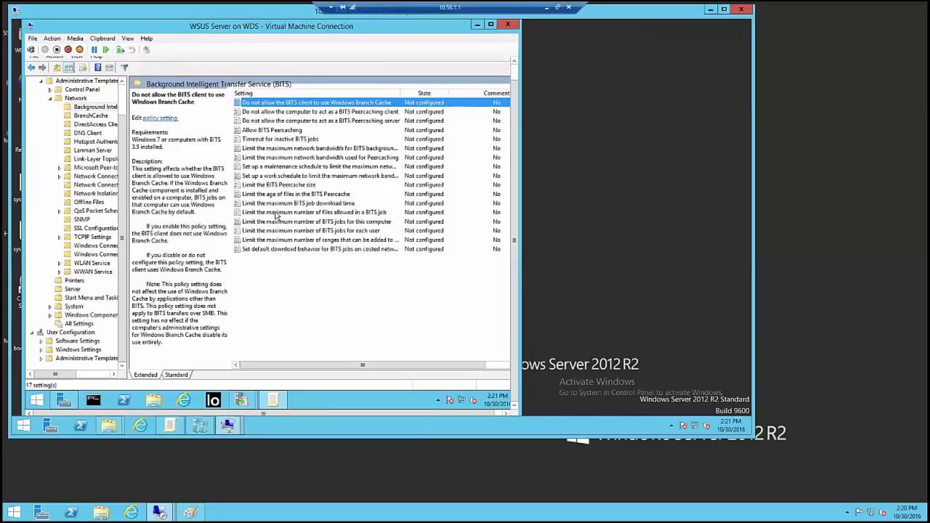
pyautogui.click(276, 214)
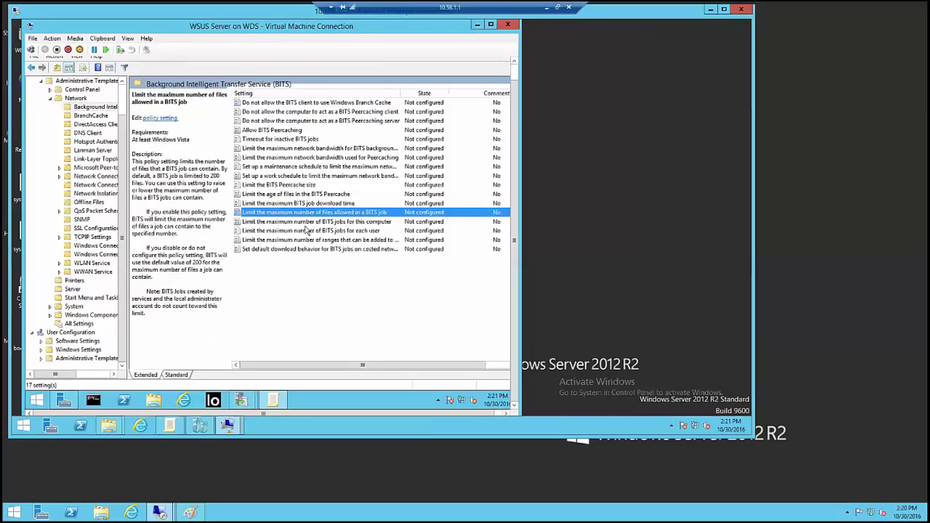
pyautogui.click(295, 112)
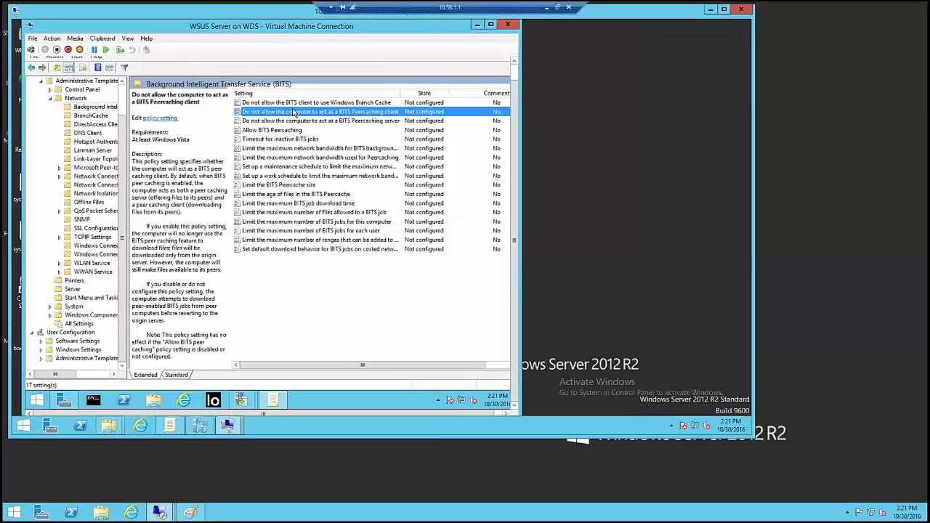
pyautogui.doubleClick(294, 113)
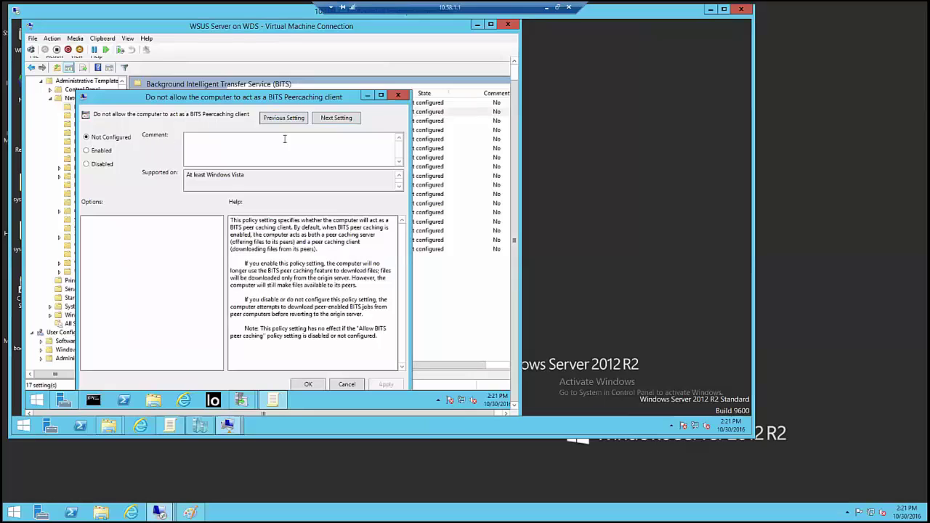
pyautogui.click(106, 153)
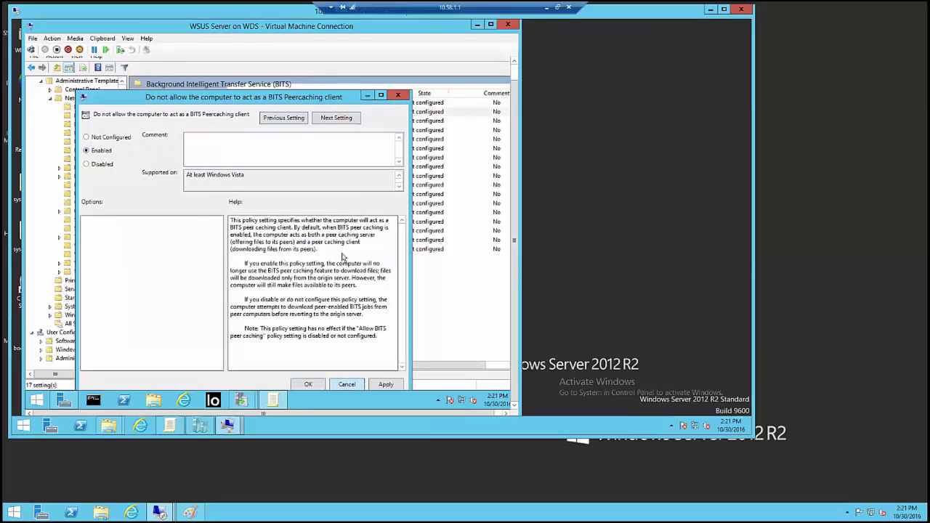
pyautogui.press('Escape')
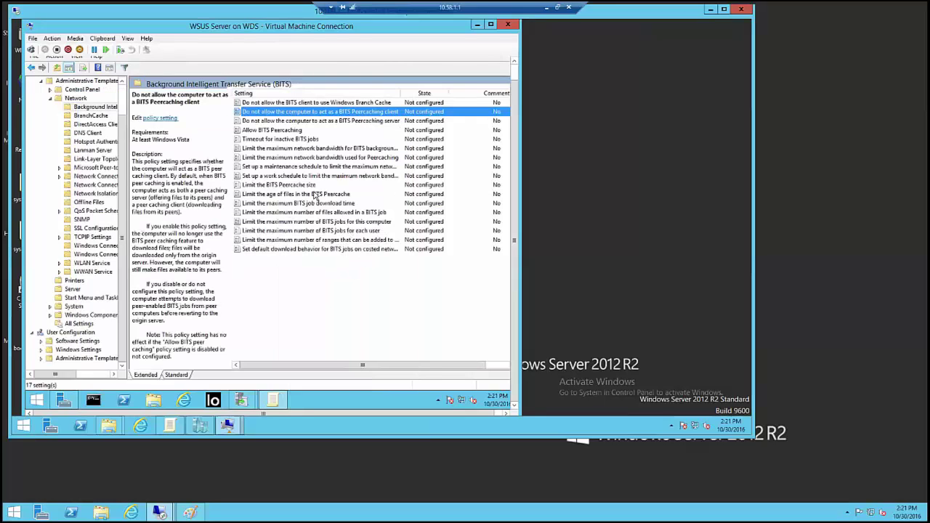
# - Enable the policy limiting the maximum network bandwidth for BITS background transfers and set the end of its limited hours to 11 PM
pyautogui.click(274, 131)
pyautogui.click(274, 140)
pyautogui.click(275, 148)
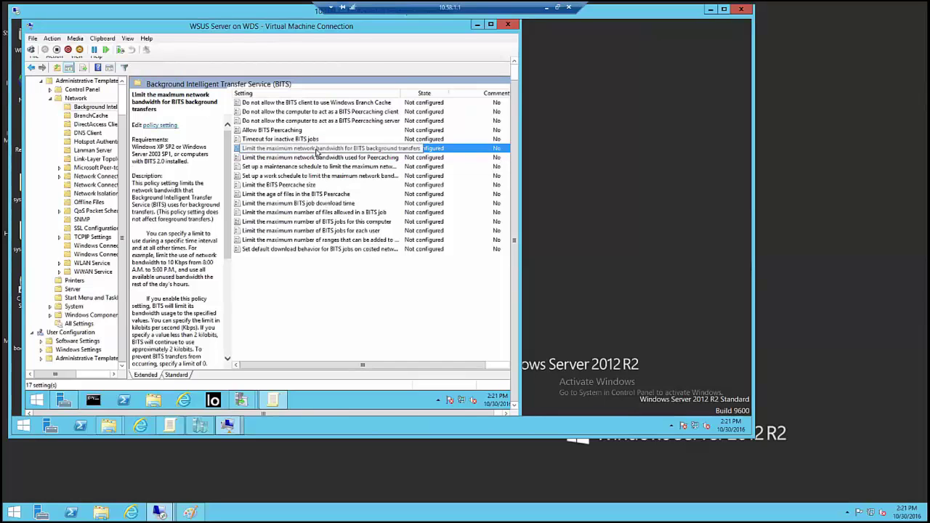
pyautogui.doubleClick(317, 151)
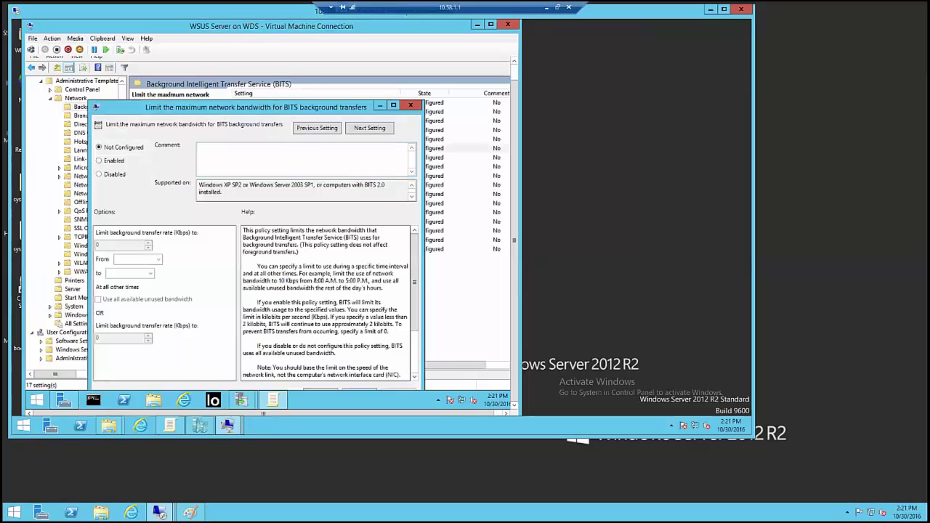
pyautogui.moveTo(276, 110); pyautogui.dragTo(287, 90)
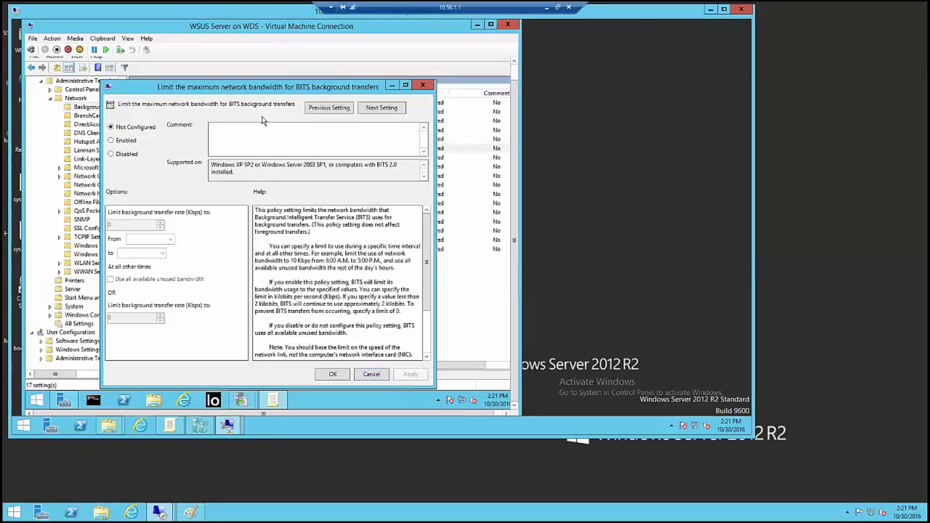
pyautogui.click(134, 146)
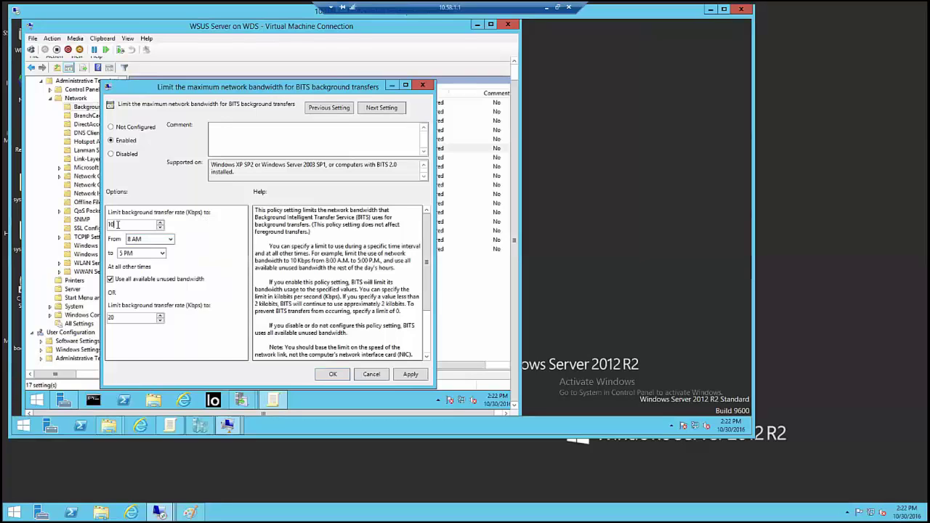
pyautogui.moveTo(122, 224); pyautogui.dragTo(98, 225)
pyautogui.click(138, 254)
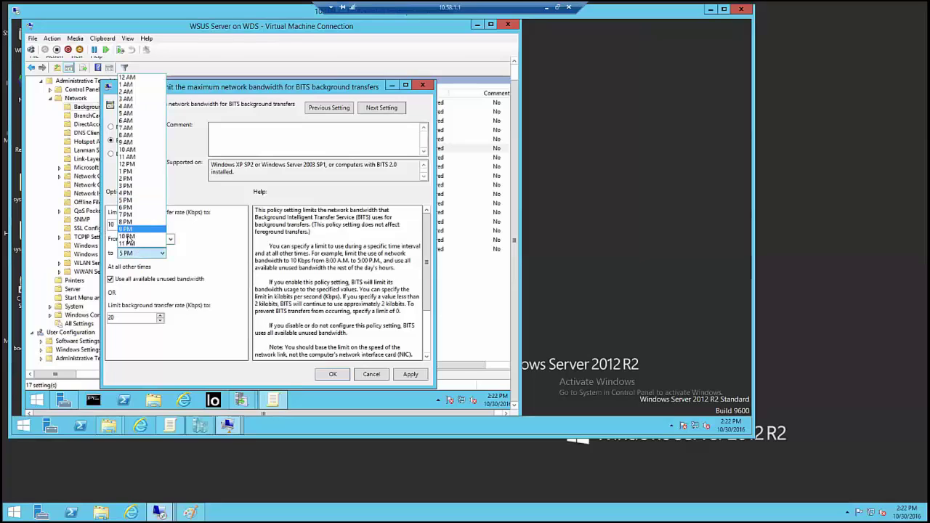
pyautogui.click(131, 244)
pyautogui.click(138, 253)
pyautogui.click(188, 263)
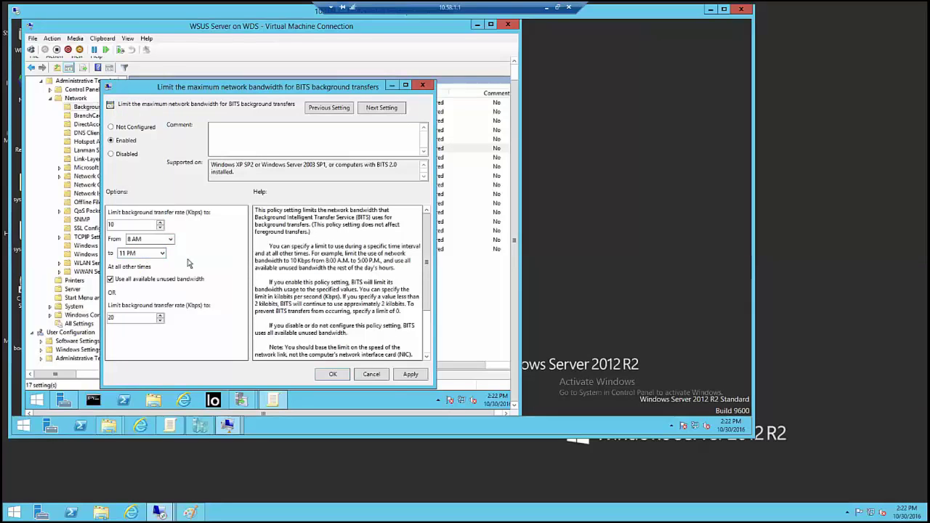
# - Set the limited-hours transfer rate to 10000 Kbps and the rate at all other times to 50000 Kbps, and apply the policy
pyautogui.doubleClick(126, 225)
pyautogui.write('1')
pyautogui.click(132, 320)
pyautogui.doubleClick(106, 319)
pyautogui.write('50000')
pyautogui.click(410, 375)
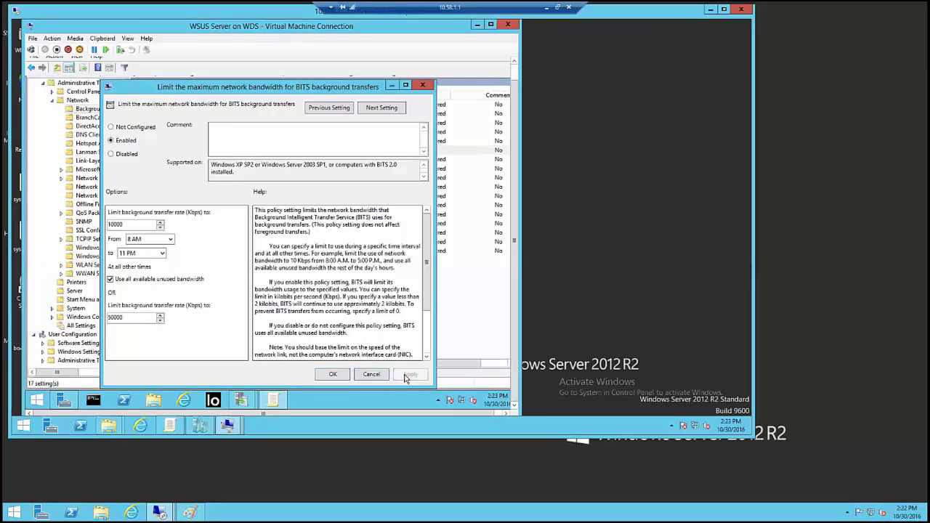
pyautogui.click(331, 375)
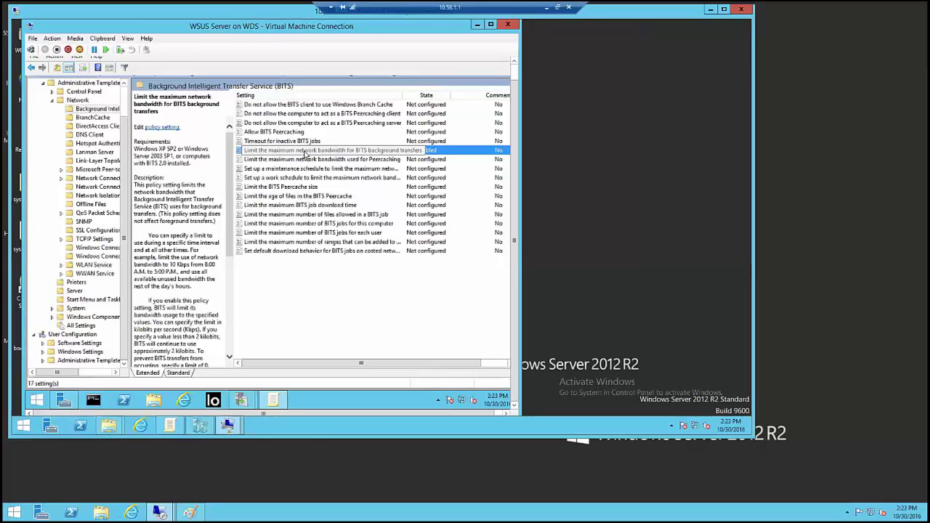
# - Reopen the BITS background transfer bandwidth policy and review its configured rates and hours
pyautogui.doubleClick(305, 151)
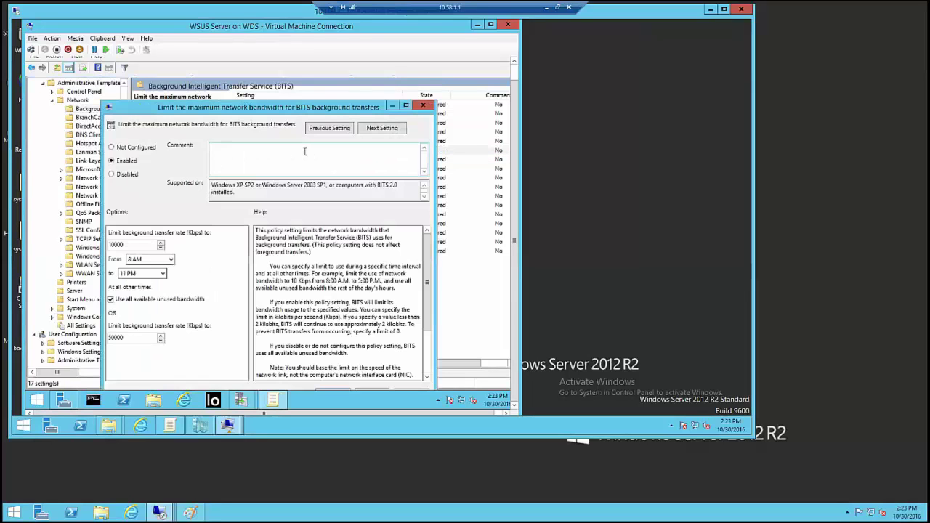
pyautogui.click(137, 260)
pyautogui.click(133, 274)
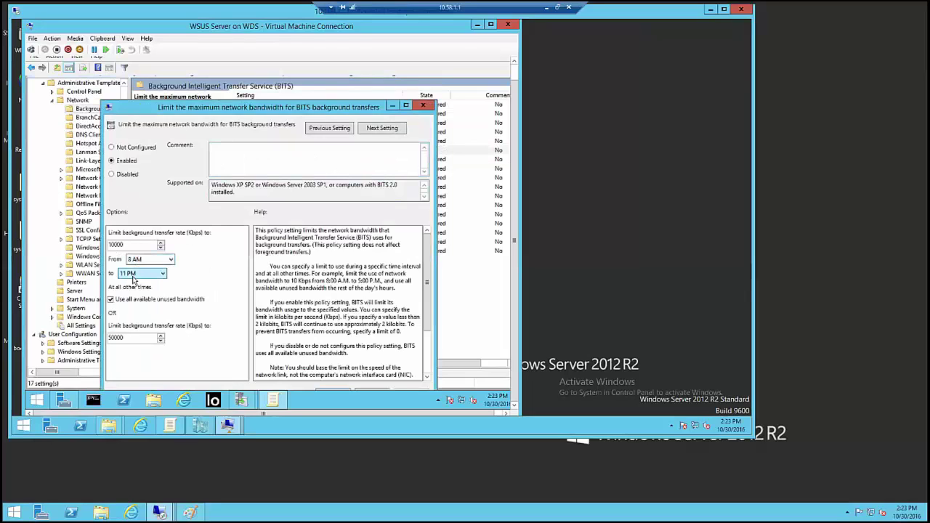
pyautogui.click(129, 245)
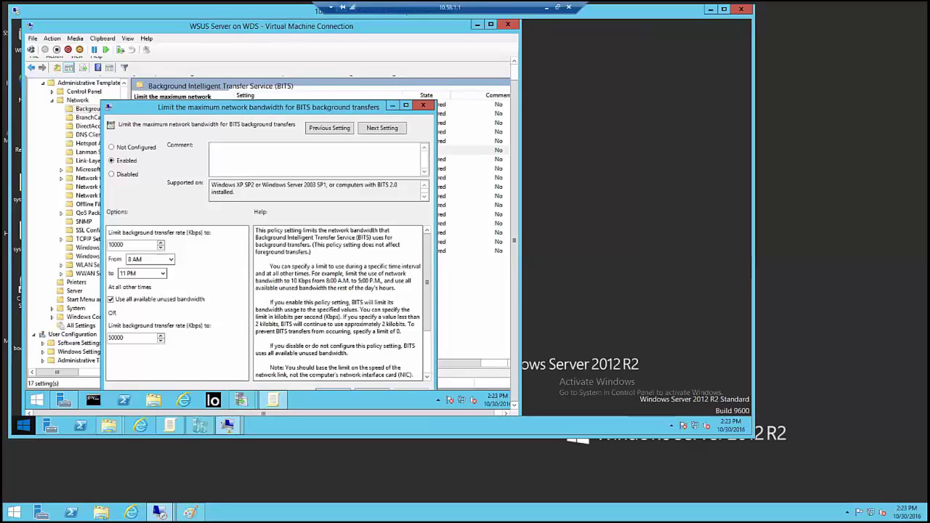
# - Switch to the browser and read through the WSUS Server High Bandwidth Utilization article, covering the bandwidth graph and the policy solution
pyautogui.hotkey('alt', 'Tab')
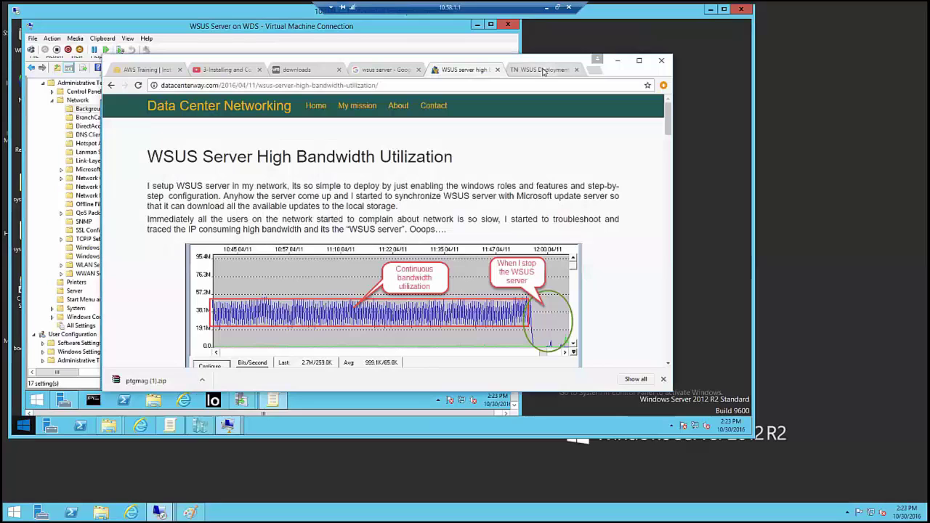
pyautogui.click(639, 61)
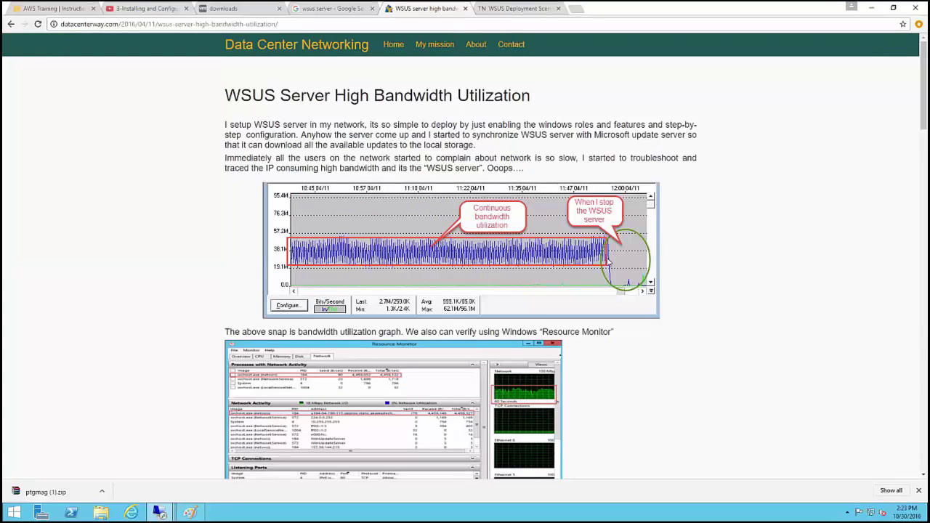
pyautogui.scroll(-1, 723, 260)
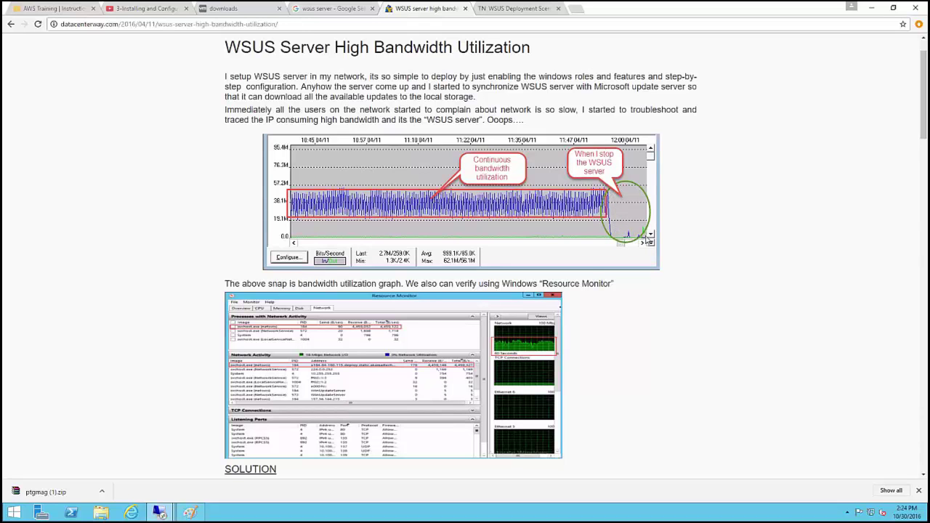
pyautogui.scroll(-10, 585, 276)
pyautogui.scroll(-10, 585, 276)
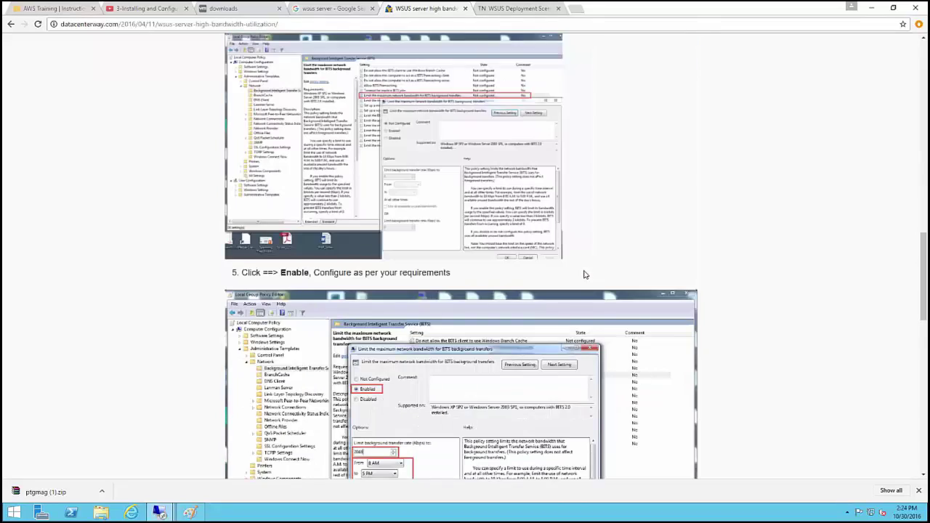
pyautogui.scroll(-5, 506, 274)
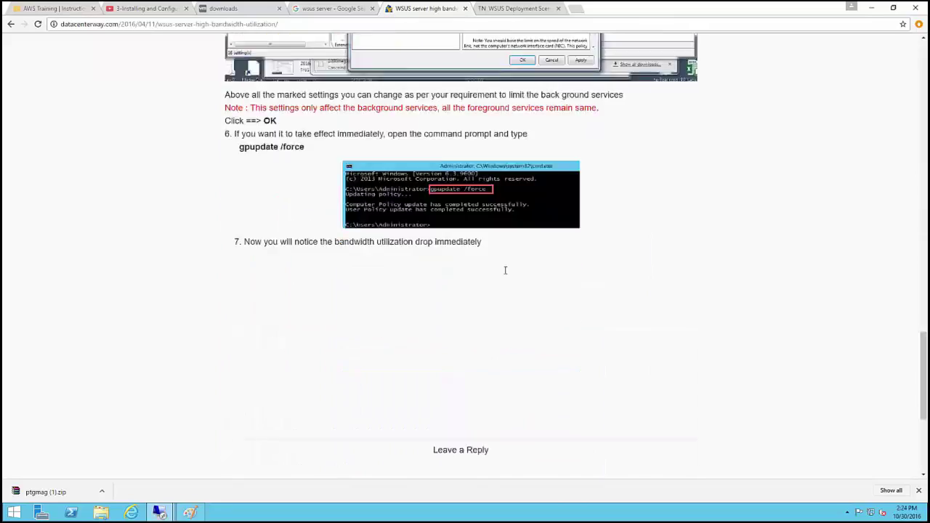
pyautogui.scroll(10, 504, 266)
pyautogui.scroll(10, 496, 259)
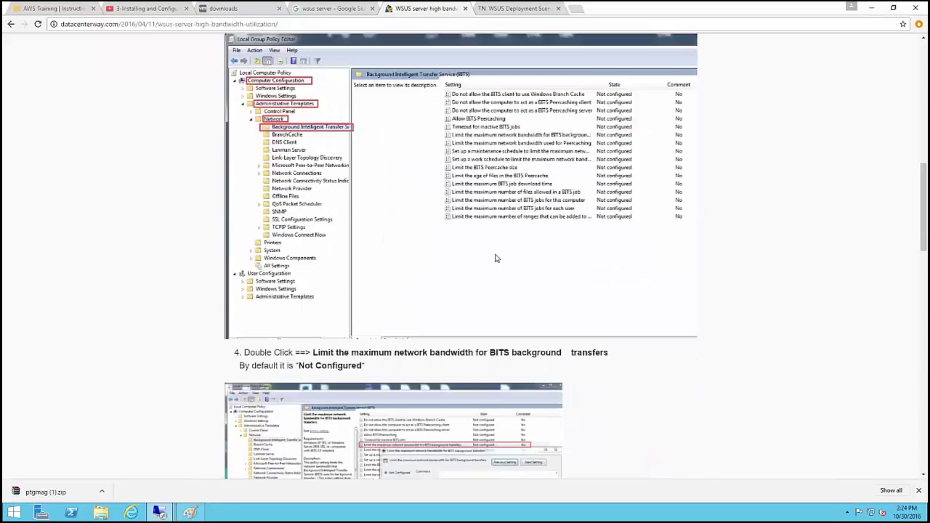
pyautogui.scroll(-15, 491, 256)
pyautogui.scroll(-5, 485, 254)
pyautogui.scroll(15, 483, 252)
pyautogui.scroll(10, 479, 247)
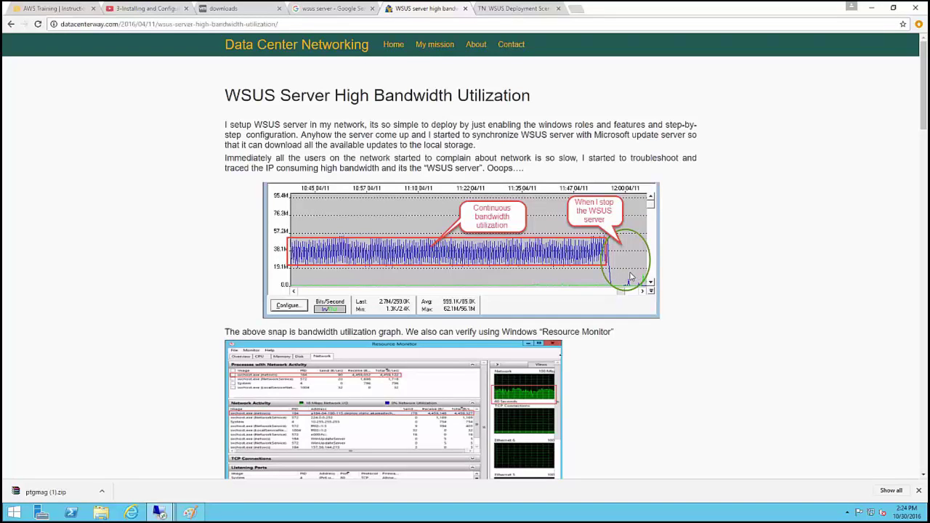
# - Return to the virtual machine, close the bandwidth policy without changes and minimize the Local Group Policy Editor
pyautogui.click(879, 10)
pyautogui.moveTo(345, 107); pyautogui.dragTo(363, 78)
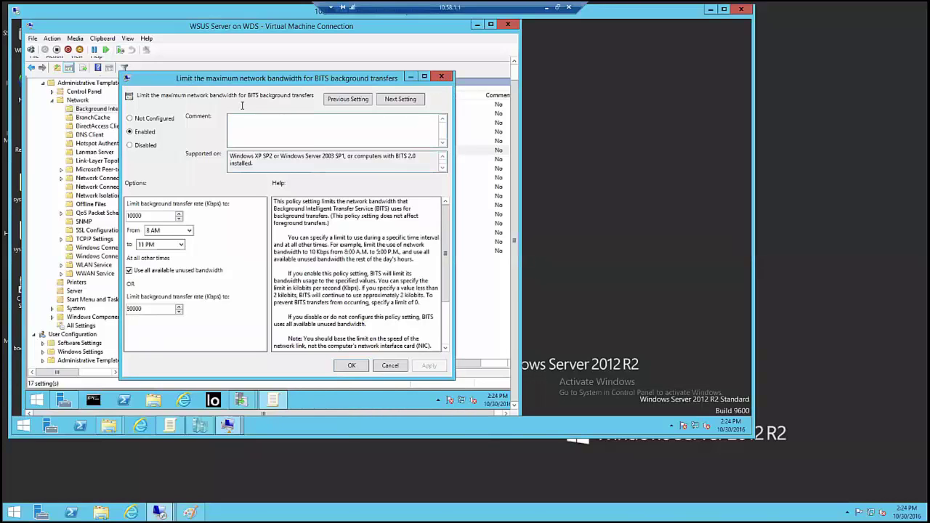
pyautogui.click(388, 367)
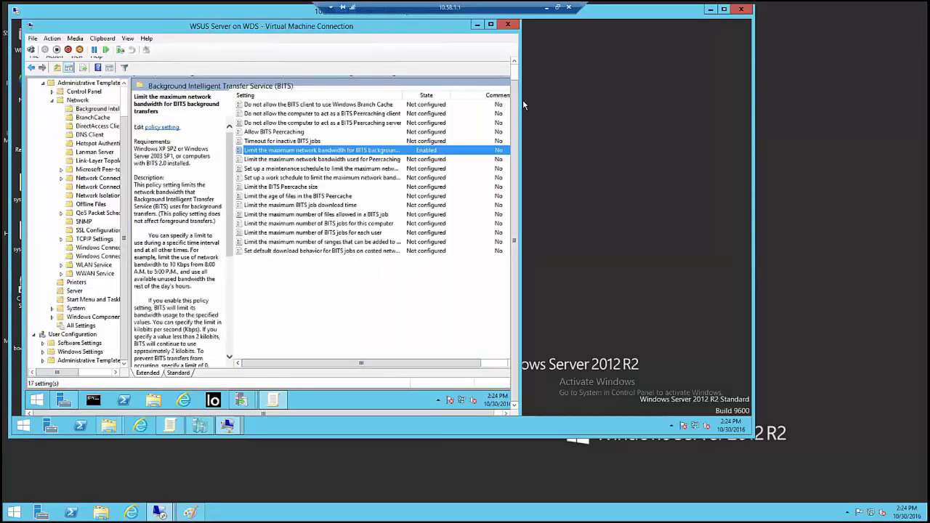
pyautogui.click(514, 79)
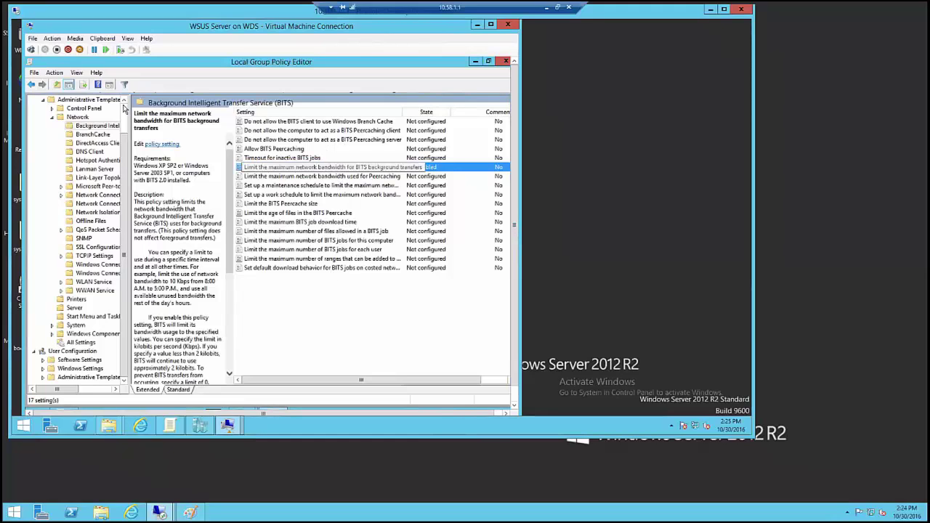
pyautogui.click(476, 61)
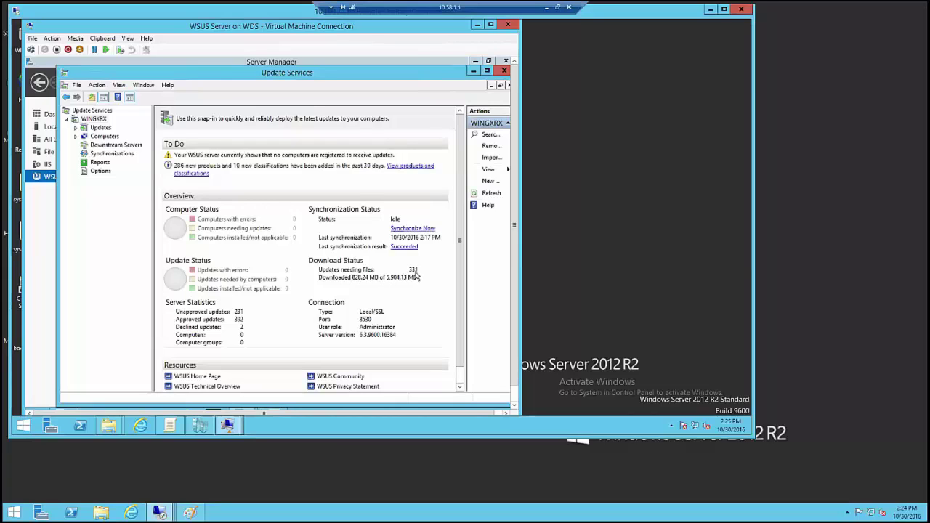
# - Check the download status in the WSUS overview, close that Update Services window and cancel the WSUS configuration wizard
pyautogui.moveTo(463, 241); pyautogui.dragTo(464, 215)
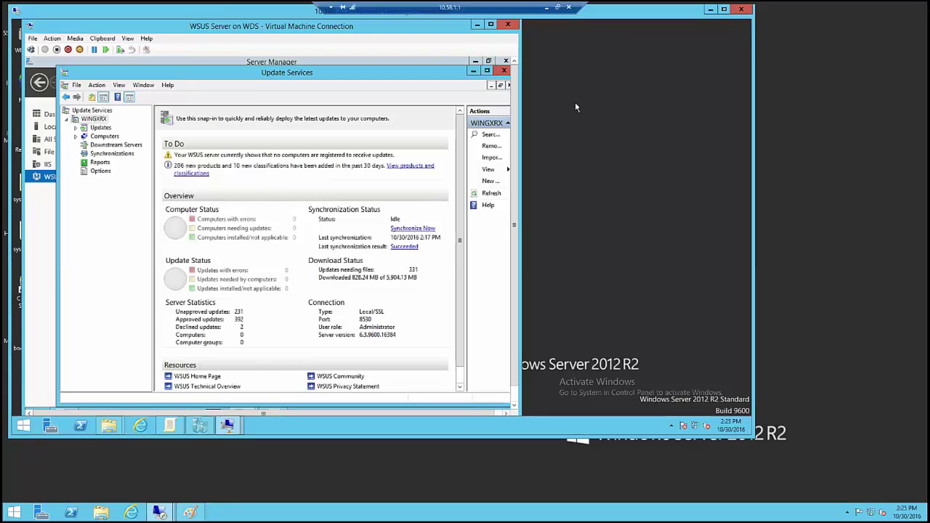
pyautogui.click(503, 71)
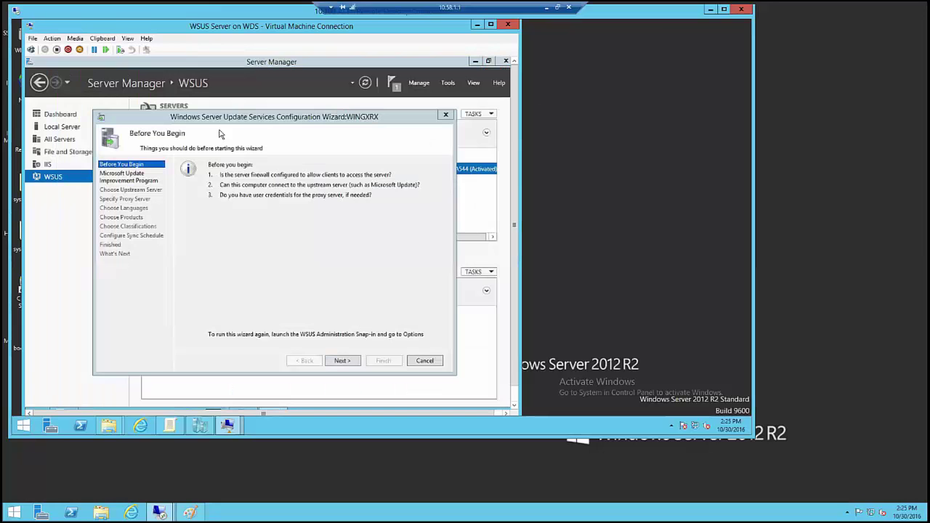
pyautogui.click(426, 360)
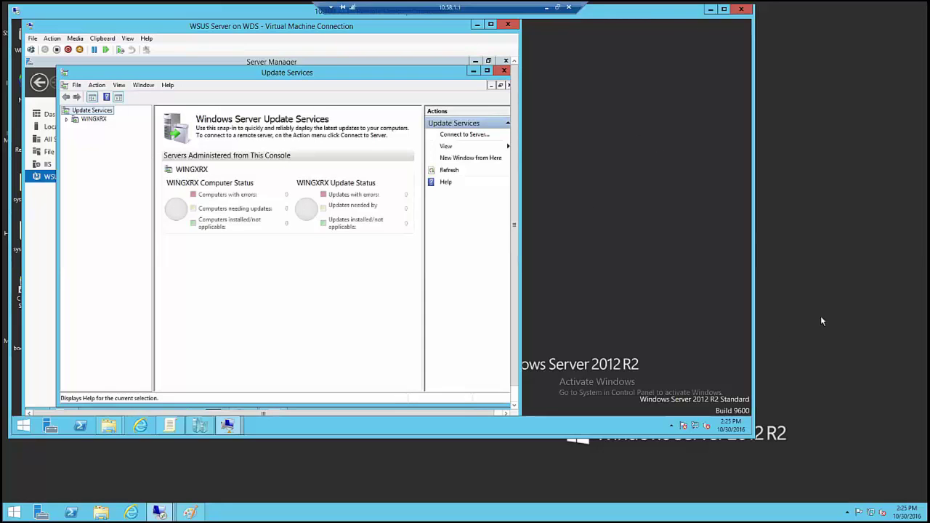
# - Switch to the 10.100.20.1 remote desktop session, show its Update Services overview and minimize the session holding the virtual machine
pyautogui.click(159, 512)
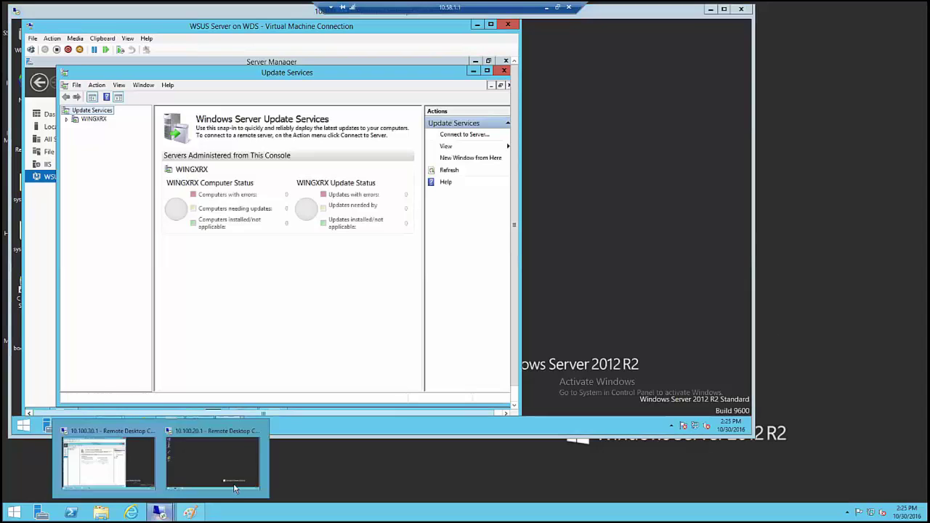
pyautogui.click(218, 466)
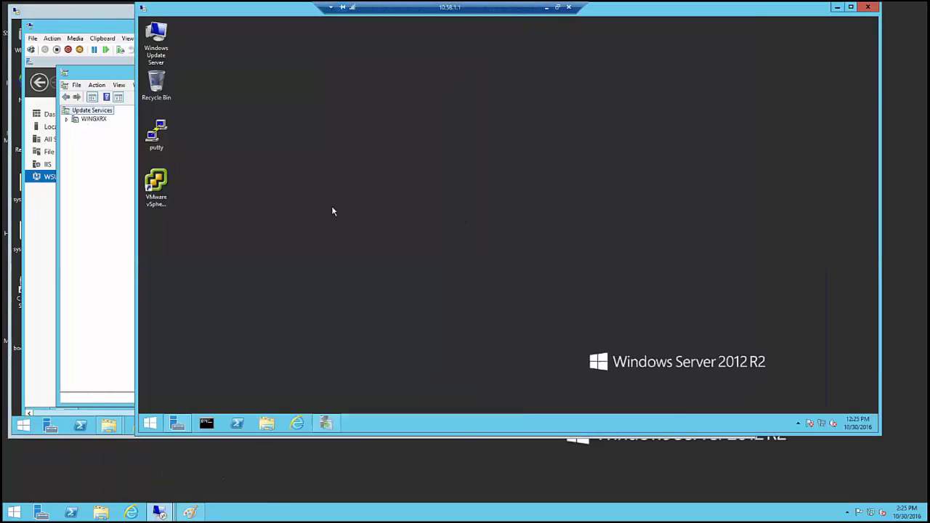
pyautogui.click(325, 423)
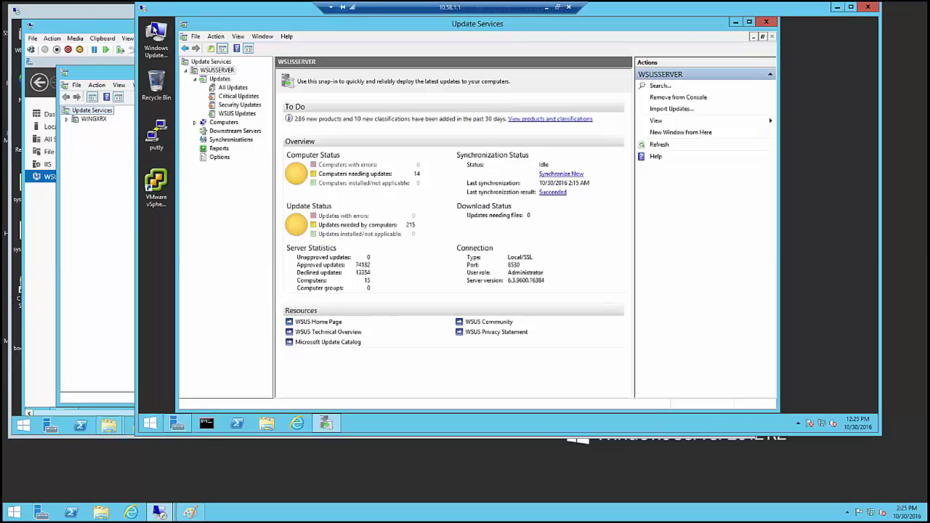
pyautogui.click(114, 14)
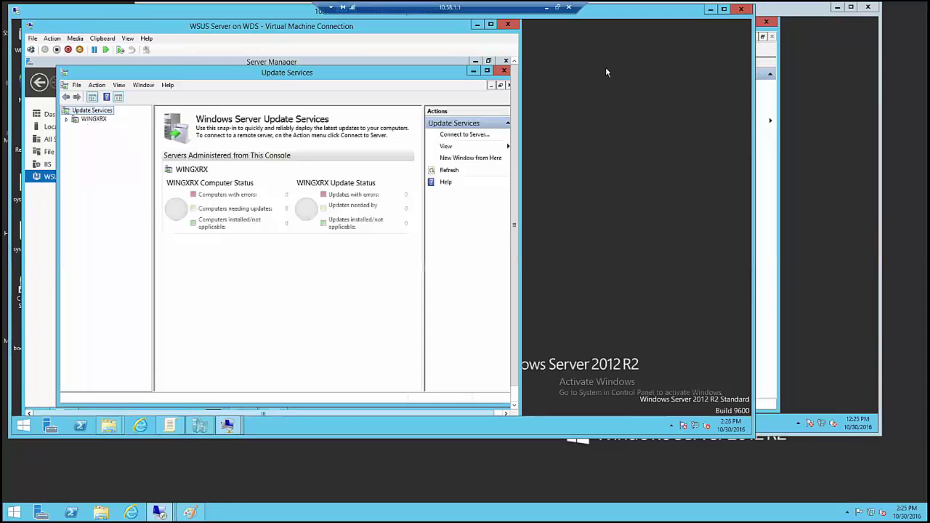
pyautogui.click(710, 10)
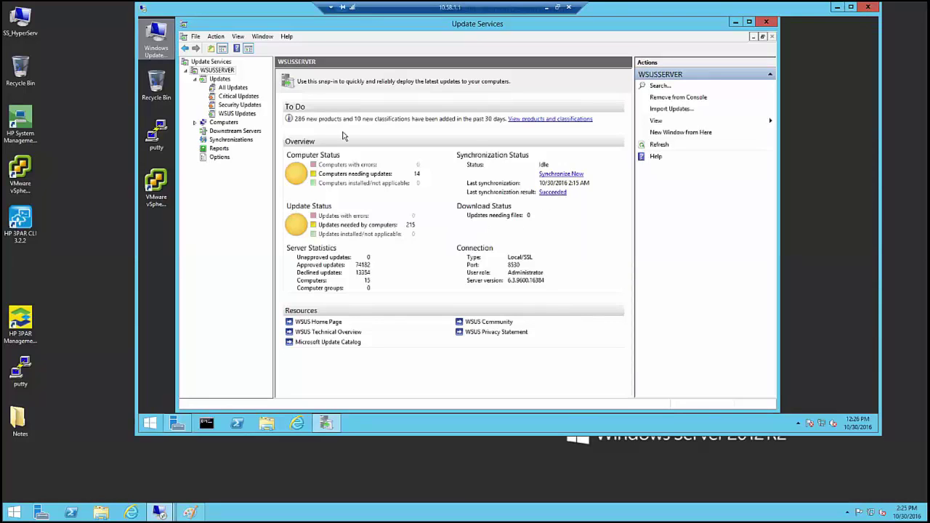
# - Browse New Volume (D:) on the Windows Update Server and check the drive's storage usage
pyautogui.doubleClick(157, 37)
pyautogui.doubleClick(540, 217)
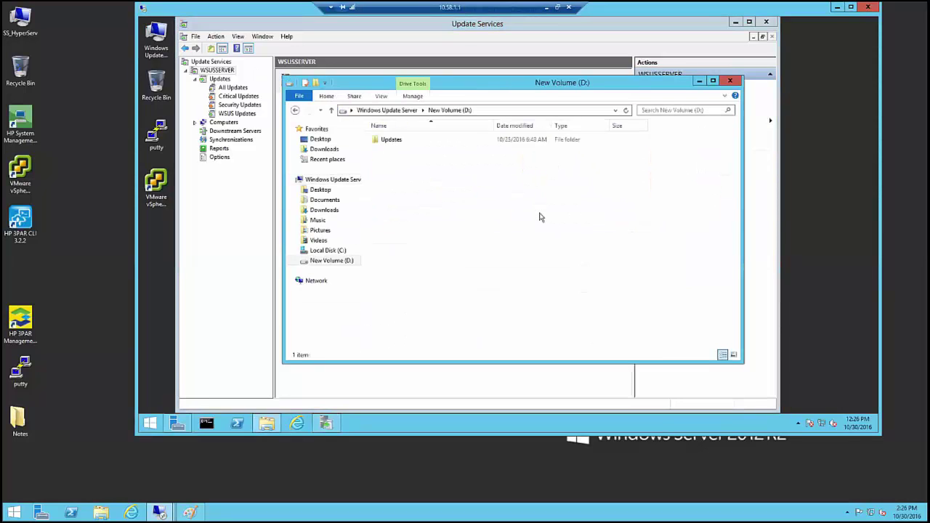
pyautogui.click(295, 110)
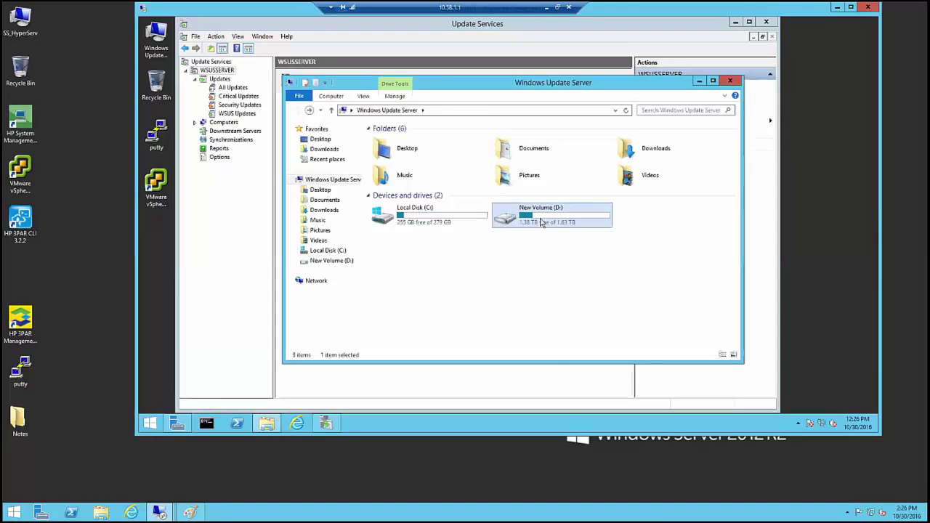
# - Check the used and free space in the properties of New Volume (D:), dismiss them unchanged and close the file browser window
pyautogui.rightClick(540, 222)
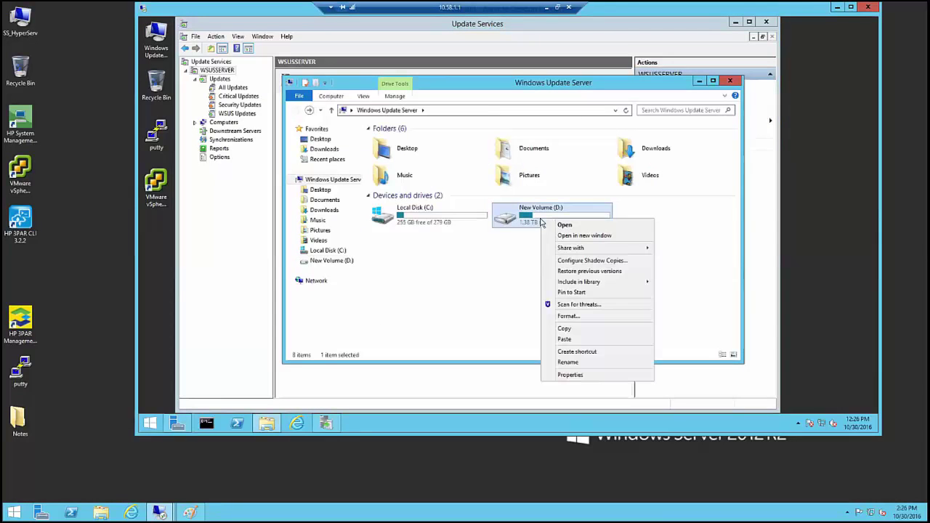
pyautogui.click(585, 375)
pyautogui.moveTo(620, 164); pyautogui.dragTo(588, 114)
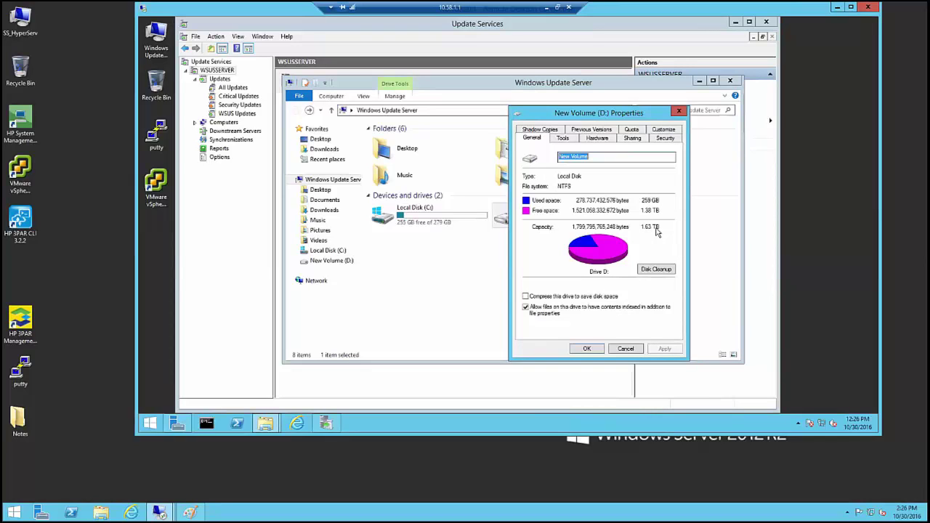
pyautogui.click(625, 349)
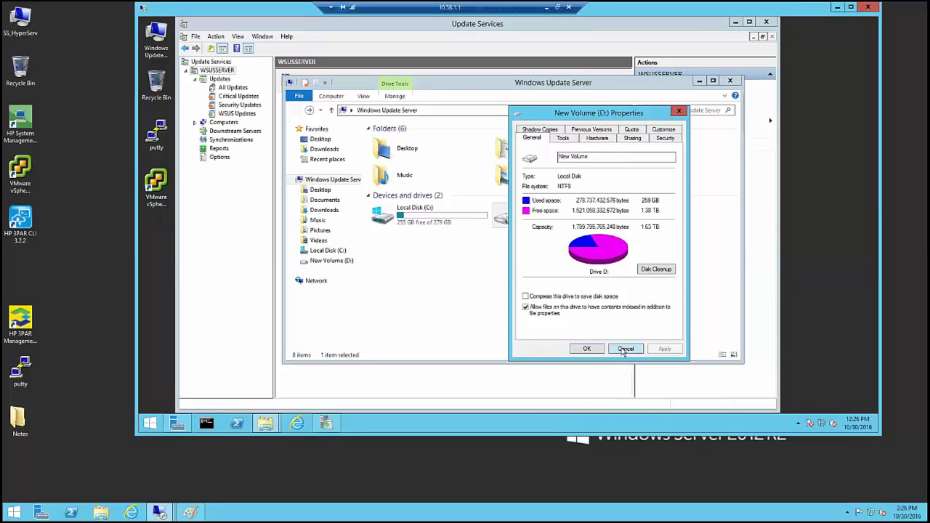
pyautogui.click(593, 245)
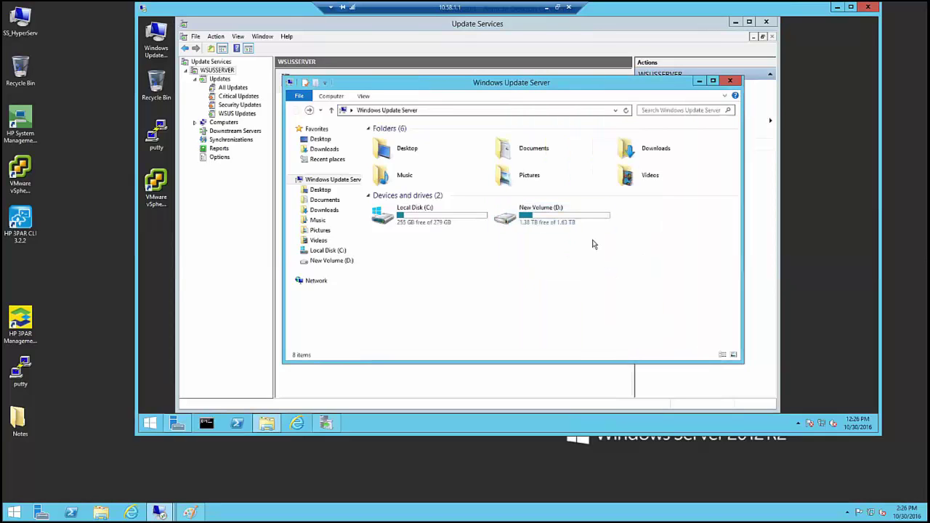
pyautogui.rightClick(527, 213)
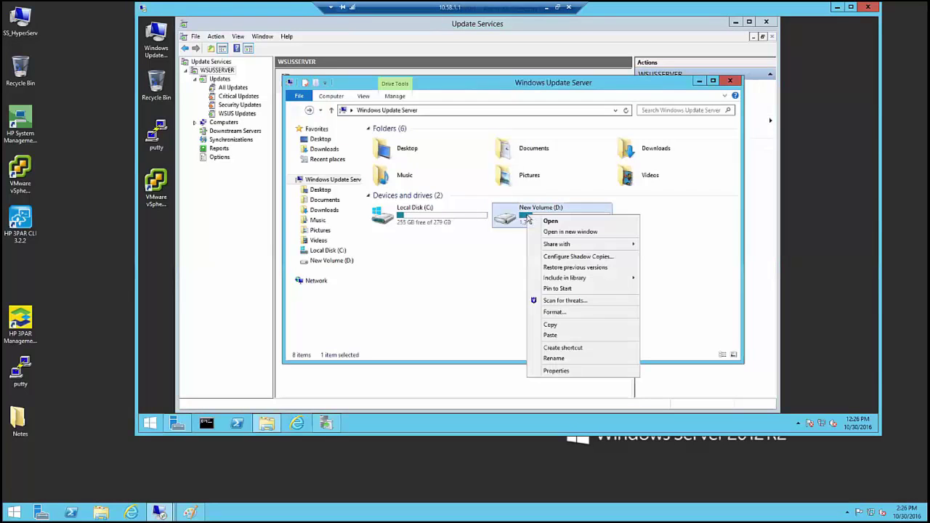
pyautogui.click(496, 256)
pyautogui.click(730, 80)
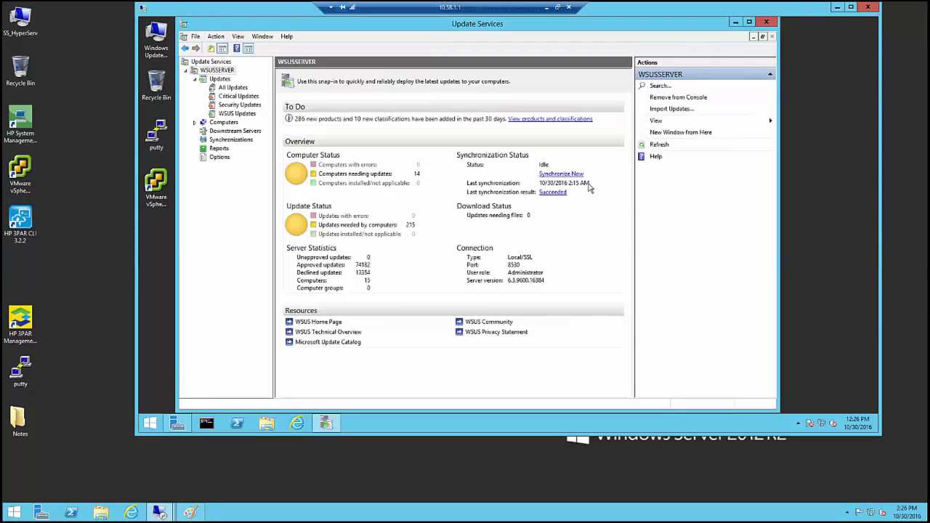
# - Review the WSUSSERVER overview and the Updates status summary on the production server
pyautogui.click(221, 80)
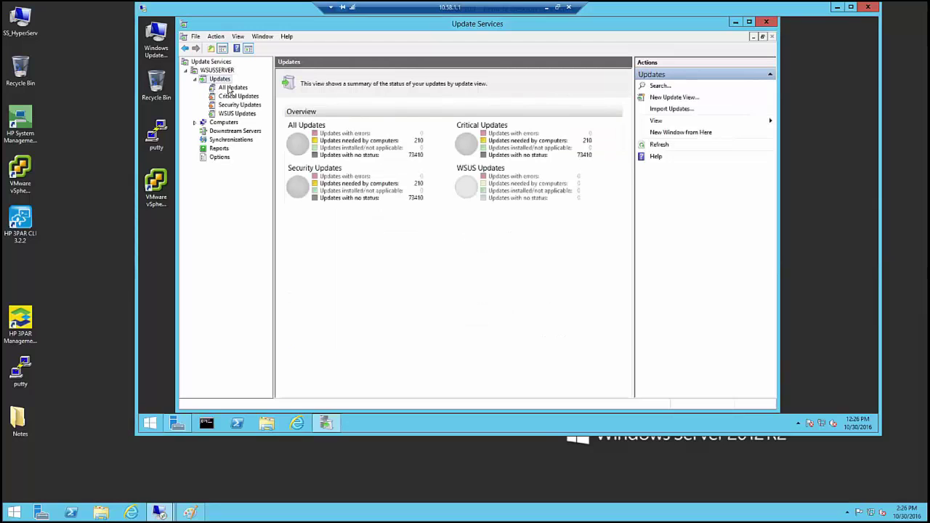
pyautogui.click(232, 88)
pyautogui.click(218, 71)
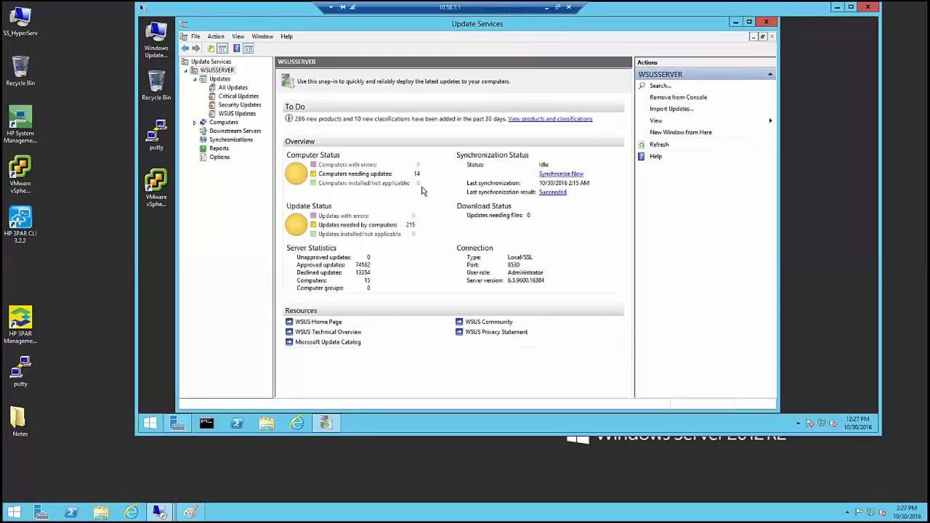
pyautogui.click(220, 79)
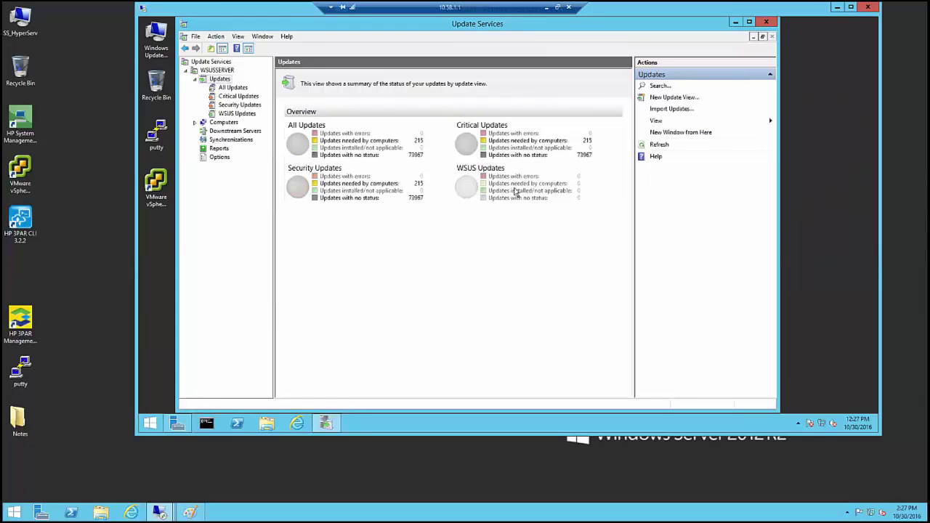
# - Filter All Updates on WSUSSERVER to Unapproved approval with status Any and refresh the list
pyautogui.click(231, 88)
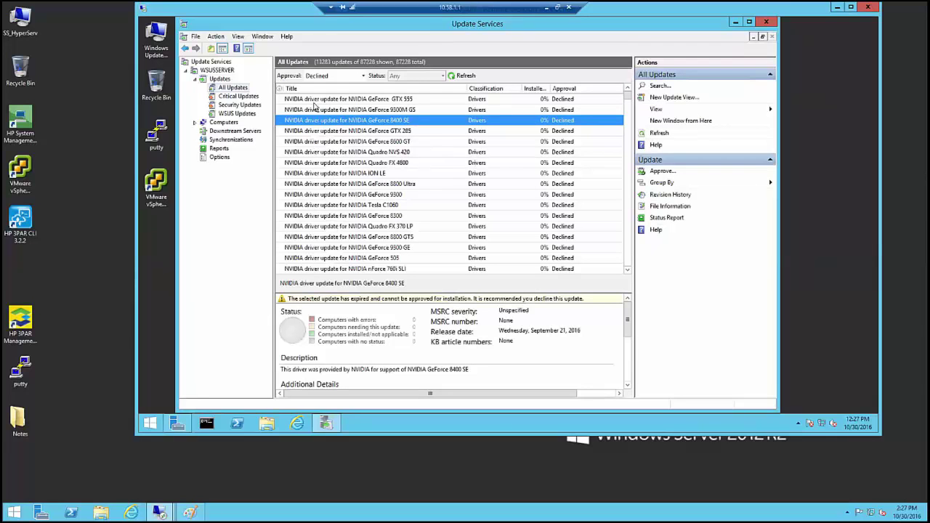
pyautogui.click(363, 76)
pyautogui.click(322, 86)
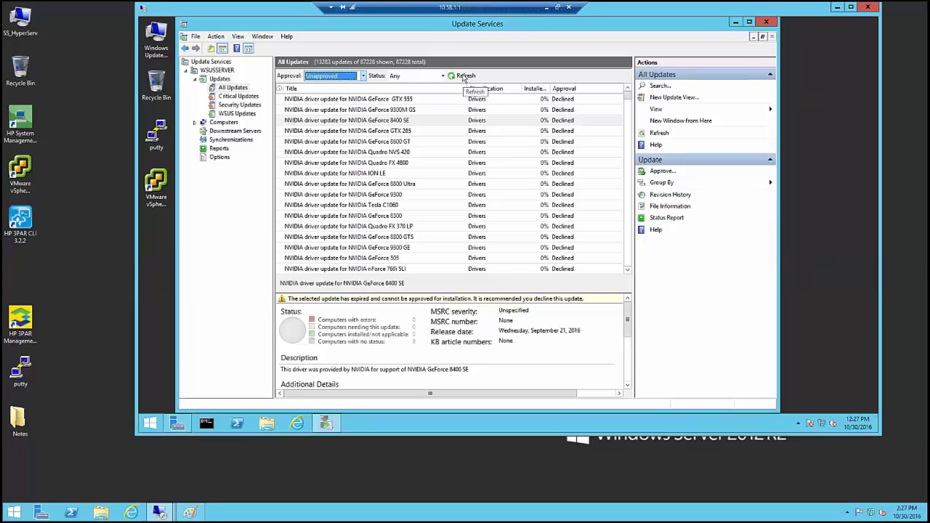
pyautogui.click(463, 78)
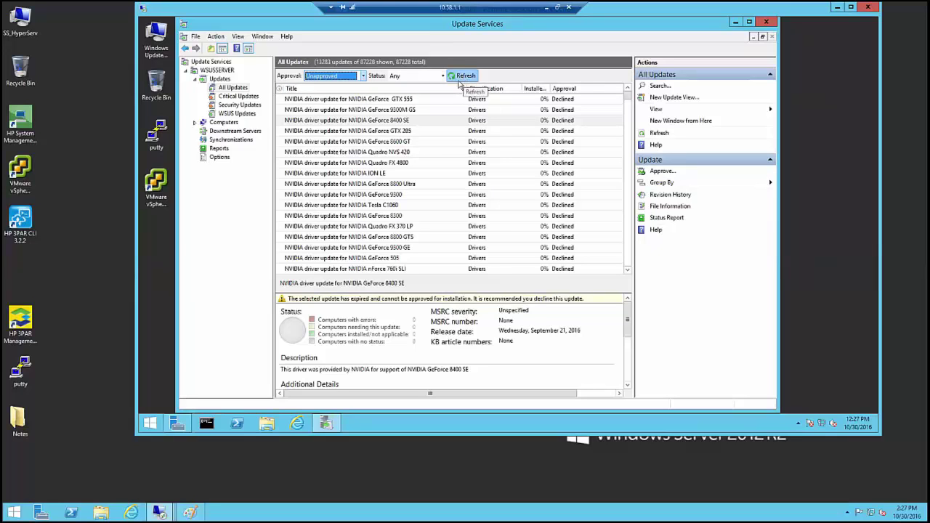
pyautogui.click(456, 78)
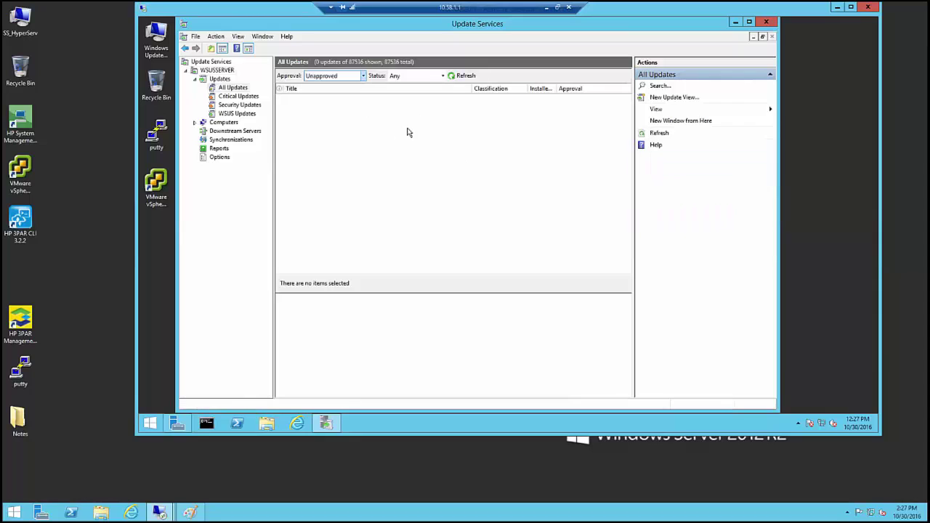
# - Go through the Approved and Any Except Declined approval filters with status Any, and set the approval filter to Declined
pyautogui.click(363, 75)
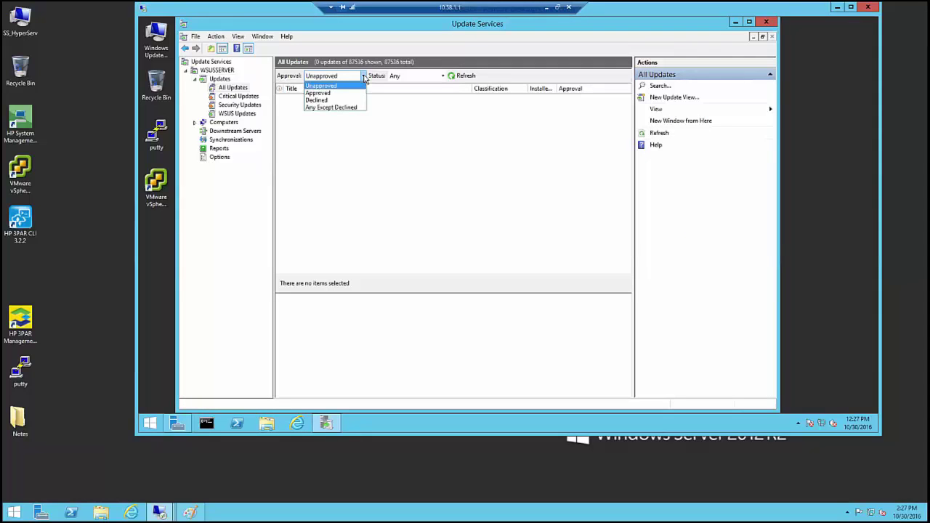
pyautogui.click(318, 94)
pyautogui.click(443, 76)
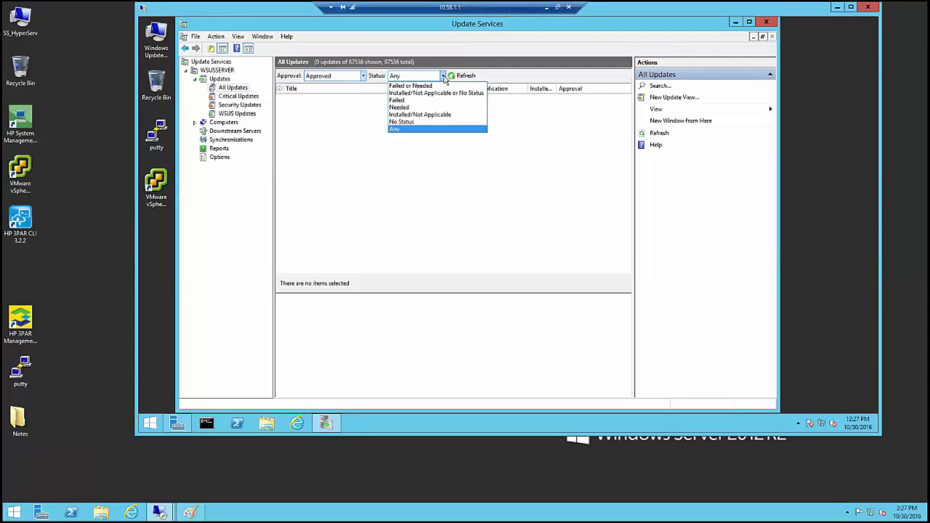
pyautogui.click(418, 129)
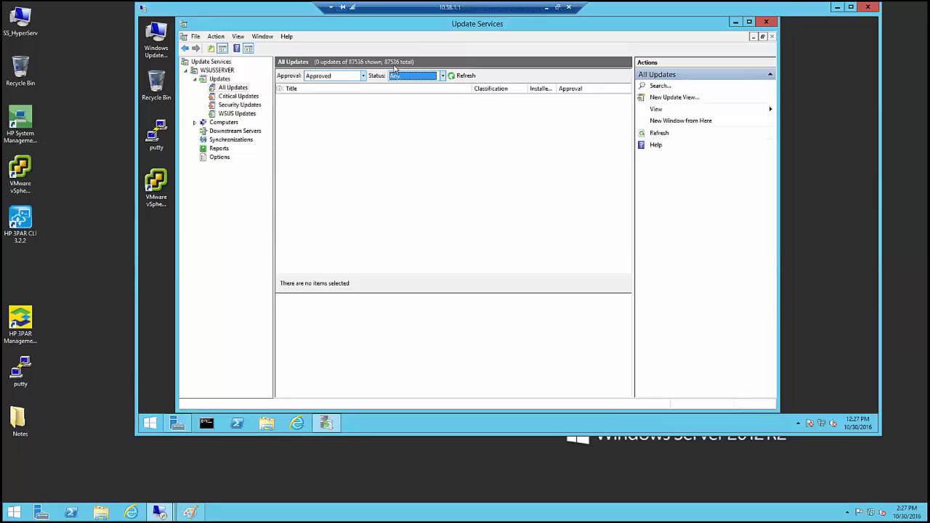
pyautogui.click(363, 76)
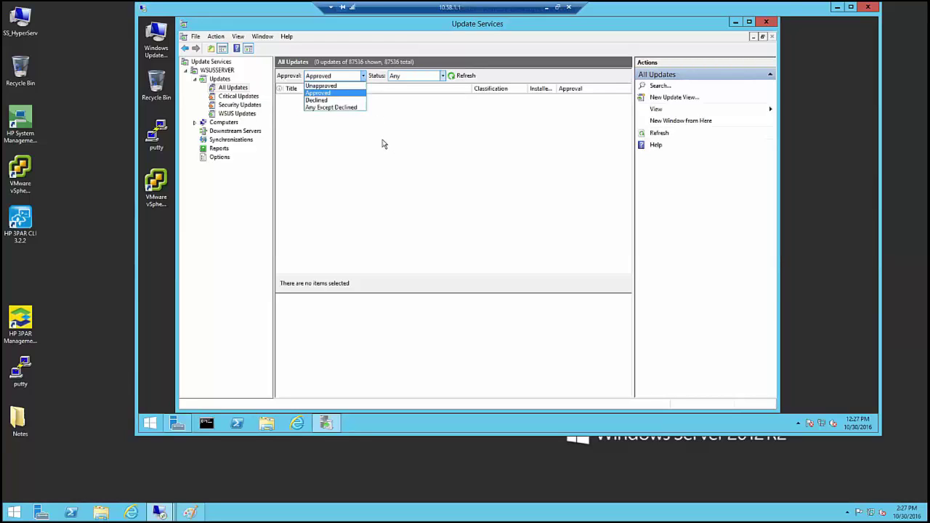
pyautogui.click(325, 109)
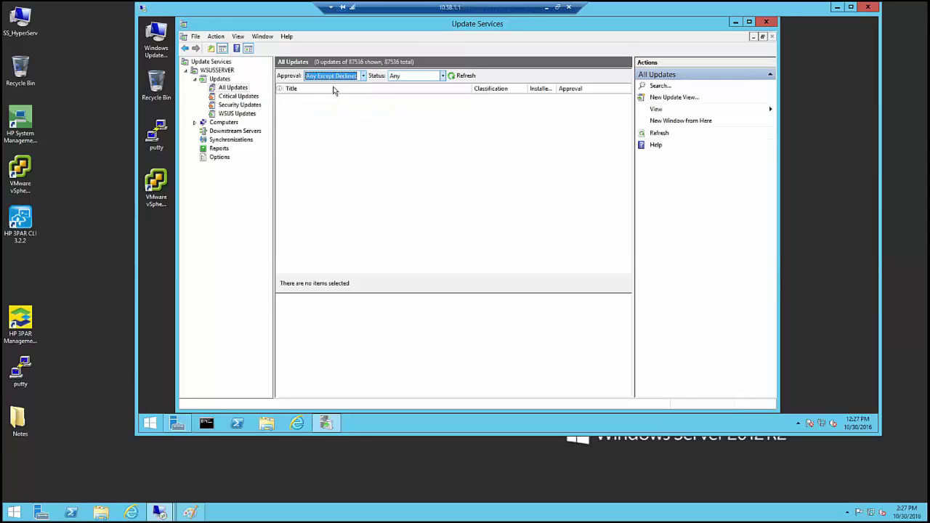
pyautogui.click(334, 75)
pyautogui.click(332, 100)
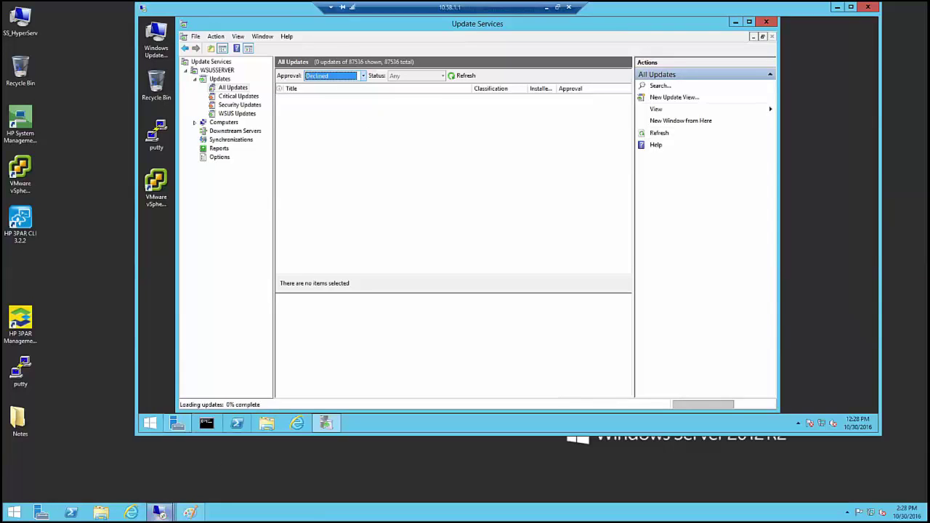
# - Switch to the session holding the WSUS Server virtual machine, minimize Server Manager and bring up its Update Services console
pyautogui.moveTo(159, 512)
pyautogui.click(124, 447)
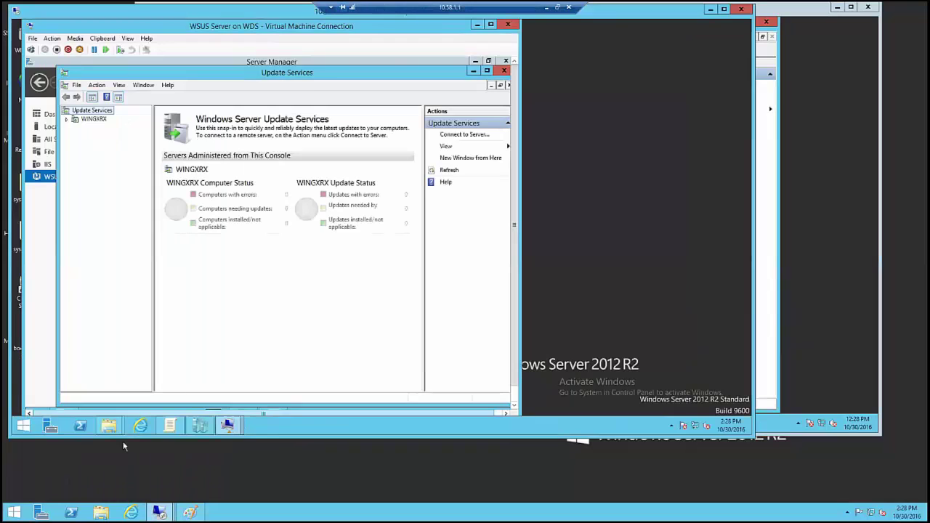
pyautogui.click(473, 71)
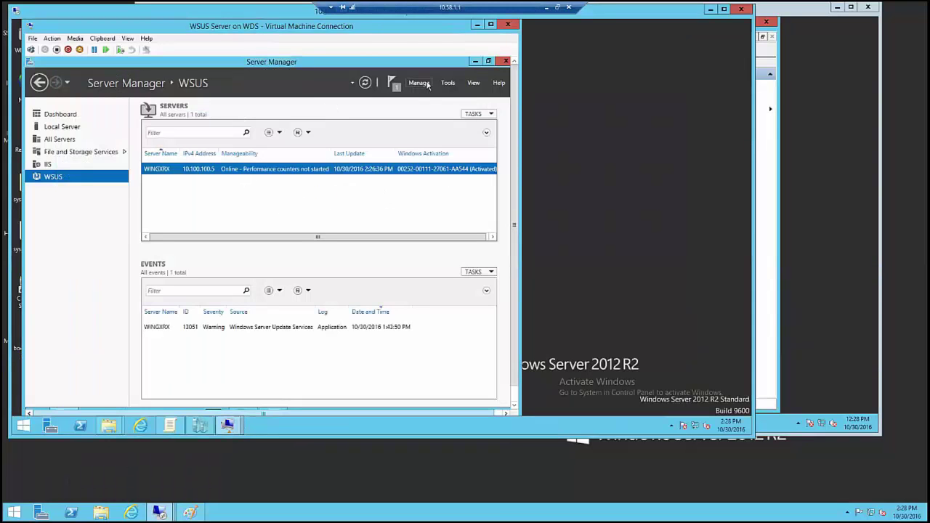
pyautogui.click(476, 61)
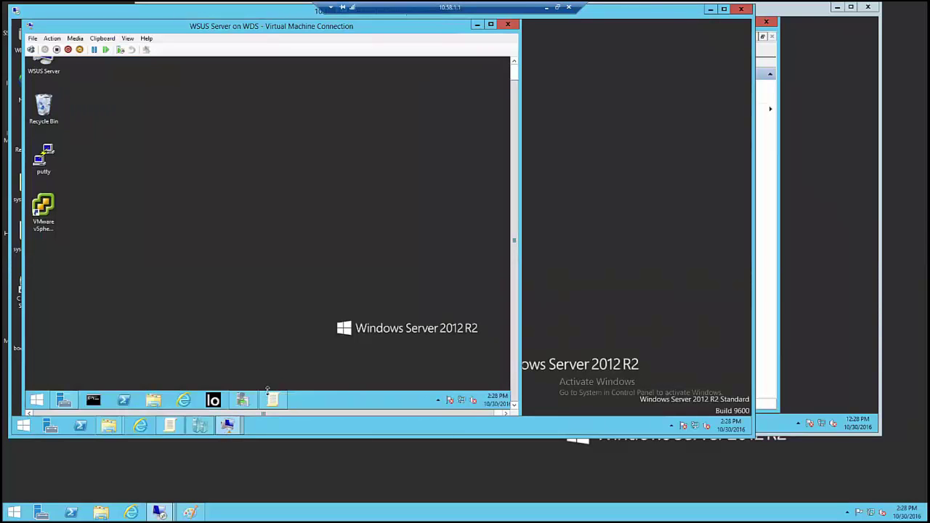
pyautogui.click(242, 400)
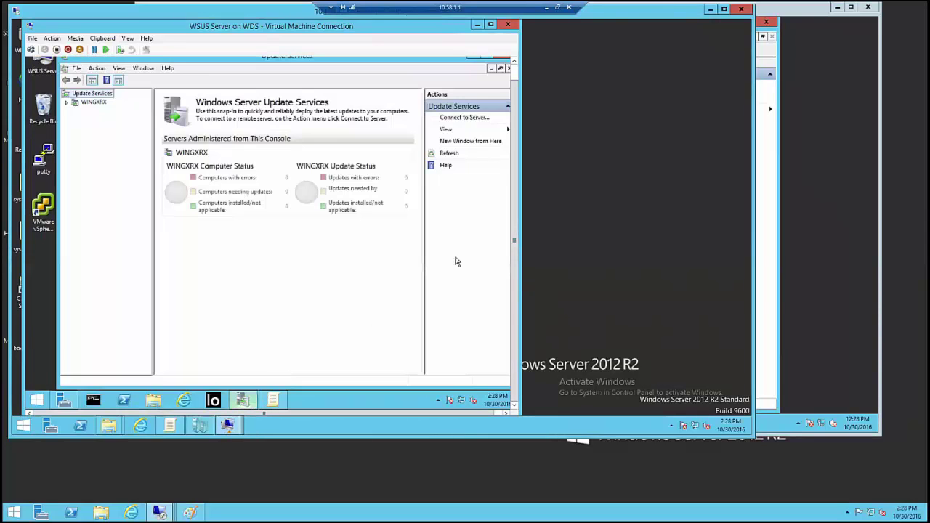
# - Expand WINGXRX and its Updates node, and list All Updates with Unapproved approval and status Any
pyautogui.click(91, 103)
pyautogui.click(67, 104)
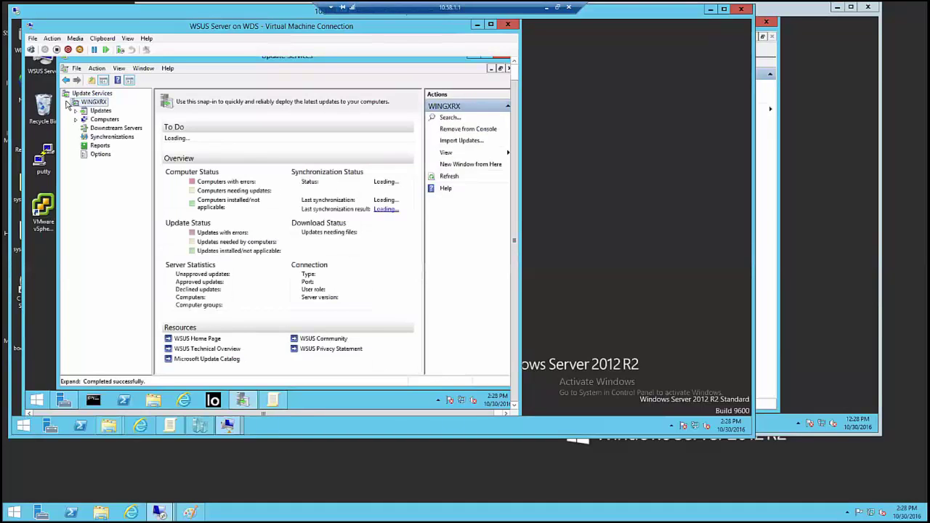
pyautogui.click(85, 111)
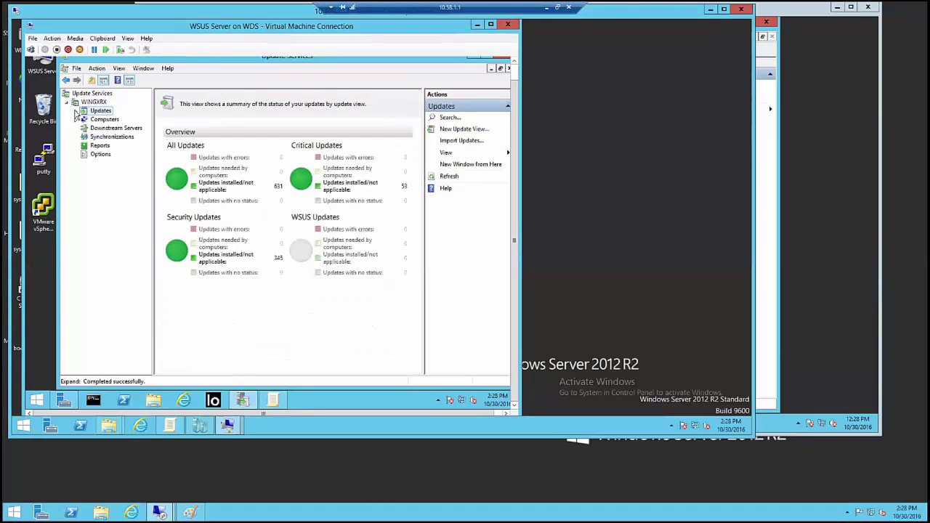
pyautogui.click(74, 112)
pyautogui.click(113, 119)
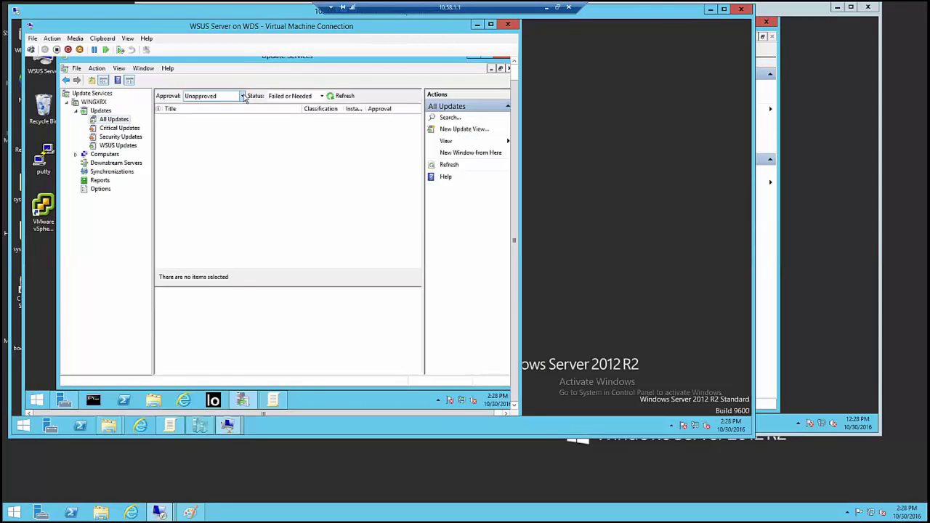
pyautogui.click(310, 97)
pyautogui.click(287, 149)
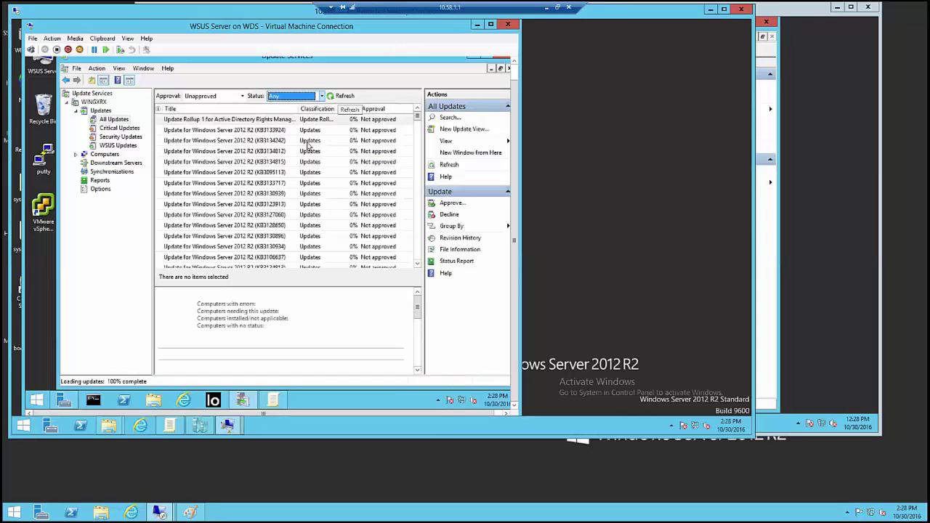
# - Select all the unapproved updates, set them to Approved for Install for Unassigned Computers, and cancel the approval
pyautogui.moveTo(419, 120)
pyautogui.mouseDown()
pyautogui.moveTo(417, 251)
pyautogui.moveTo(424, 108)
pyautogui.mouseUp()
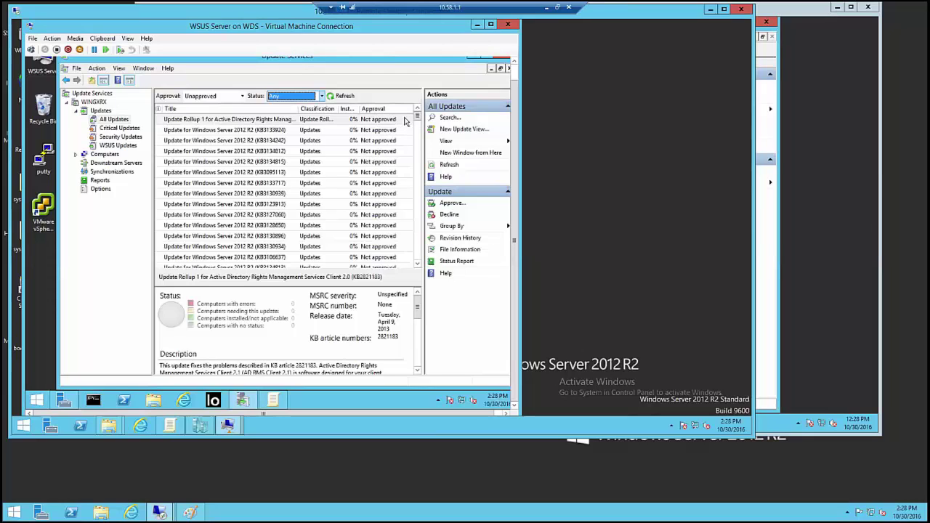
pyautogui.click(406, 120)
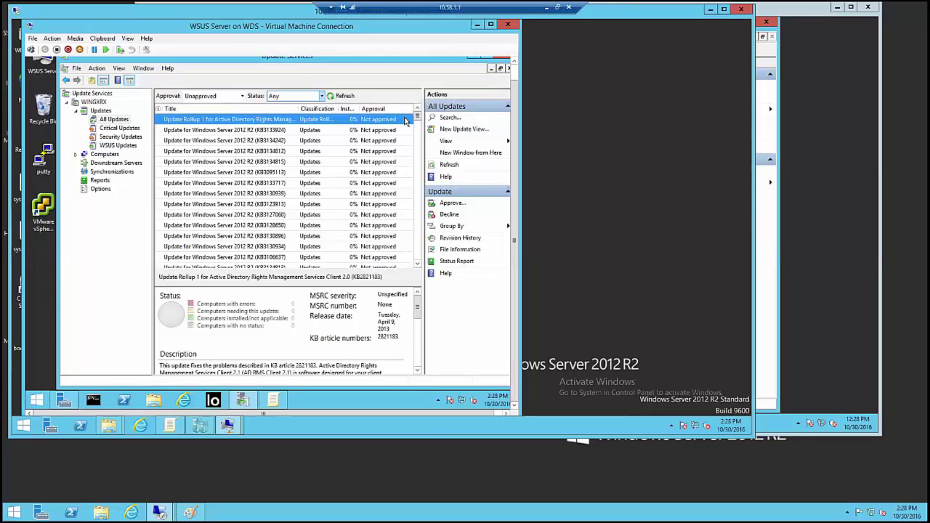
pyautogui.keyDown('ctrl'); pyautogui.click(280, 248); pyautogui.keyUp('ctrl')
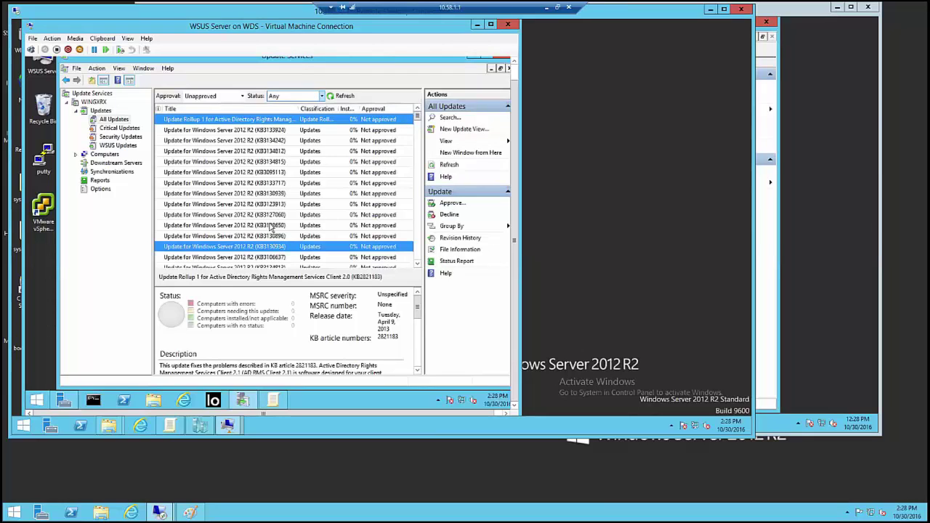
pyautogui.keyDown('shift'); pyautogui.click(246, 206); pyautogui.keyUp('shift')
pyautogui.keyDown('shift'); pyautogui.click(247, 172); pyautogui.keyUp('shift')
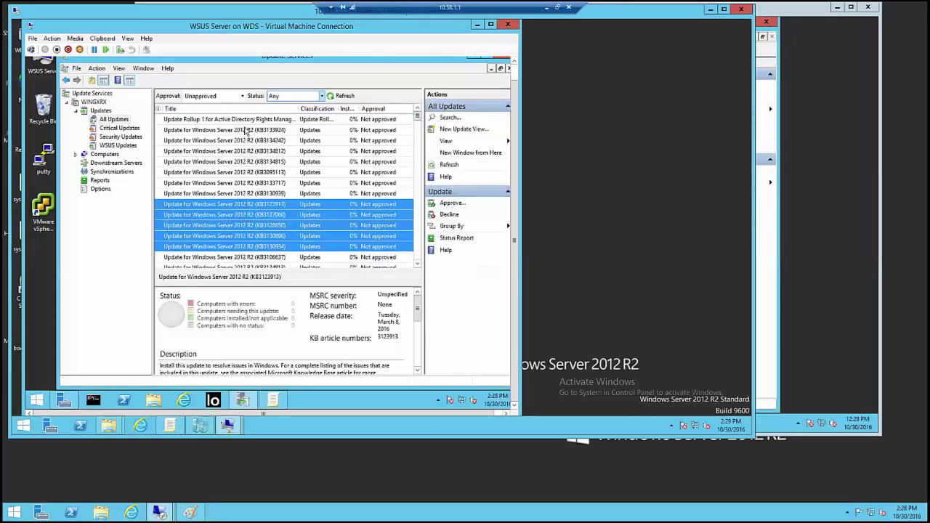
pyautogui.keyDown('shift'); pyautogui.click(245, 120); pyautogui.keyUp('shift')
pyautogui.hotkey('ctrl', 'a')
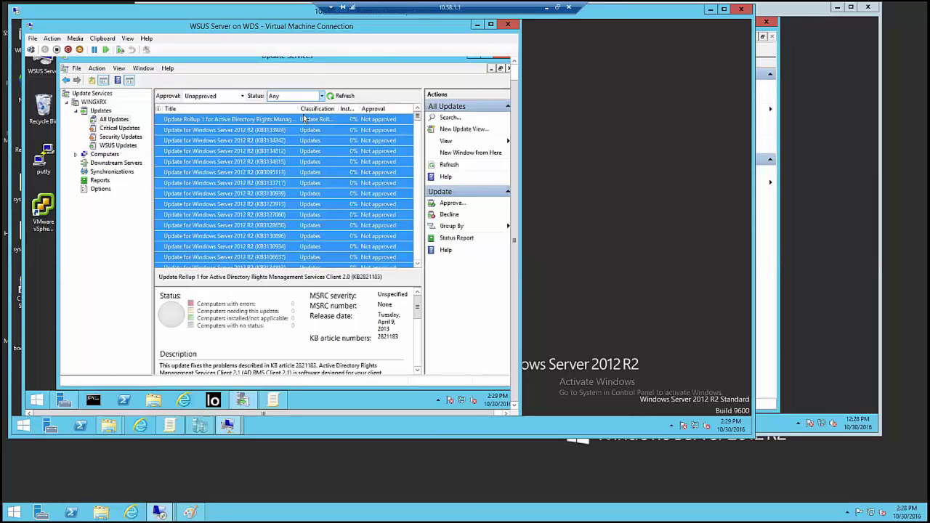
pyautogui.rightClick(260, 156)
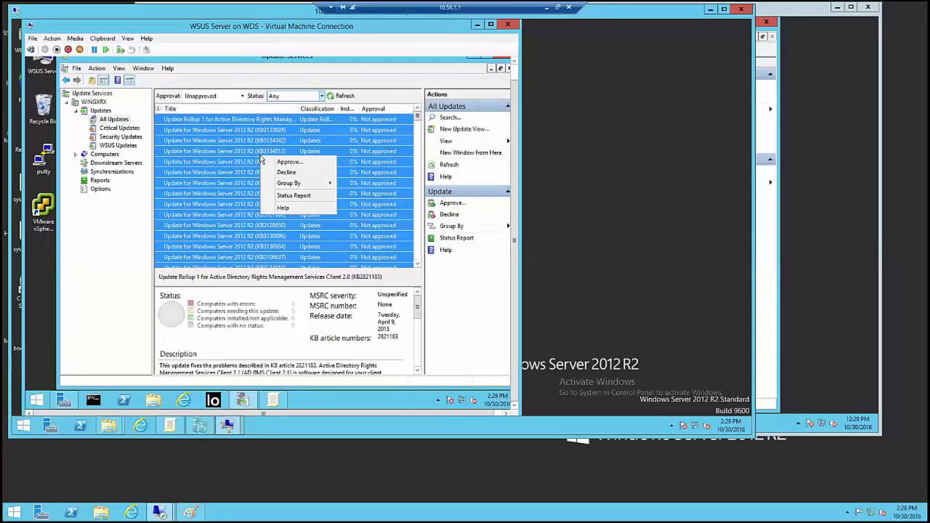
pyautogui.click(303, 163)
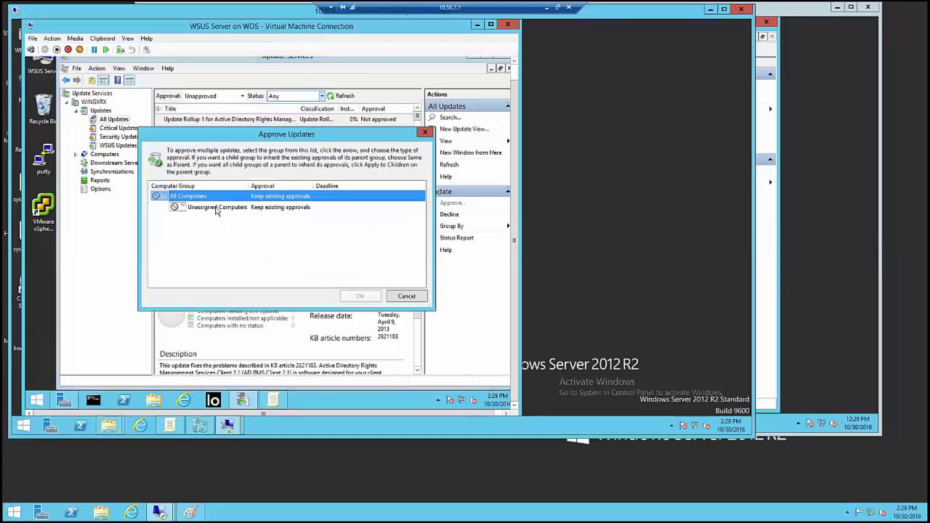
pyautogui.click(184, 208)
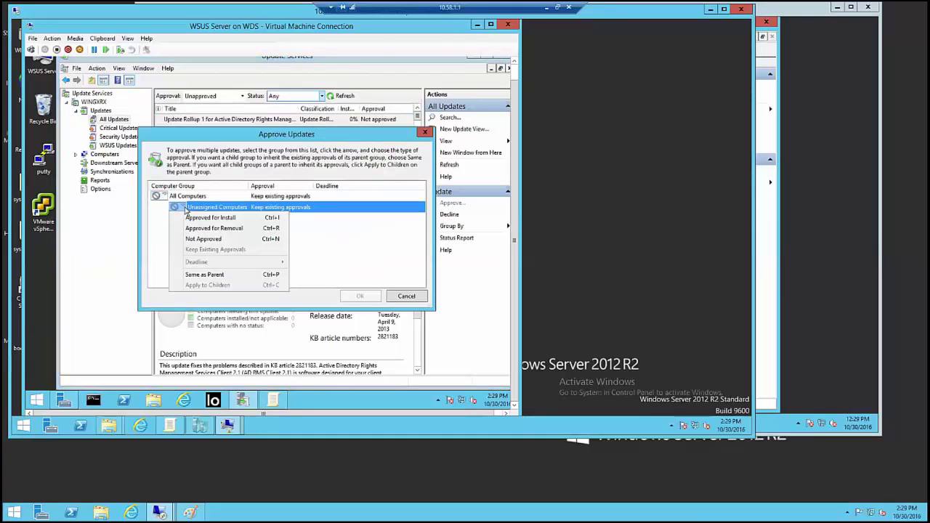
pyautogui.click(239, 220)
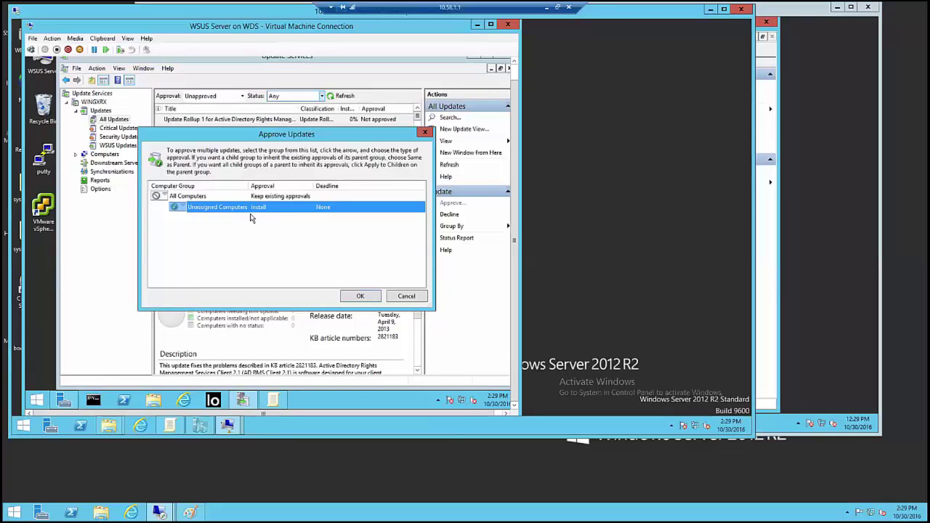
pyautogui.click(186, 210)
pyautogui.click(343, 243)
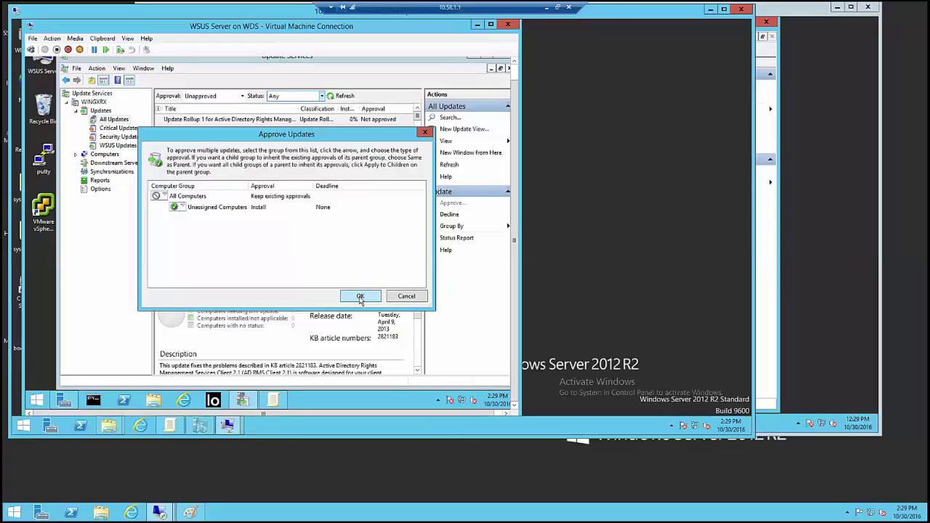
pyautogui.click(407, 296)
# - Select Downstream Servers on WINGXRX, return to the production server's session, and look through WSUSSERVER's declined updates
pyautogui.click(127, 166)
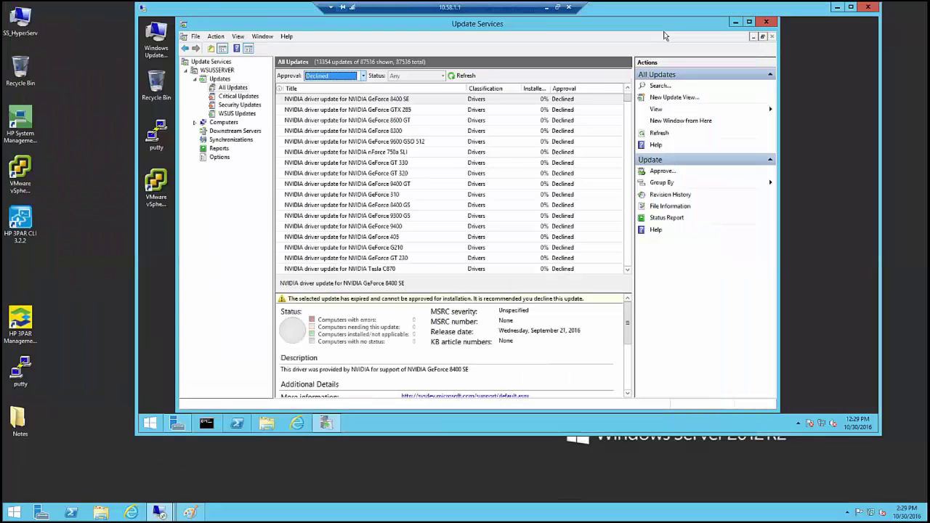
pyautogui.click(710, 9)
pyautogui.moveTo(628, 99); pyautogui.dragTo(633, 183)
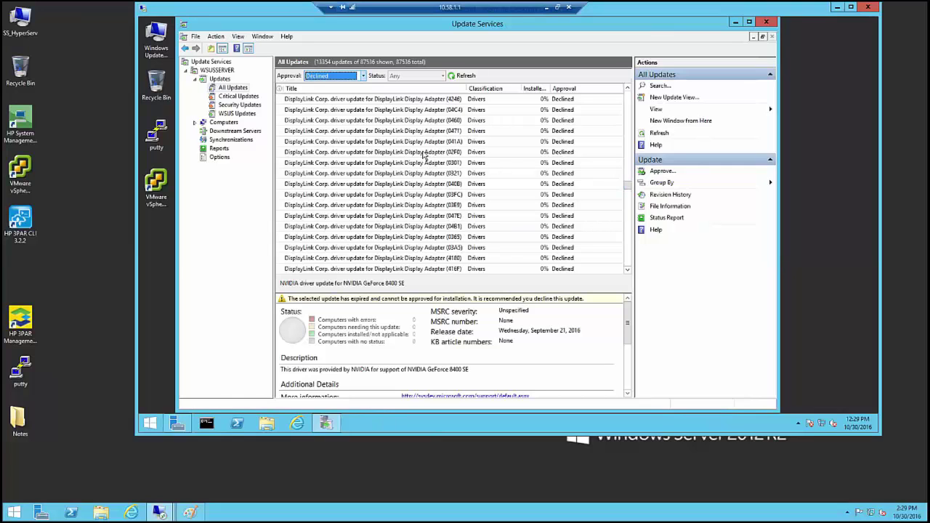
pyautogui.moveTo(631, 193); pyautogui.dragTo(632, 93)
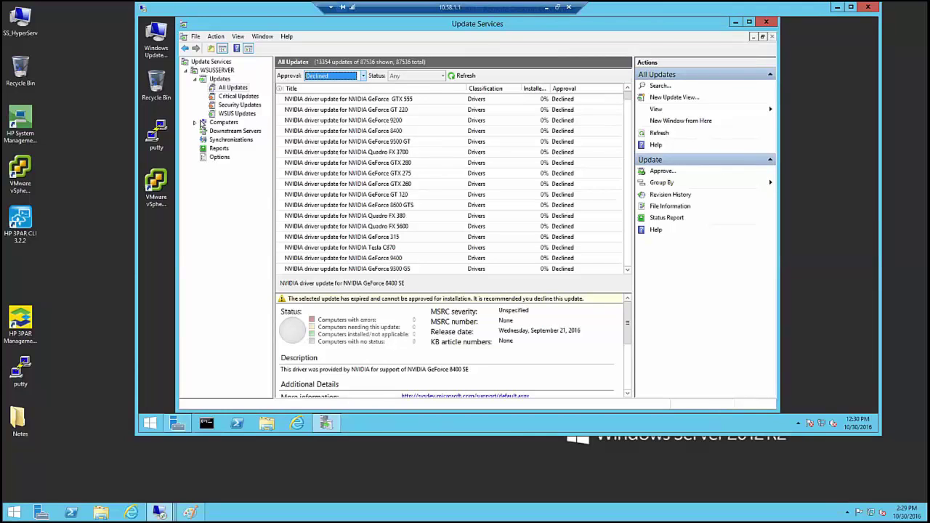
# - Expand Computers and All Computers on WSUSSERVER and open the Unassigned Computers group
pyautogui.click(195, 122)
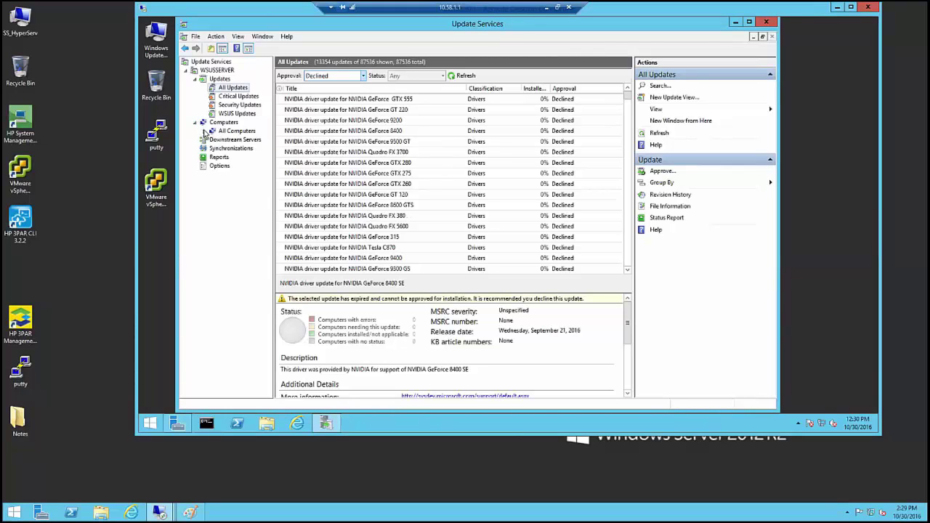
pyautogui.click(204, 131)
pyautogui.click(231, 140)
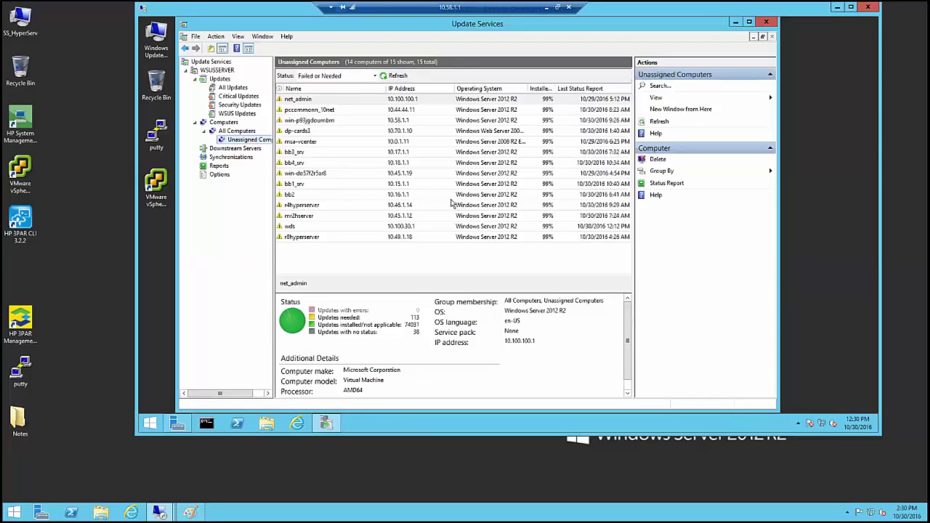
# - Try status Any for the unassigned computers, set the status filter to Needed and refresh the list
pyautogui.click(376, 77)
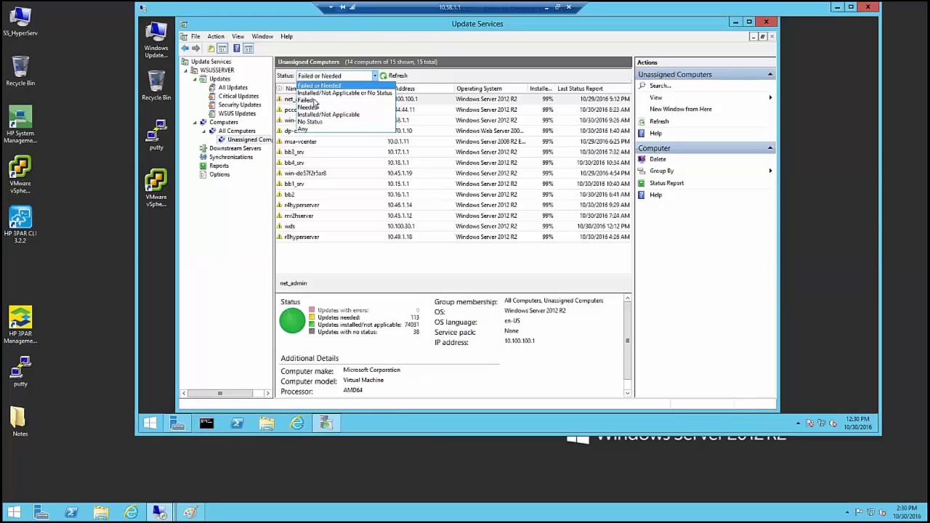
pyautogui.click(308, 131)
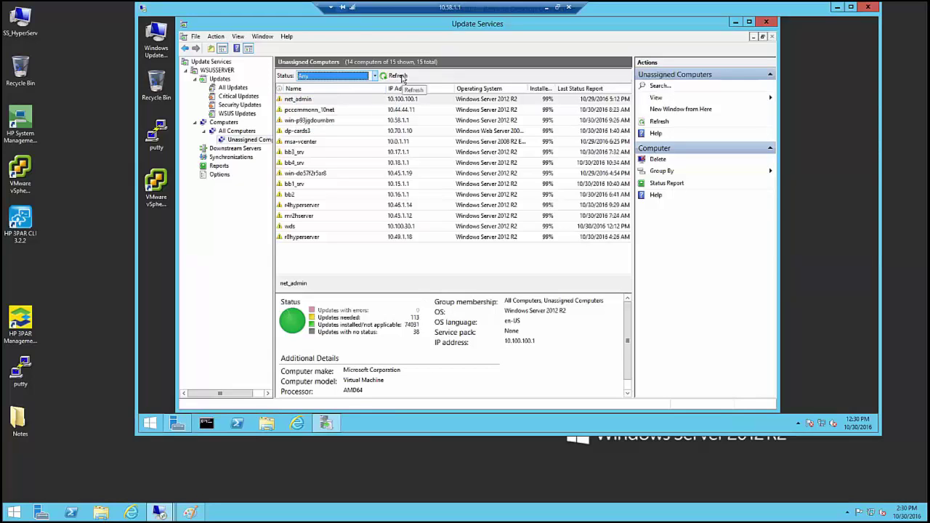
pyautogui.click(375, 76)
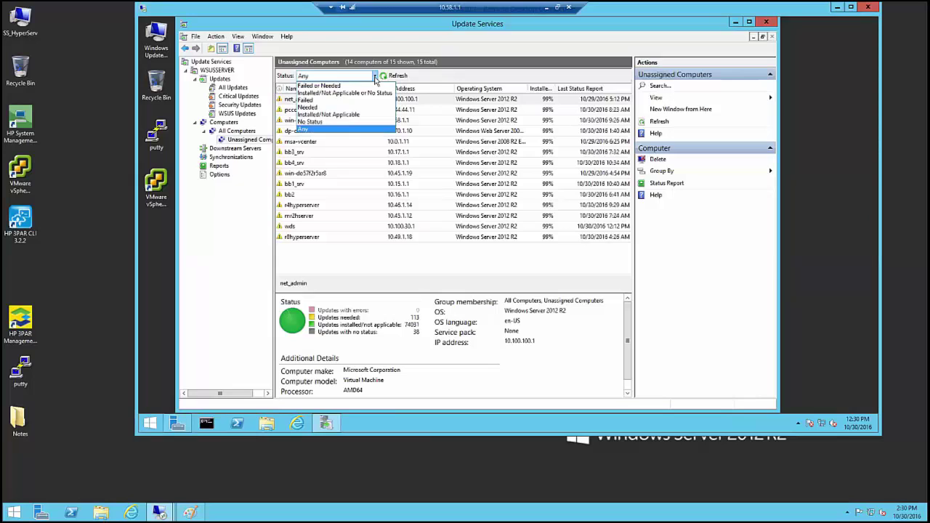
pyautogui.click(308, 106)
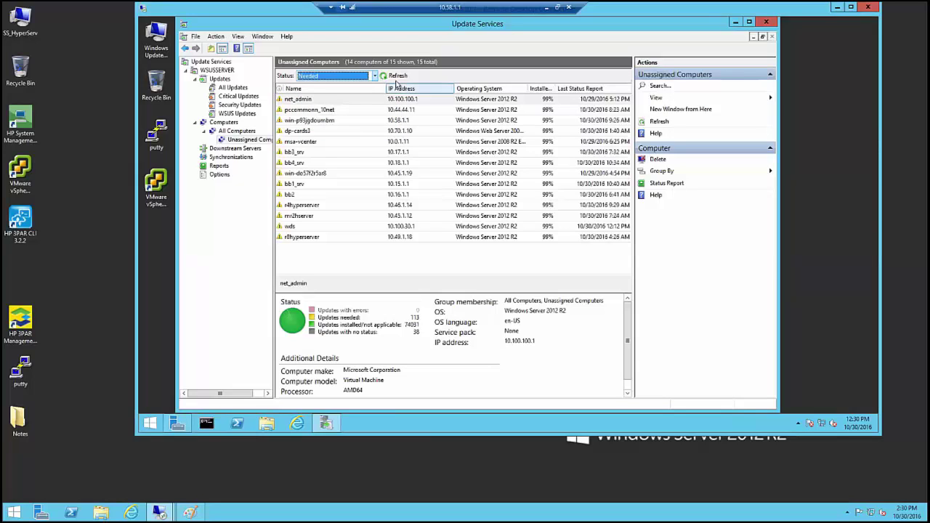
pyautogui.click(396, 76)
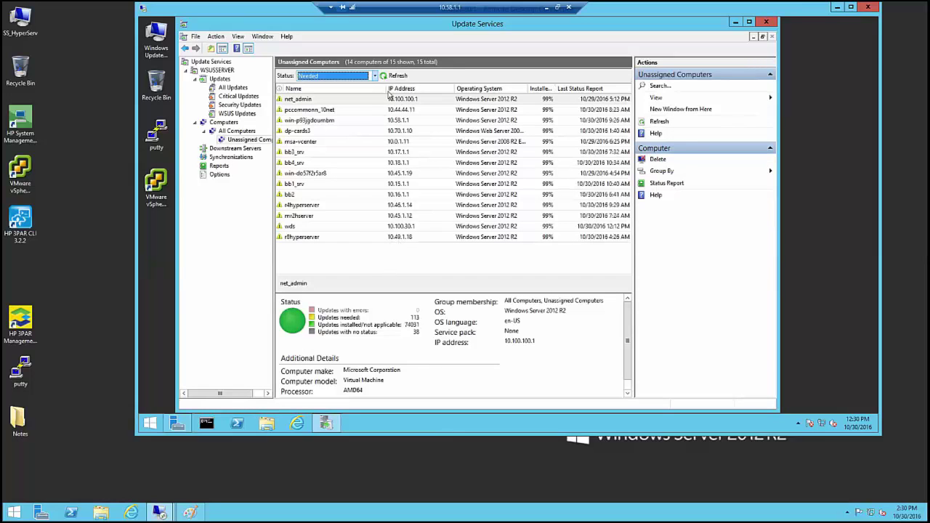
# - Review the WSUSSERVER overview and its Options page, and return to the server overview
pyautogui.click(217, 70)
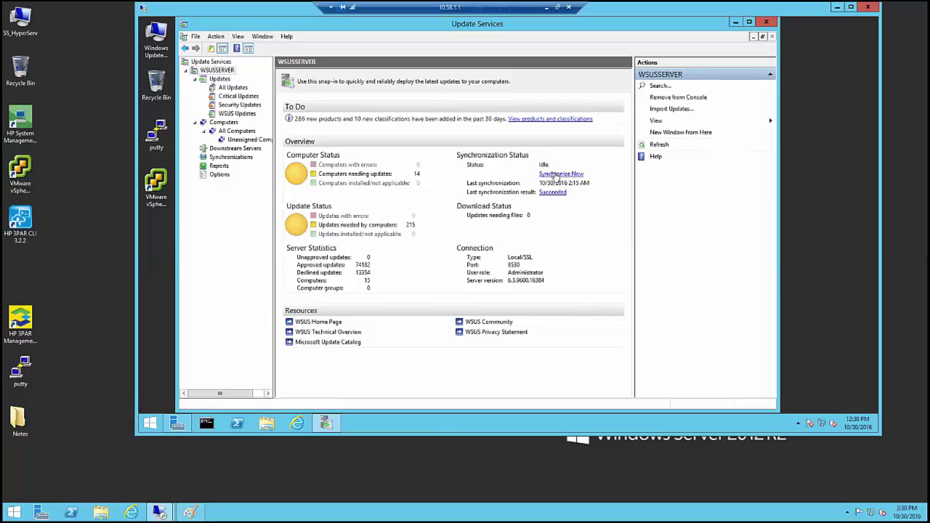
pyautogui.click(220, 175)
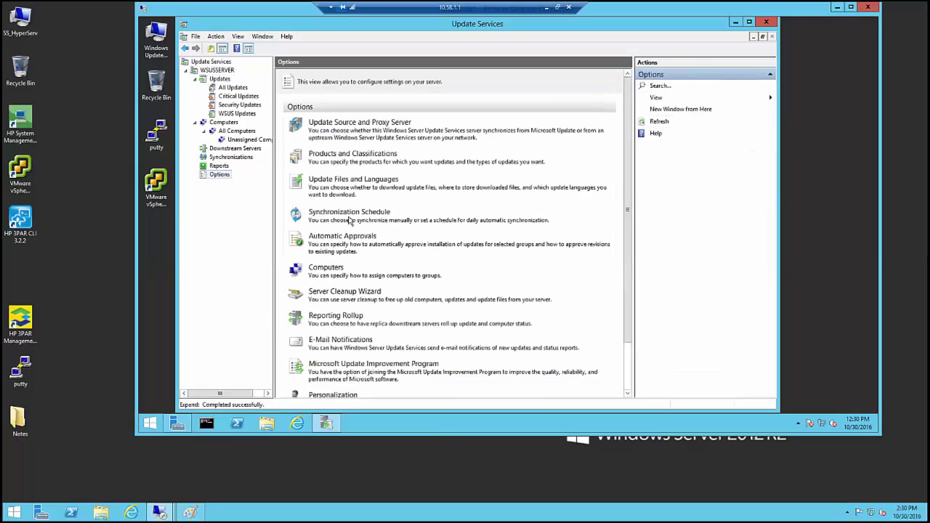
pyautogui.click(219, 70)
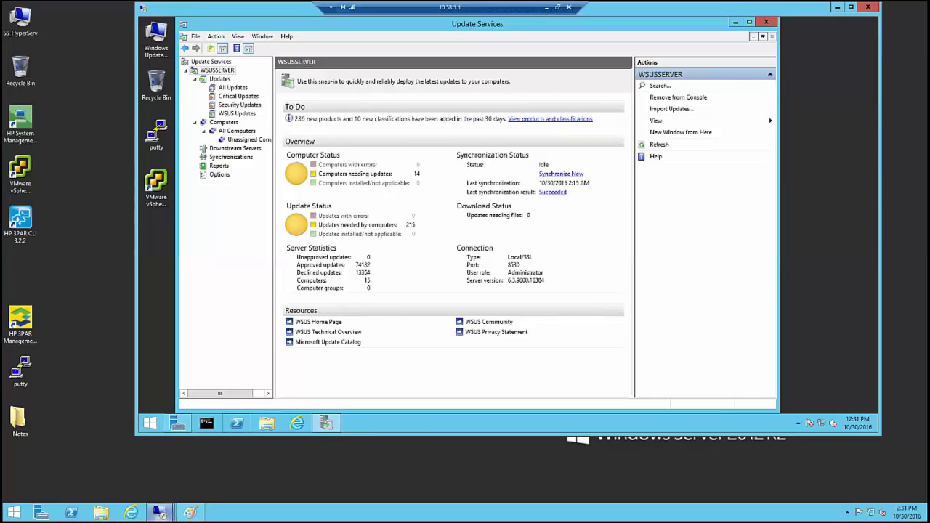
# - Switch to the 10.100.30.1 remote session, bring up the WSUS Client virtual machine and minimize the WSUS Server one
pyautogui.moveTo(161, 512)
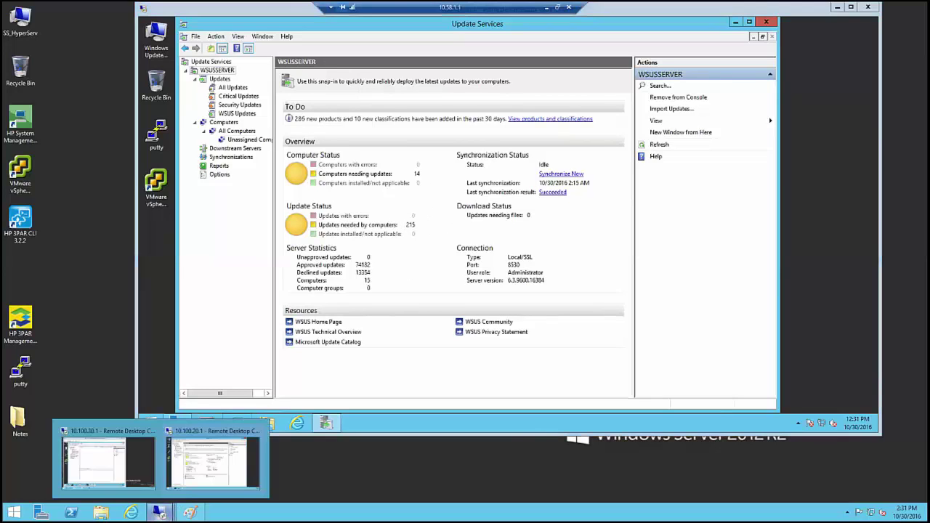
pyautogui.click(106, 433)
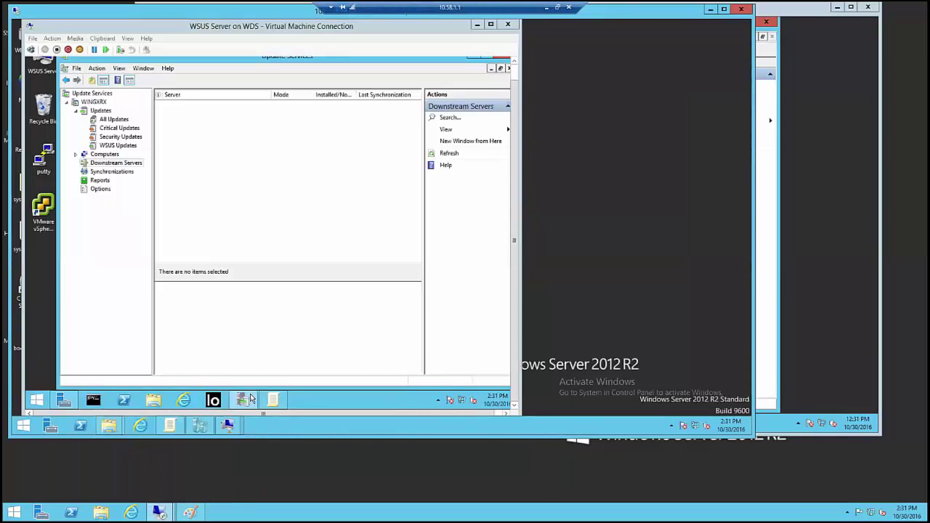
pyautogui.moveTo(228, 426)
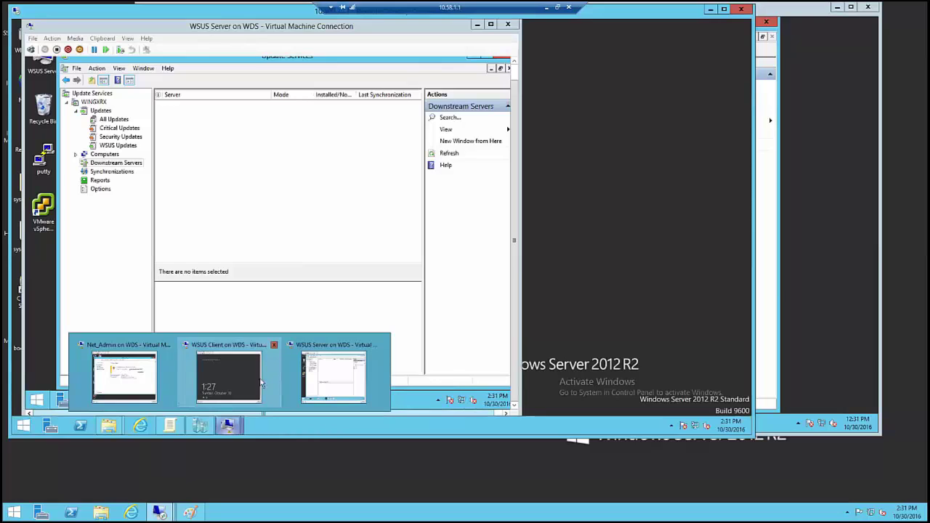
pyautogui.click(235, 382)
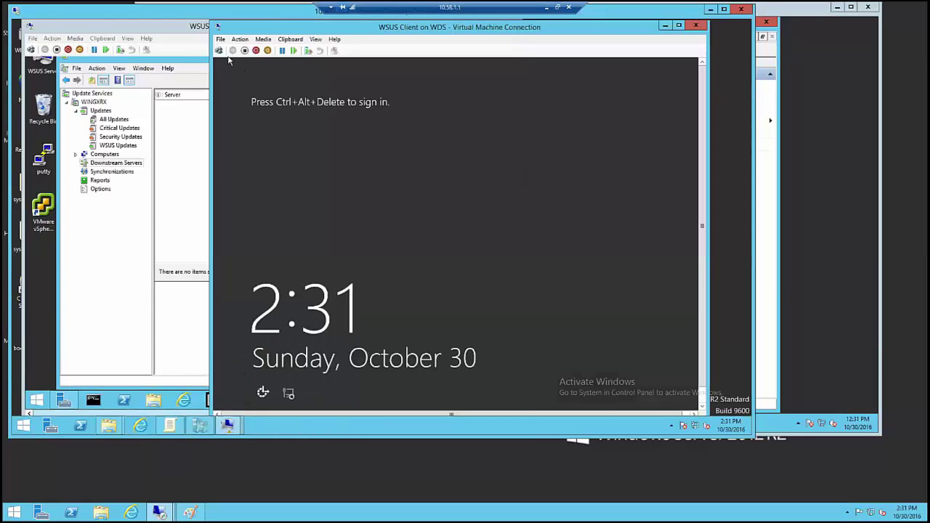
pyautogui.click(164, 28)
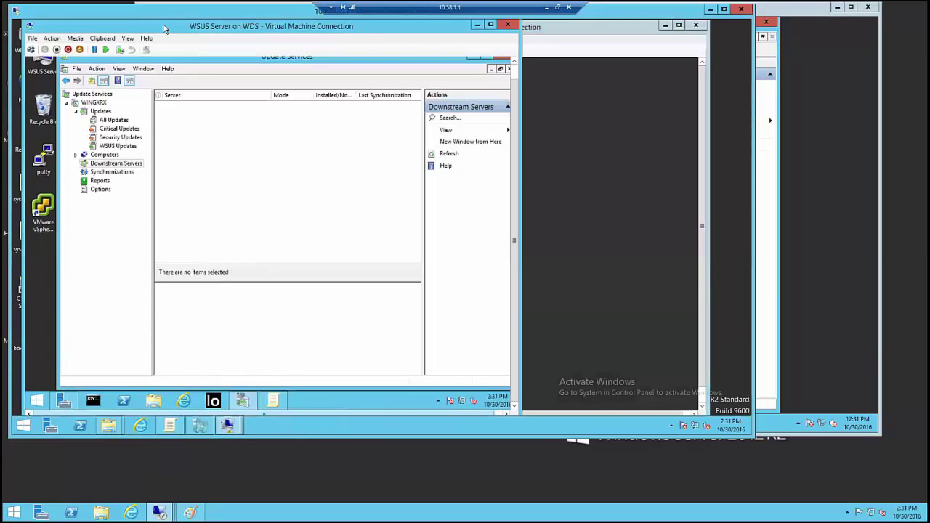
pyautogui.click(475, 25)
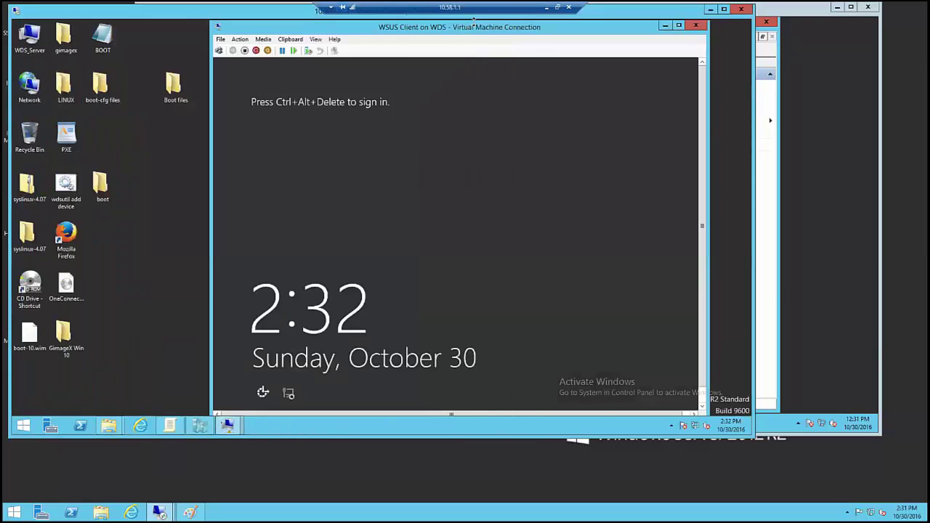
# - Sign in to the WSUS Client virtual machine as Administrator with the account password
pyautogui.click(219, 50)
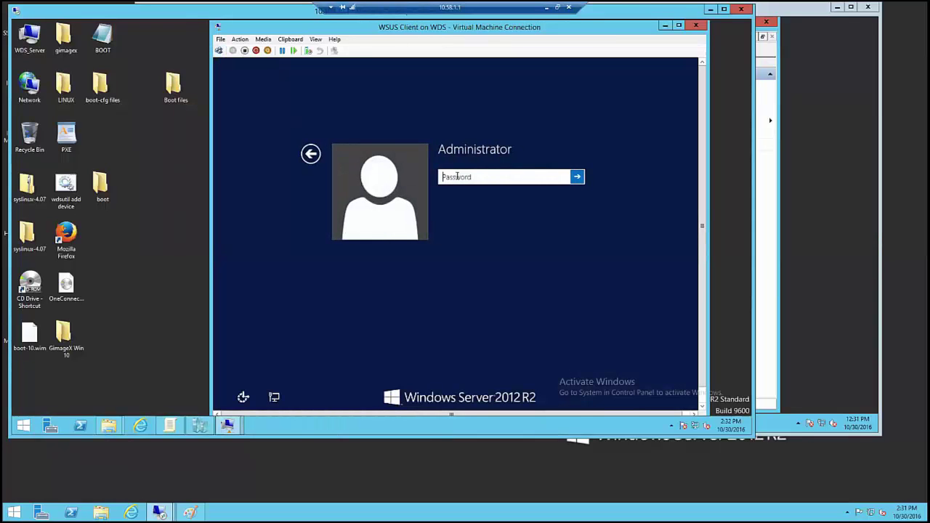
pyautogui.write('••••••••')
pyautogui.press('Return')
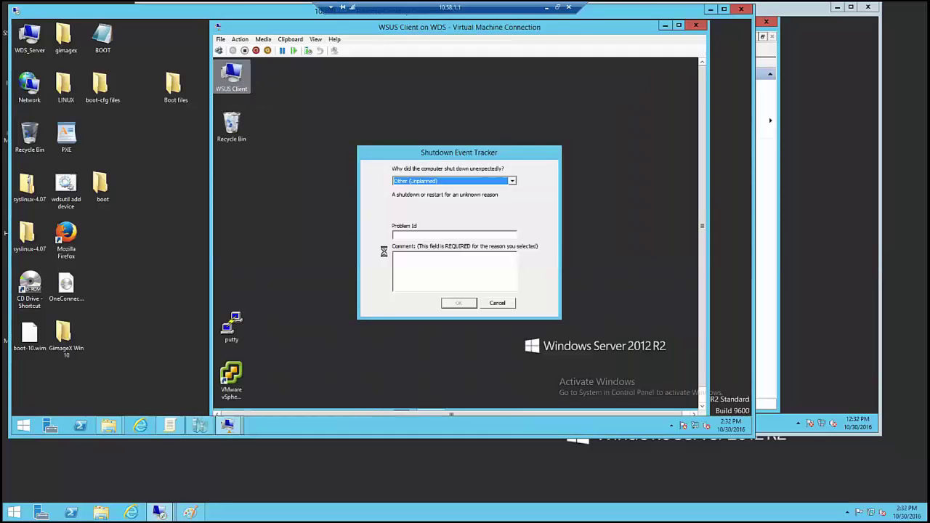
# - Complete the Shutdown Event Tracker on WSUS Client with the comment "vcb"
pyautogui.click(408, 271)
pyautogui.write('vcb')
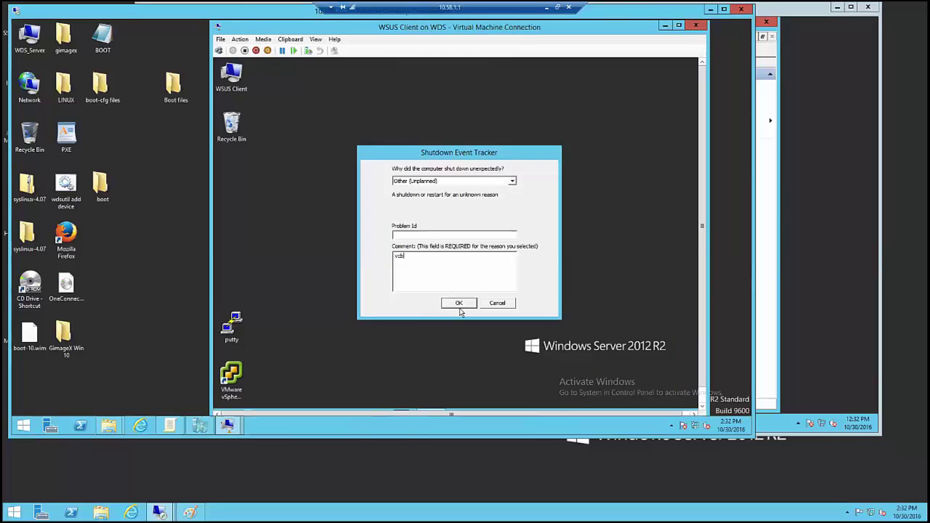
pyautogui.click(460, 304)
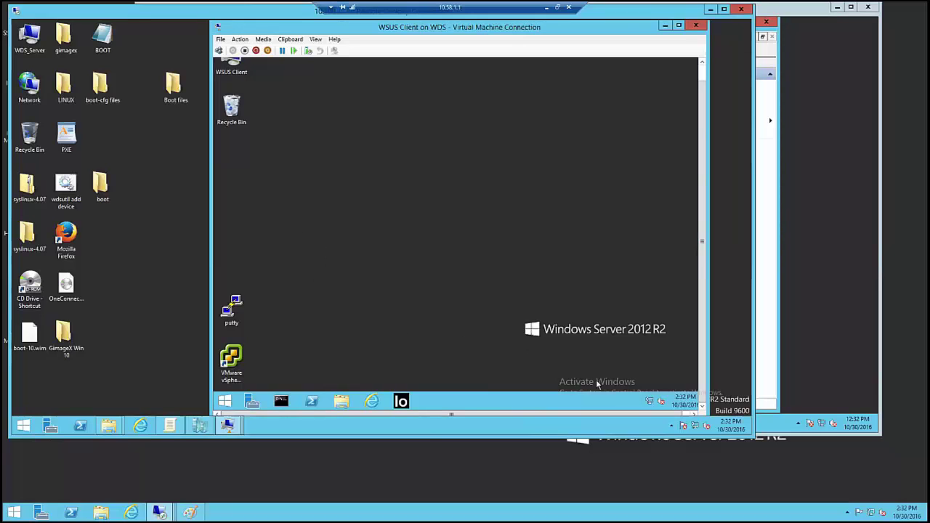
pyautogui.rightClick(690, 407)
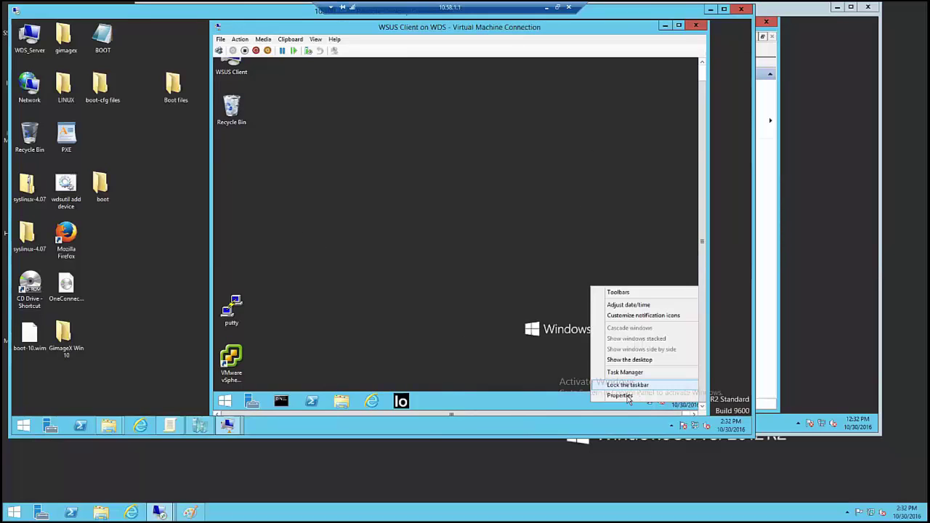
pyautogui.click(410, 248)
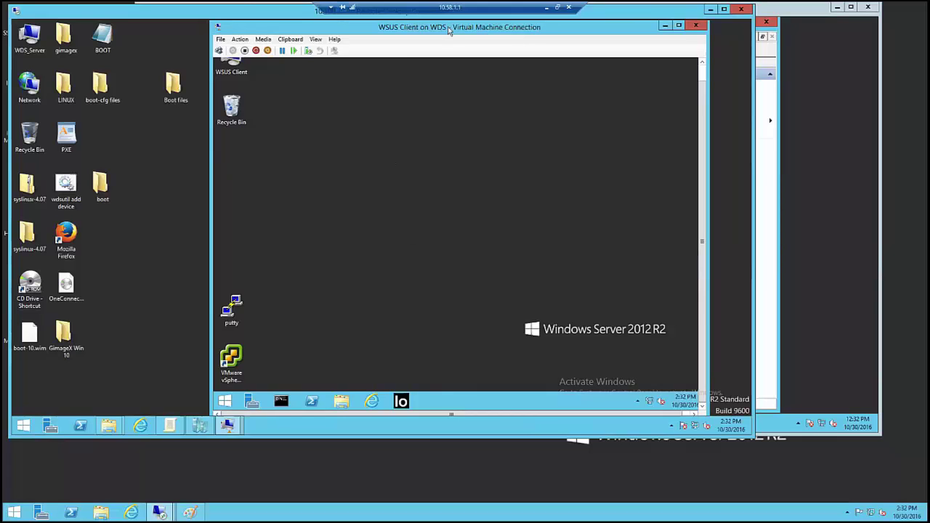
# - Check the Windows Update page and its update settings from the WSUS Client's System properties, leaving the settings unsaved, and close it
pyautogui.moveTo(449, 31); pyautogui.dragTo(410, 34)
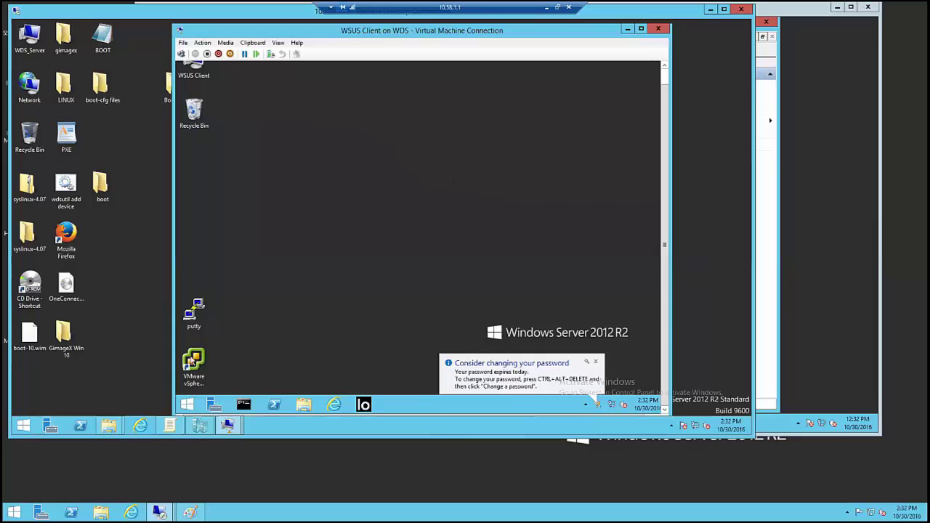
pyautogui.rightClick(194, 74)
pyautogui.click(231, 183)
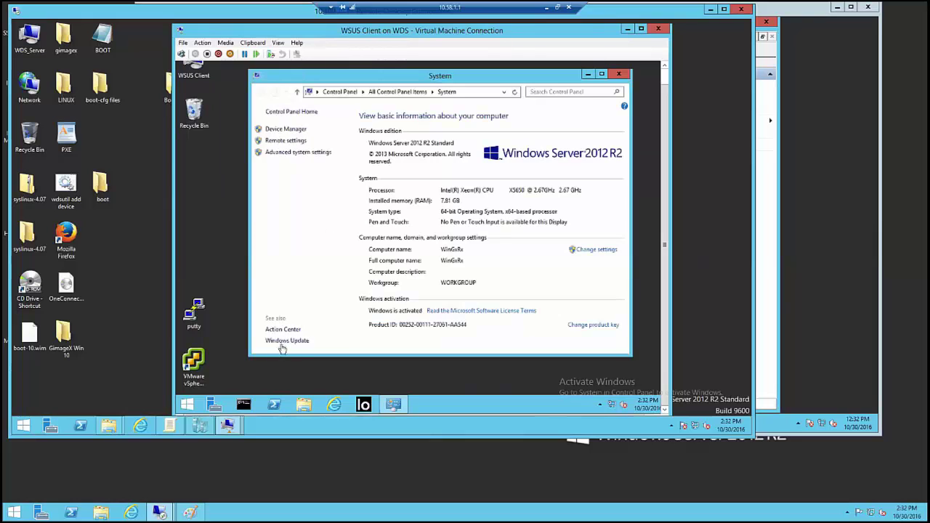
pyautogui.click(280, 342)
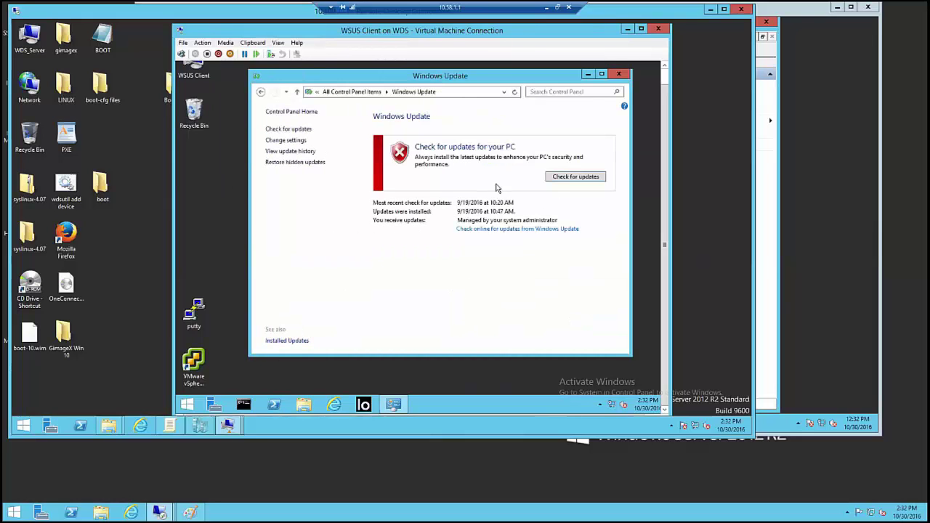
pyautogui.click(285, 141)
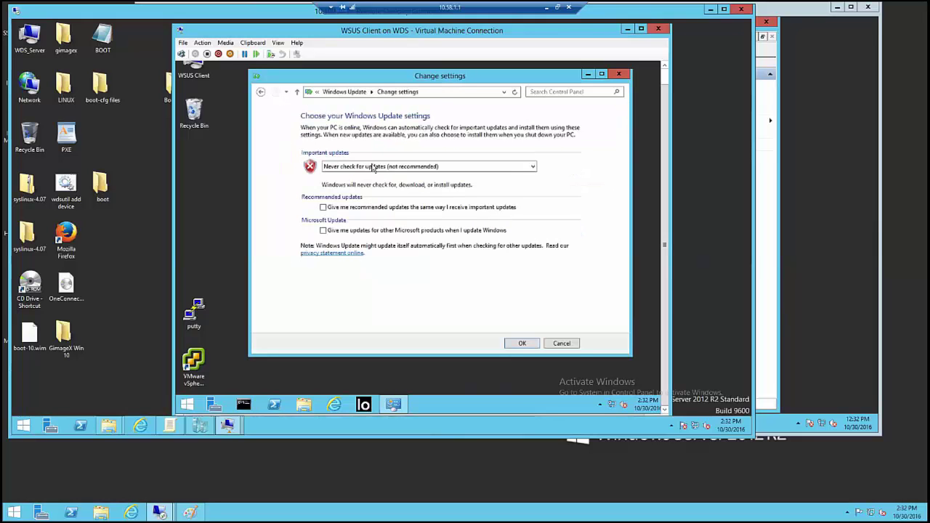
pyautogui.click(561, 343)
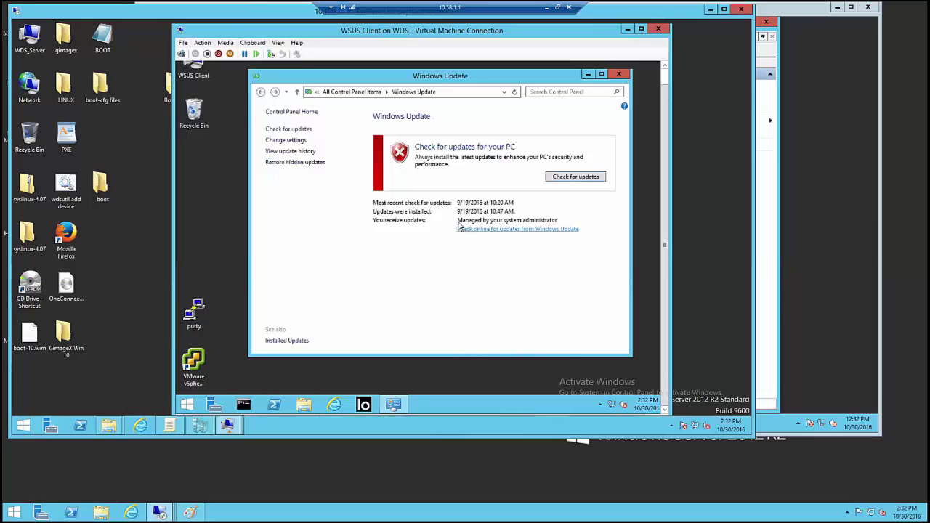
pyautogui.click(619, 75)
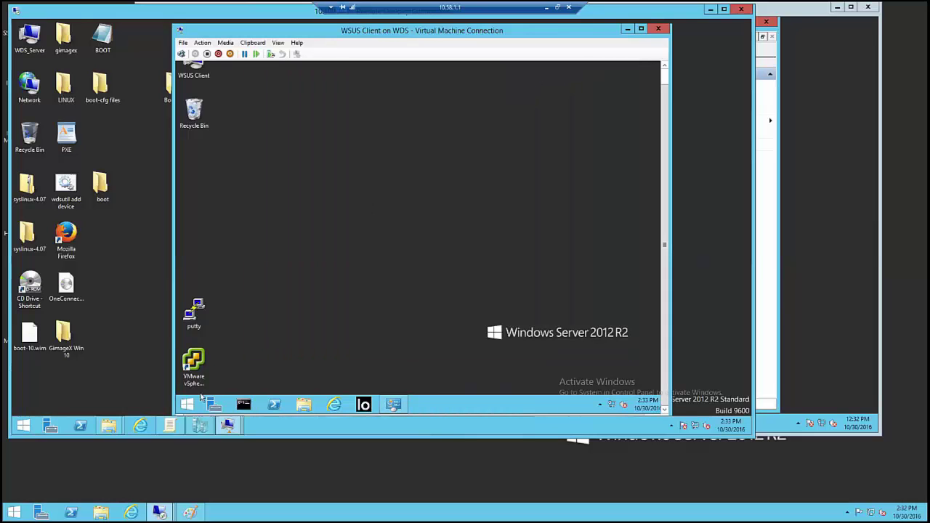
# - Run gpedit.msc on WSUS Client, maximize the Local Group Policy Editor and widen its policy tree to show full folder names
pyautogui.rightClick(190, 404)
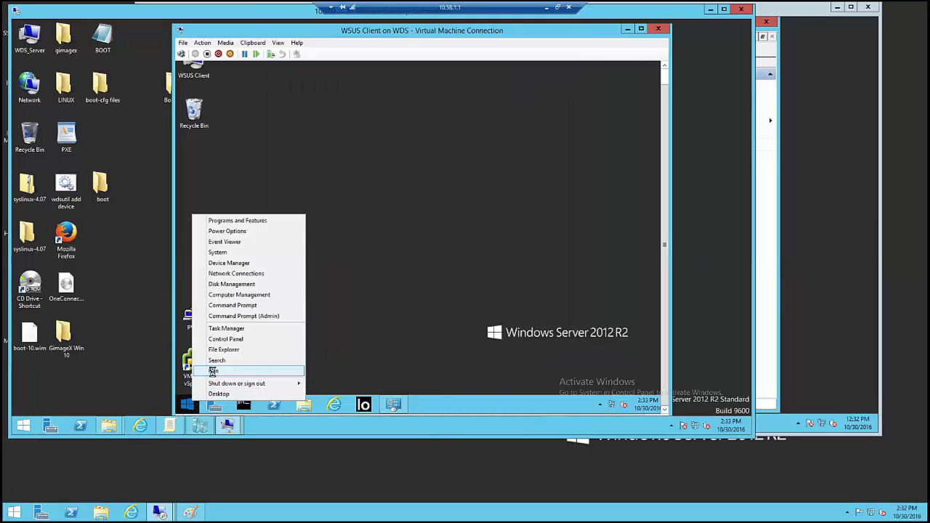
pyautogui.click(214, 373)
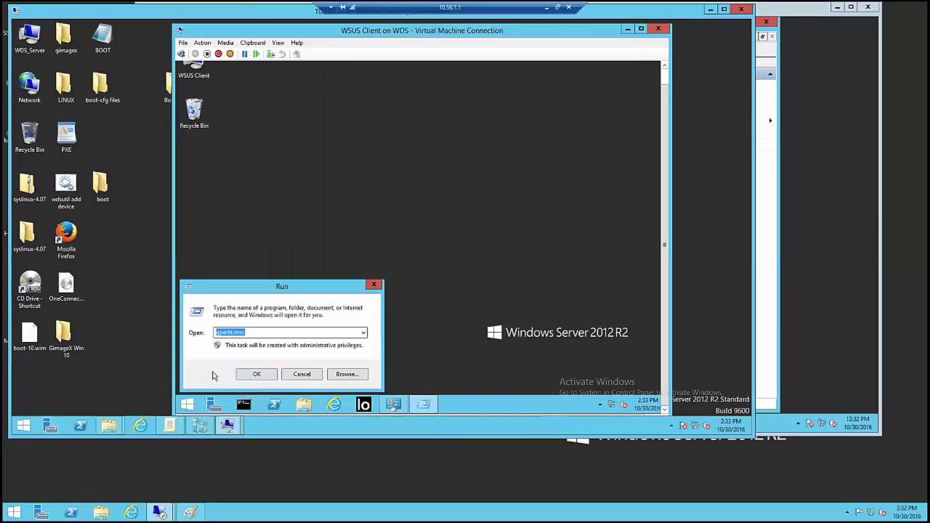
pyautogui.click(257, 332)
pyautogui.press('Return')
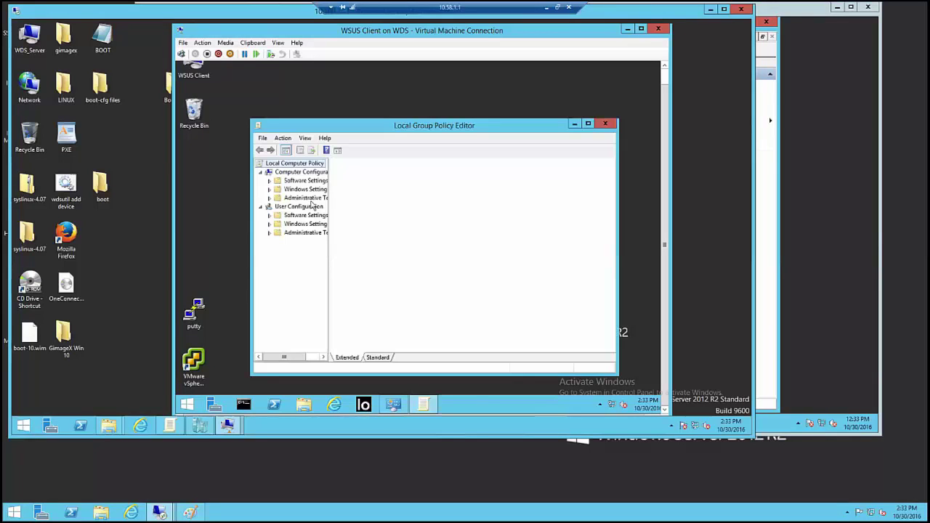
pyautogui.doubleClick(377, 129)
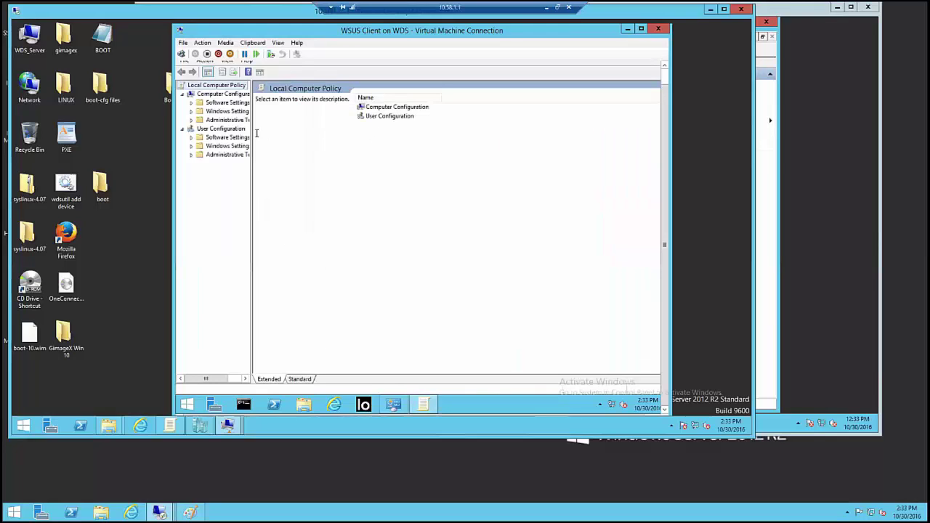
pyautogui.moveTo(272, 127); pyautogui.dragTo(306, 142)
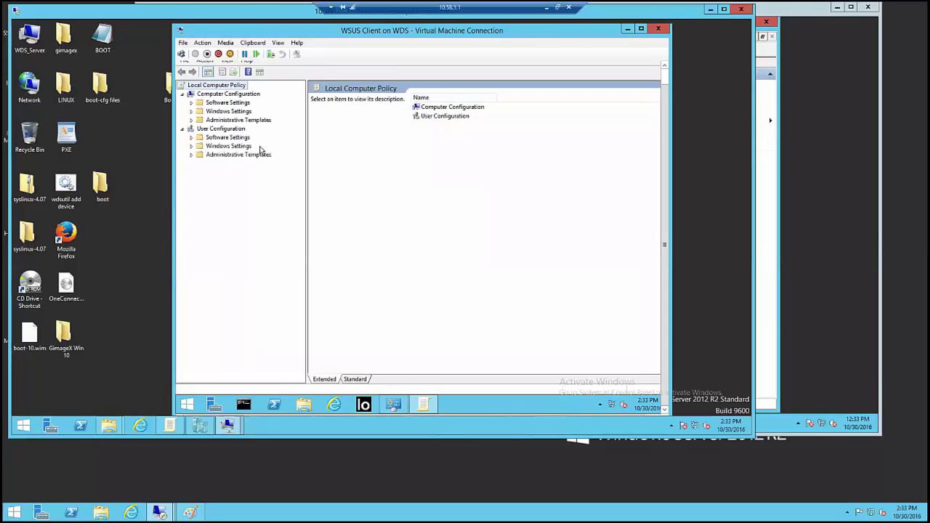
# - Browse the Windows Components folders under Computer Configuration > Administrative Templates
pyautogui.click(222, 121)
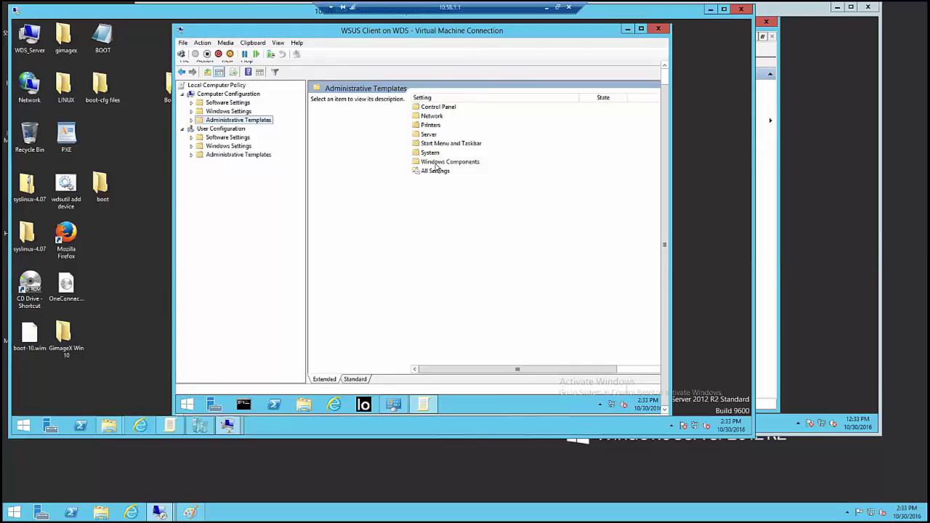
pyautogui.doubleClick(437, 162)
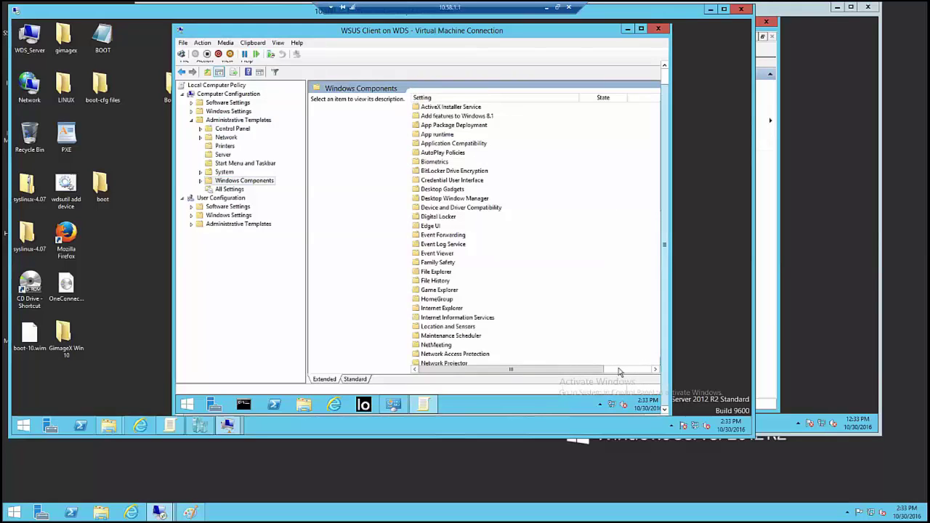
pyautogui.moveTo(602, 371); pyautogui.dragTo(549, 376)
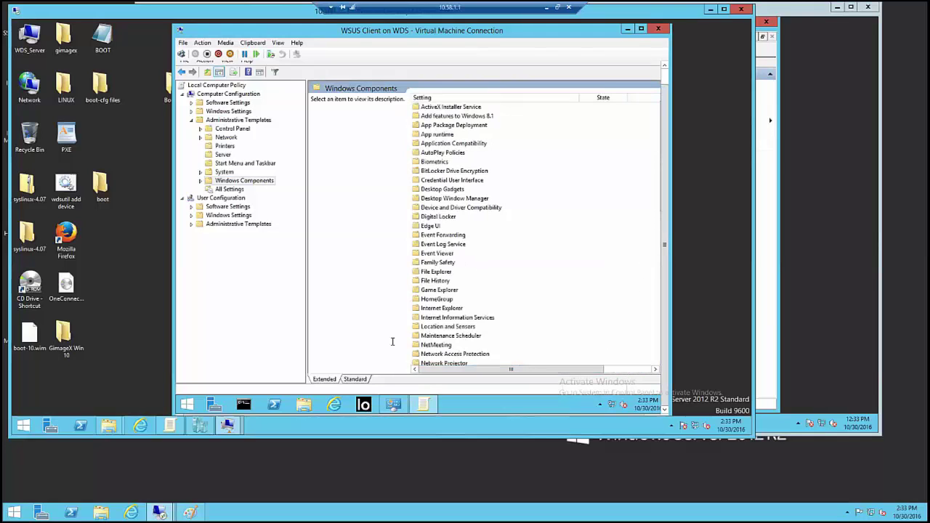
pyautogui.moveTo(356, 35); pyautogui.dragTo(293, 35)
pyautogui.click(373, 281)
pyautogui.scroll(-13, 373, 282)
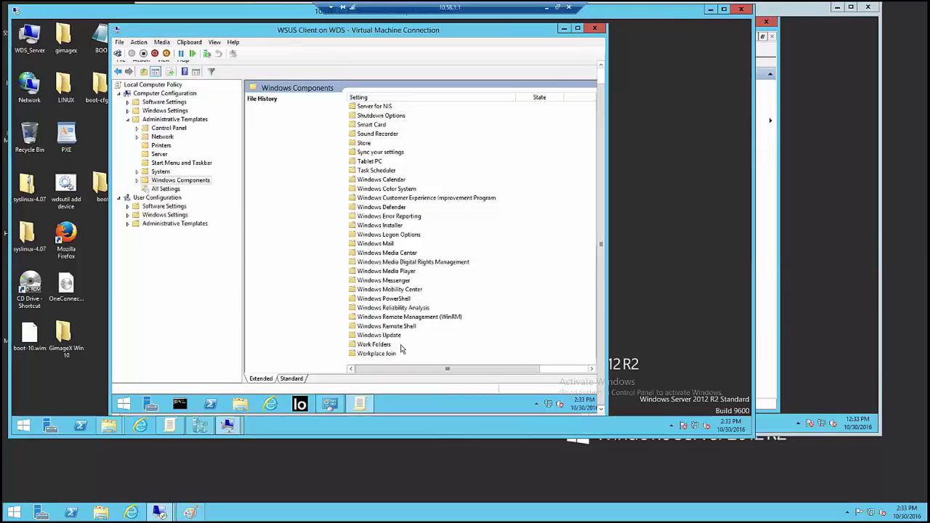
pyautogui.scroll(12, 403, 280)
pyautogui.scroll(1, 405, 280)
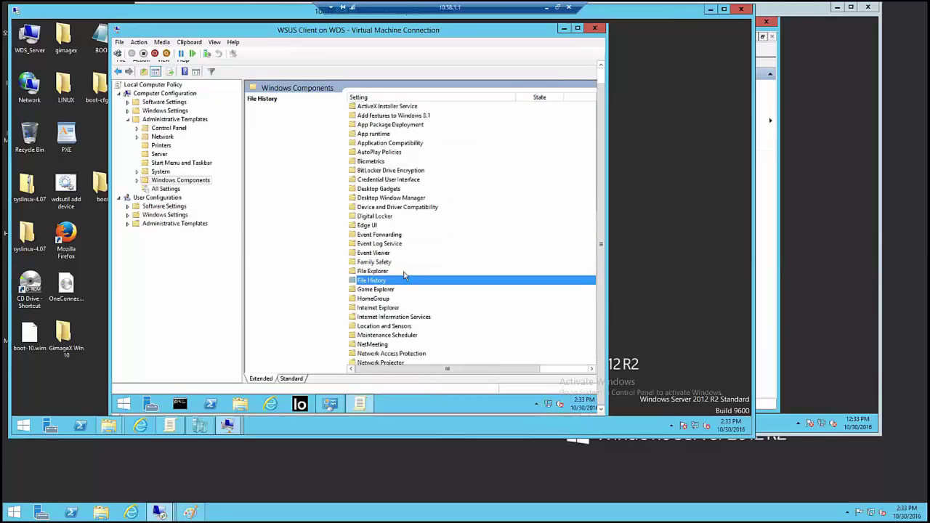
# - Glance at All Settings, expand Windows Components in the policy tree and open its Windows Update folder
pyautogui.click(163, 190)
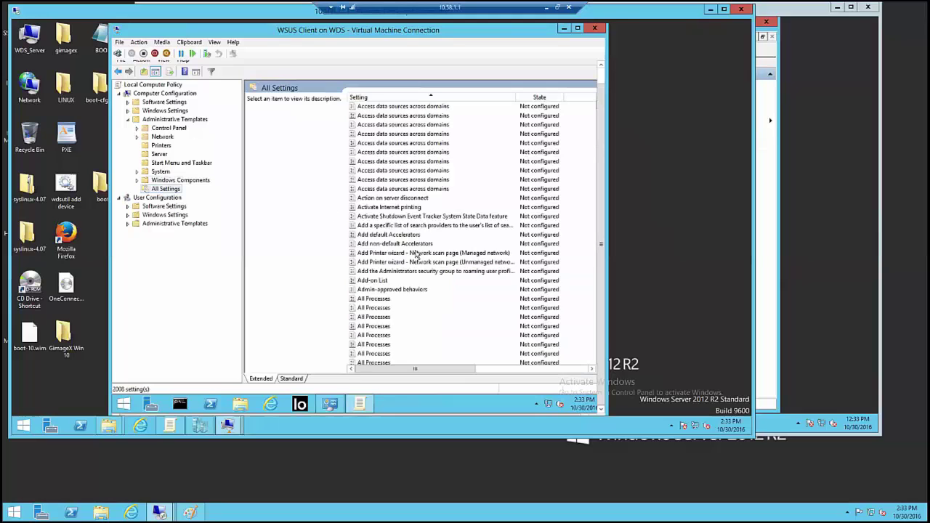
pyautogui.scroll(-6, 416, 254)
pyautogui.click(180, 180)
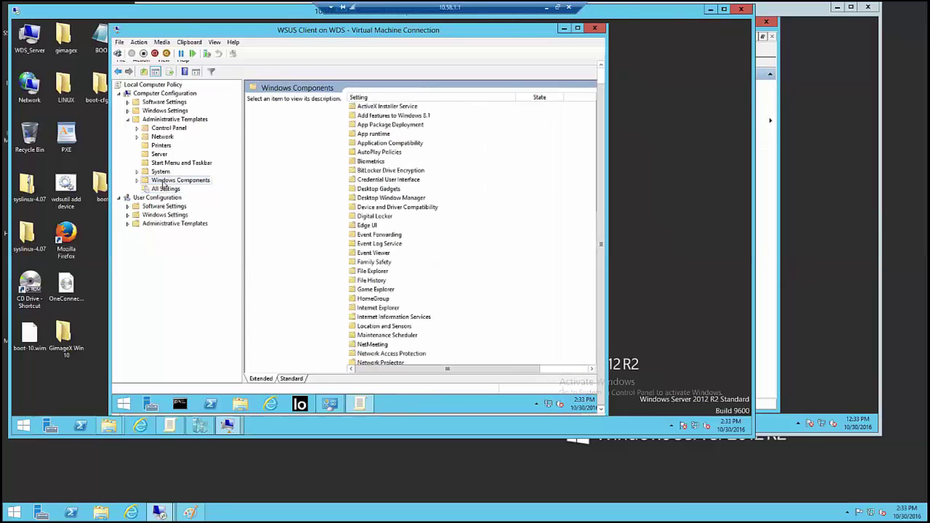
pyautogui.click(135, 181)
pyautogui.scroll(-12, 187, 258)
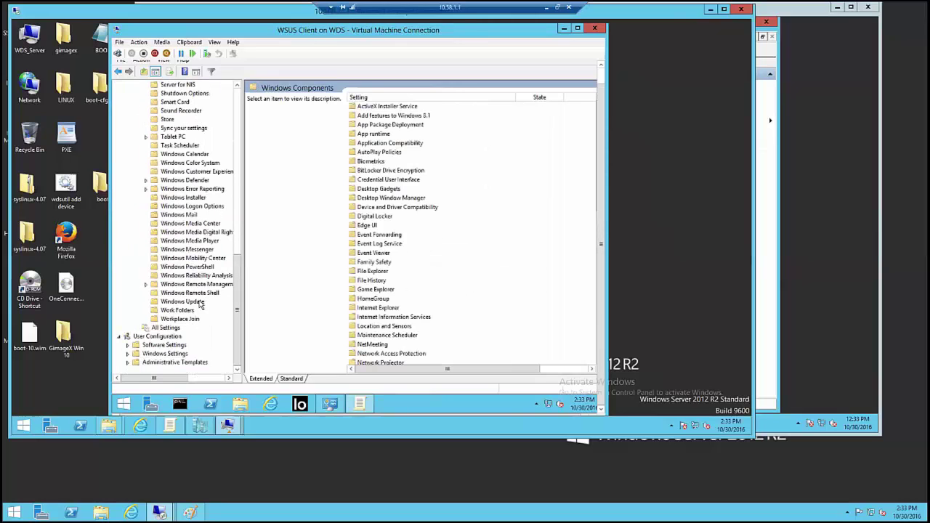
pyautogui.click(187, 302)
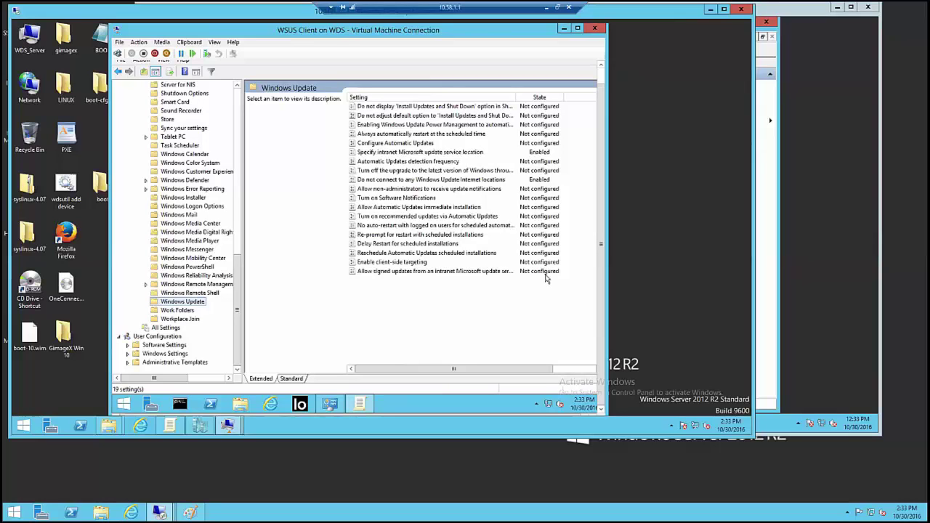
# - Collapse Administrative Templates under Computer Configuration and retrace the path through Windows Components to Windows Update
pyautogui.moveTo(237, 280); pyautogui.dragTo(238, 99)
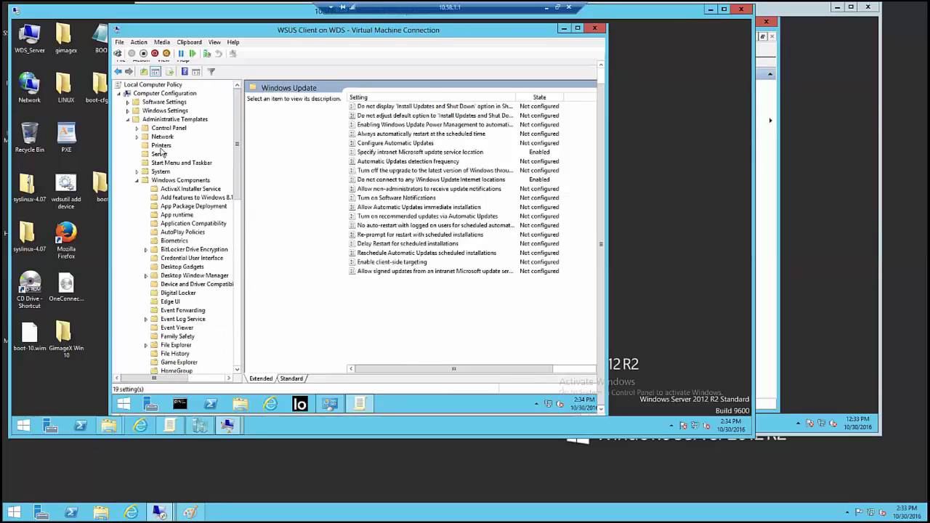
pyautogui.click(134, 120)
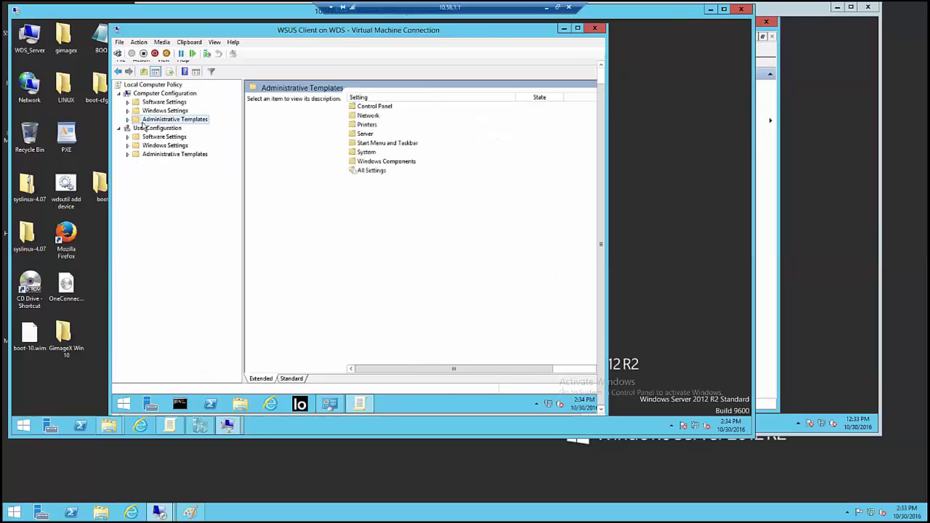
pyautogui.click(128, 119)
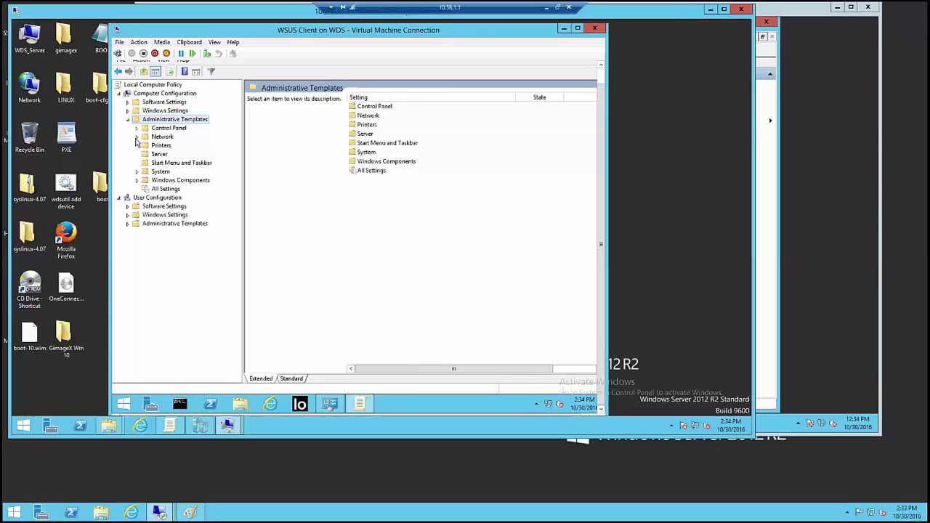
pyautogui.click(137, 180)
pyautogui.moveTo(238, 180); pyautogui.dragTo(239, 306)
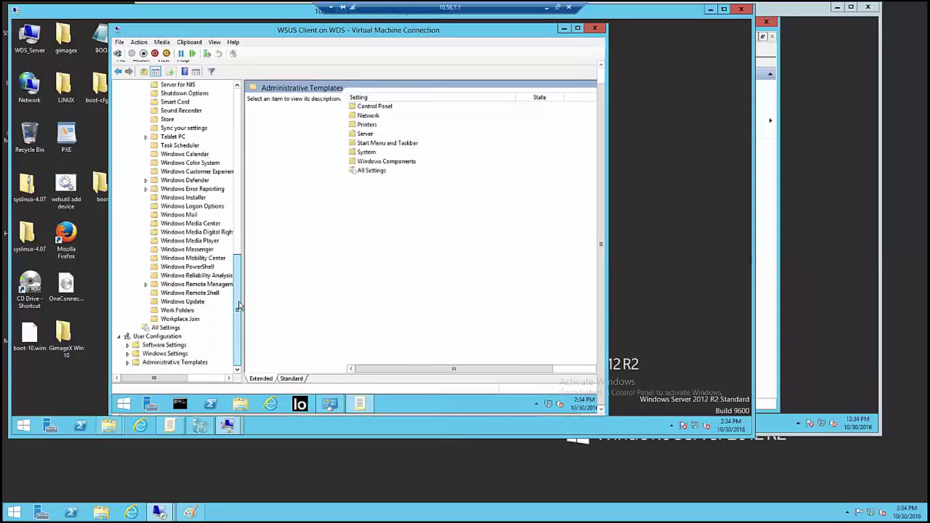
pyautogui.click(190, 302)
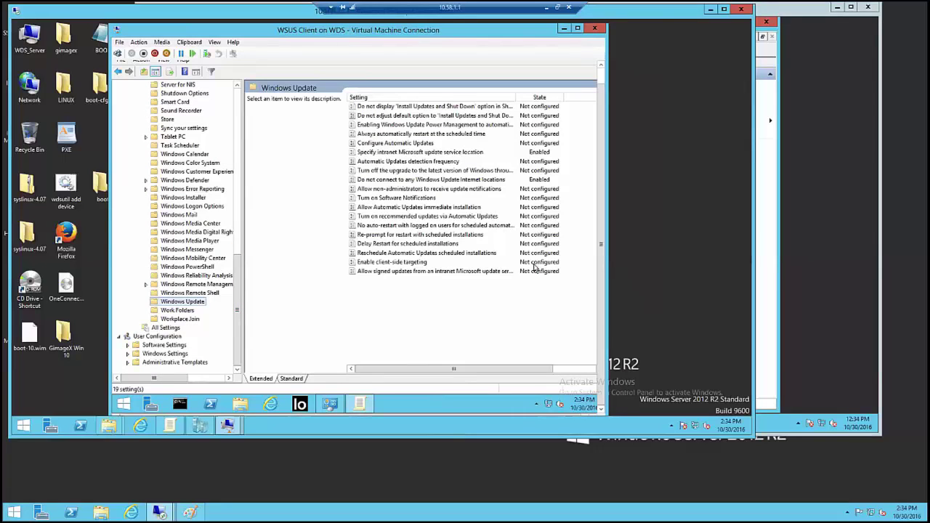
# - Examine the update service and statistics server addresses in the "Specify intranet Microsoft update service location" policy, and close it without changes
pyautogui.click(437, 152)
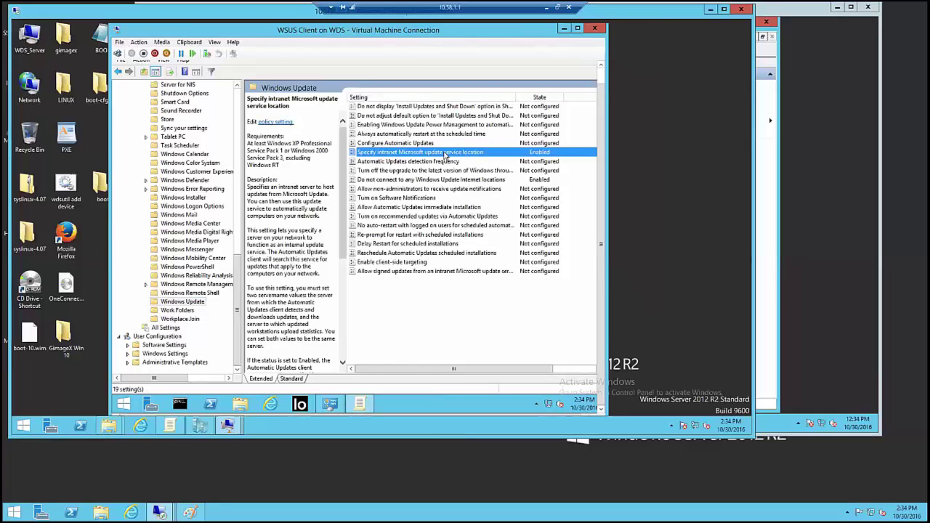
pyautogui.doubleClick(445, 154)
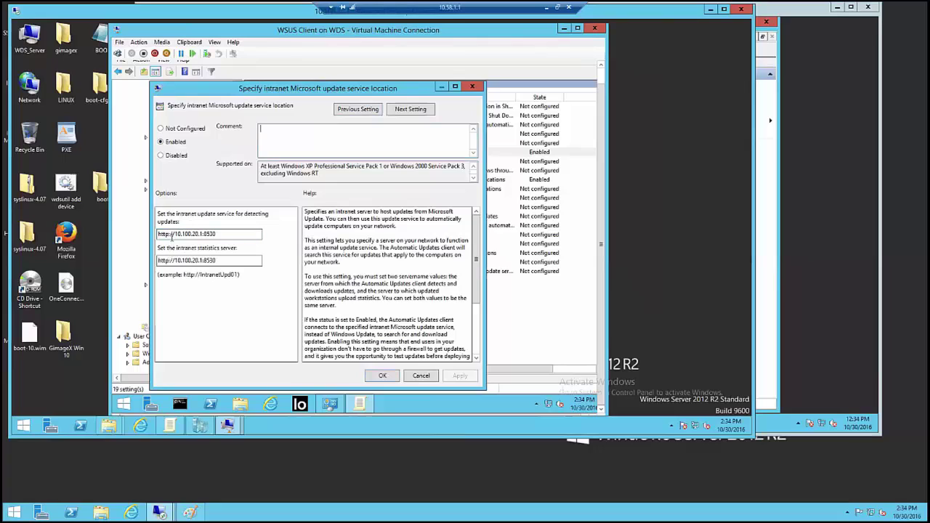
pyautogui.click(204, 234)
pyautogui.moveTo(174, 234); pyautogui.dragTo(203, 234)
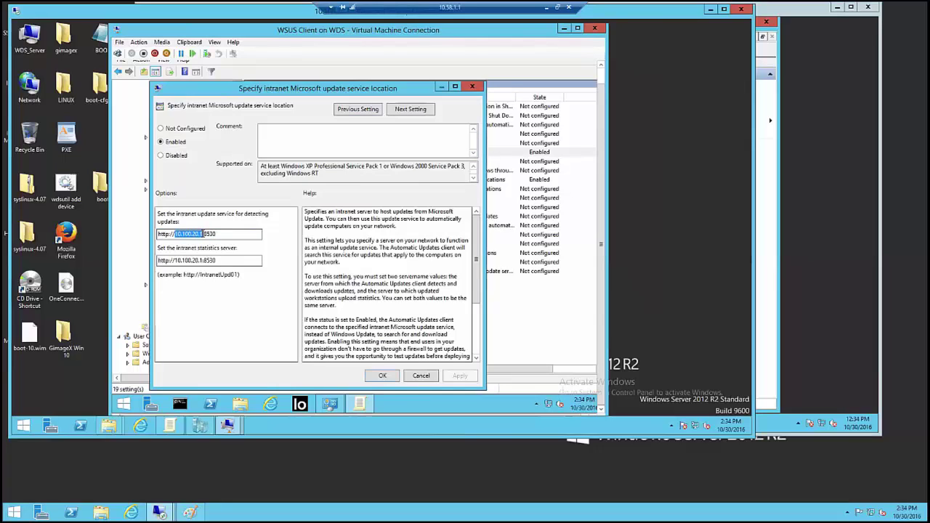
pyautogui.click(204, 234)
pyautogui.click(227, 261)
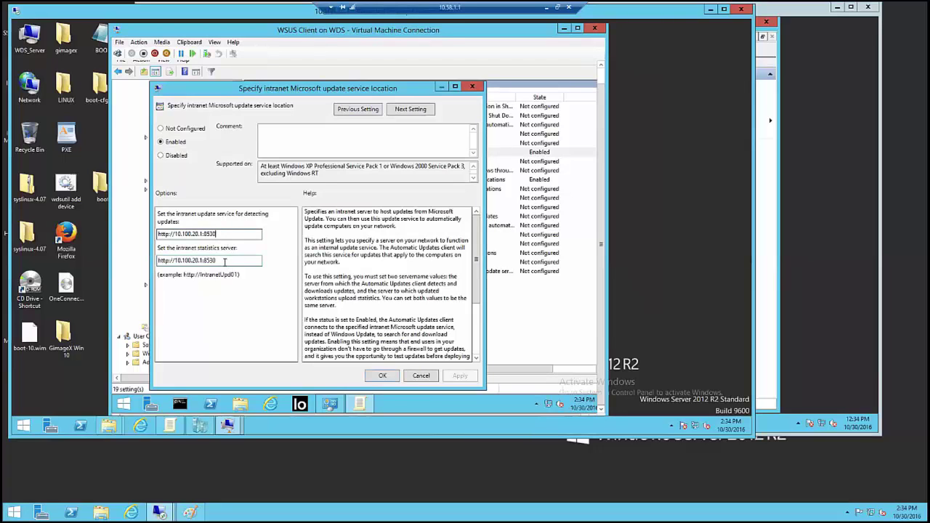
pyautogui.click(225, 261)
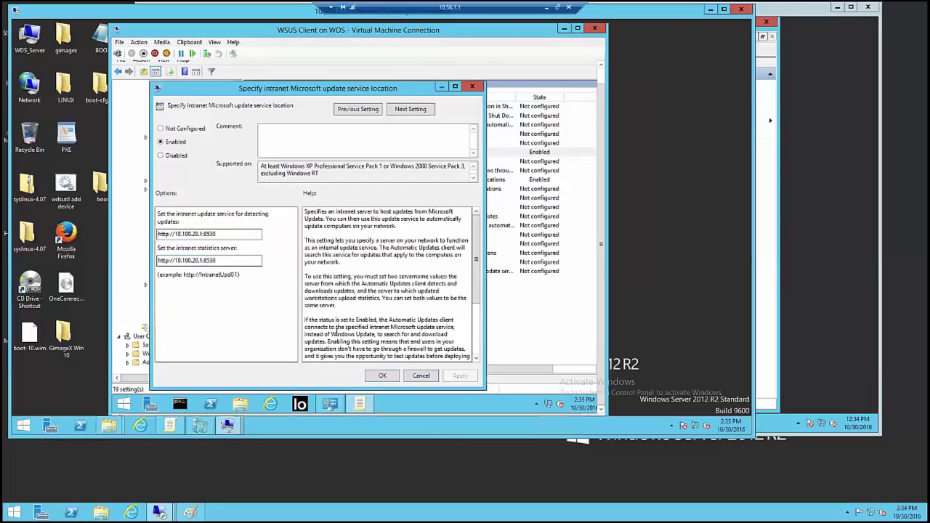
pyautogui.click(421, 376)
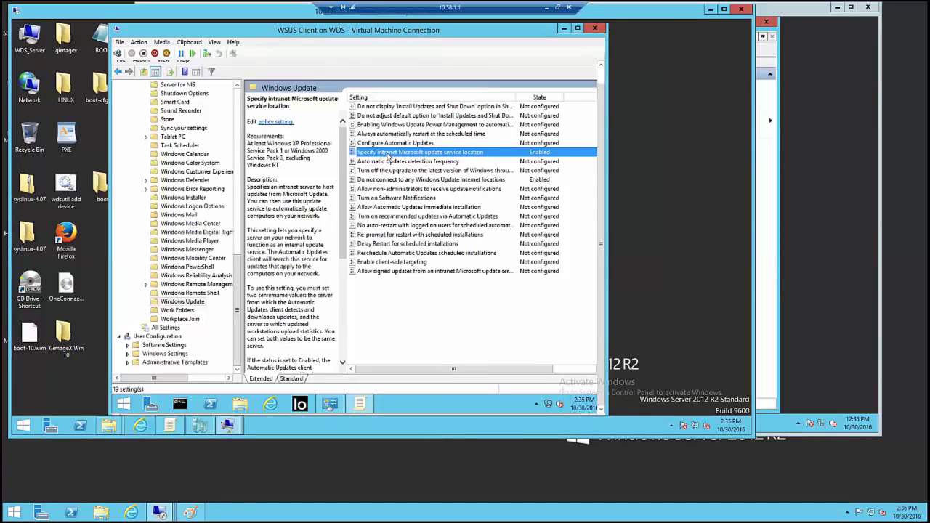
# - Review the "Do not connect to any Windows Update Internet locations" policy and its help text, and close it without changes
pyautogui.click(479, 180)
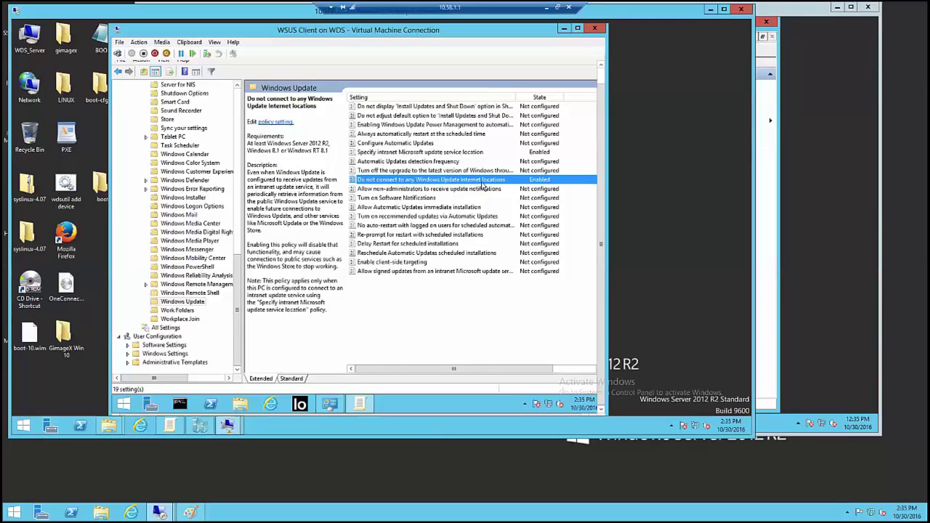
pyautogui.doubleClick(494, 181)
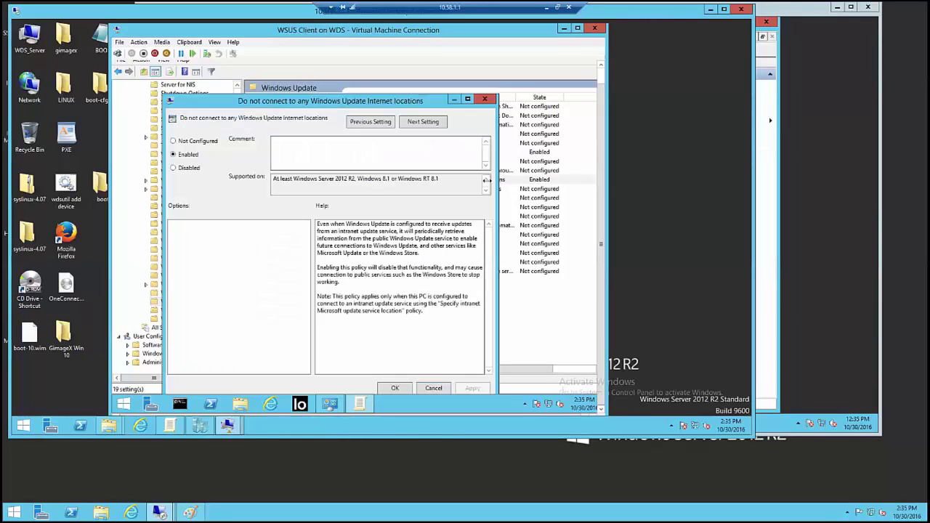
pyautogui.moveTo(341, 103); pyautogui.dragTo(345, 89)
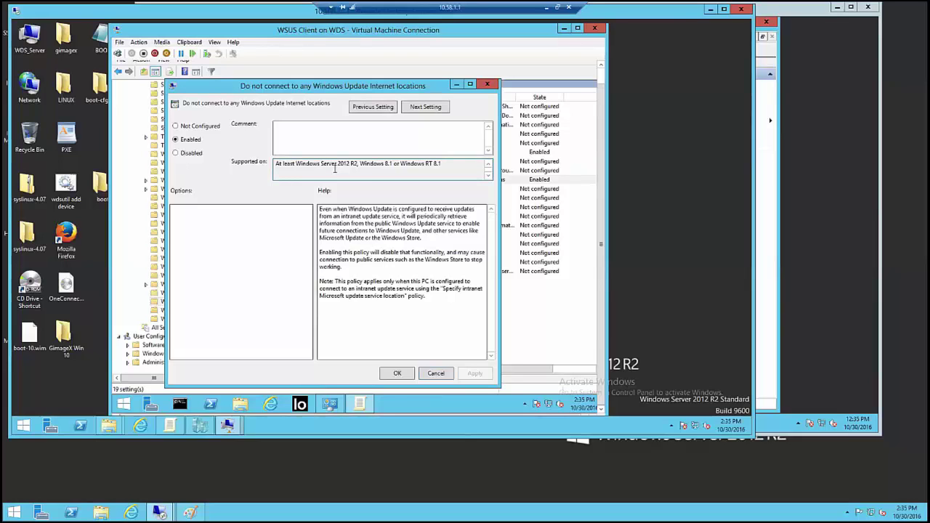
pyautogui.click(423, 375)
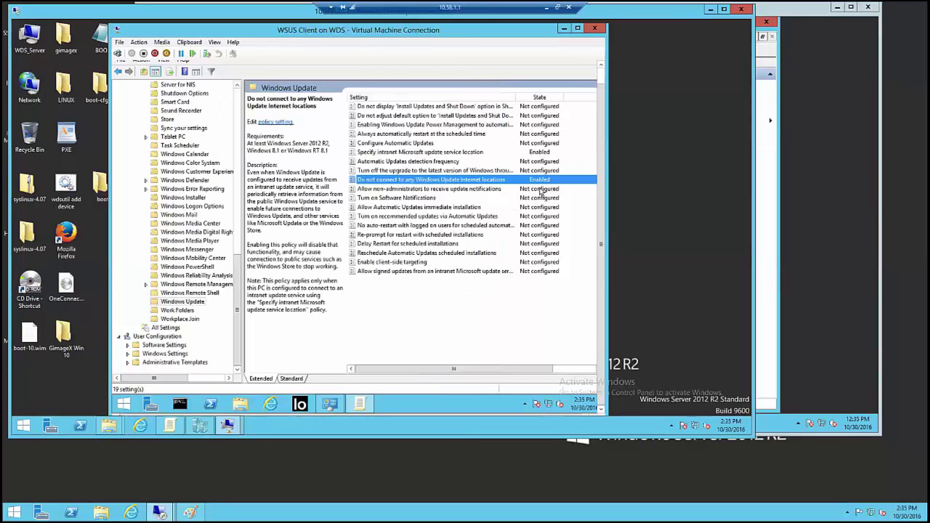
# - Close the WSUS Client connection window and reconnect to that virtual machine from Hyper-V Manager
pyautogui.click(594, 28)
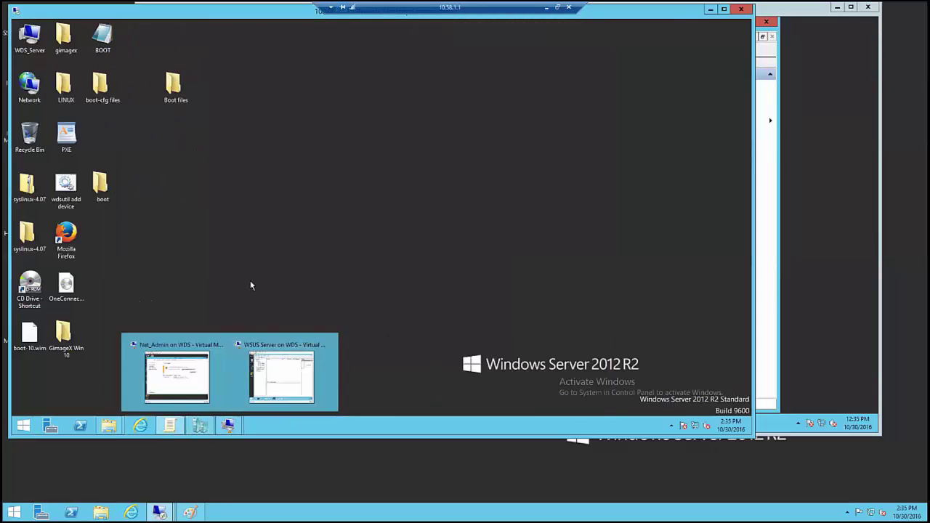
pyautogui.click(200, 425)
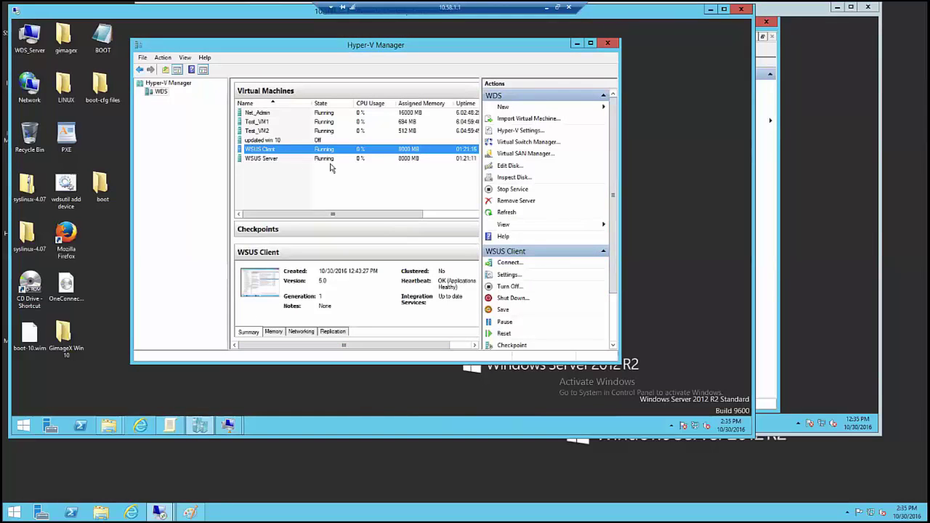
pyautogui.doubleClick(273, 152)
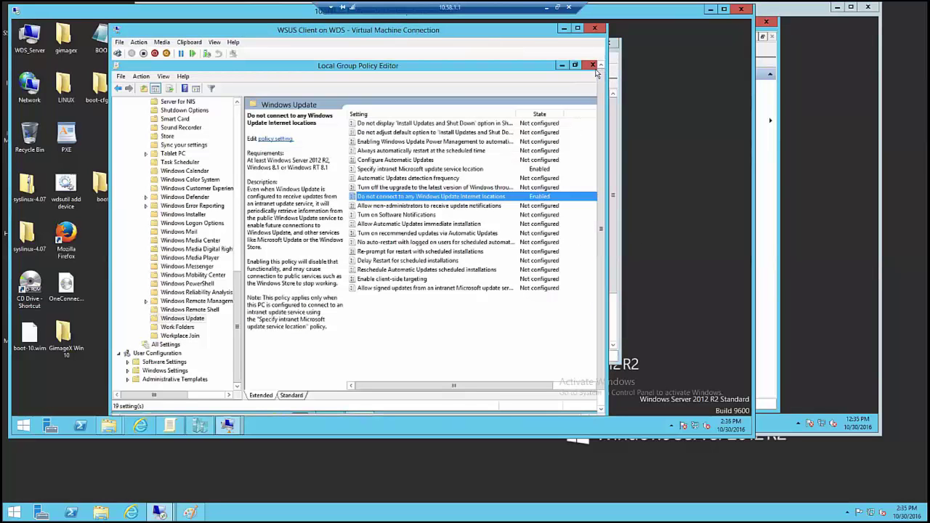
# - Close the Local Group Policy Editor and start a check for updates in Windows Update on the WSUS Client
pyautogui.click(592, 67)
pyautogui.click(601, 408)
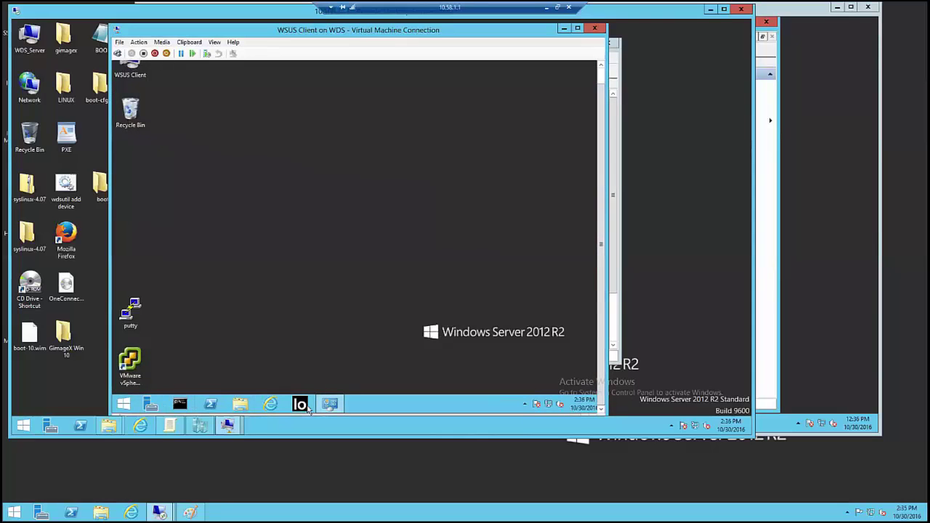
pyautogui.click(330, 404)
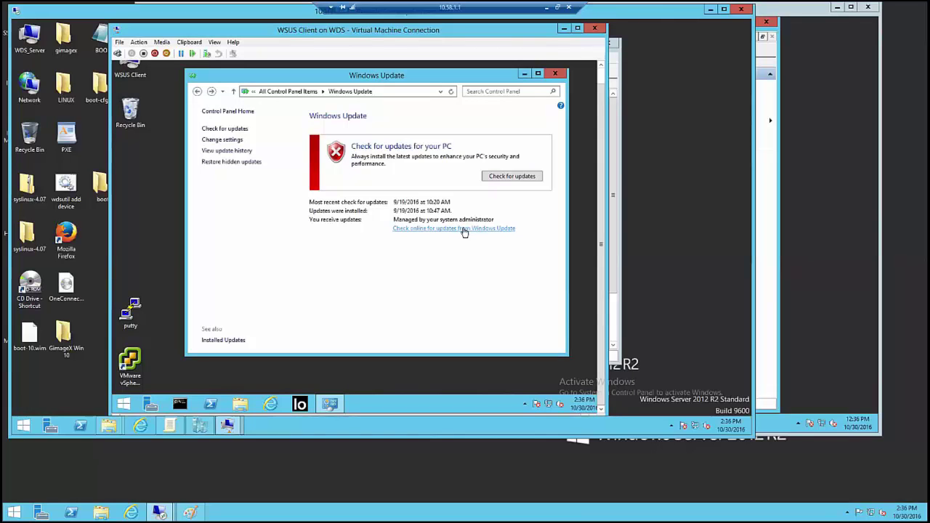
pyautogui.click(230, 131)
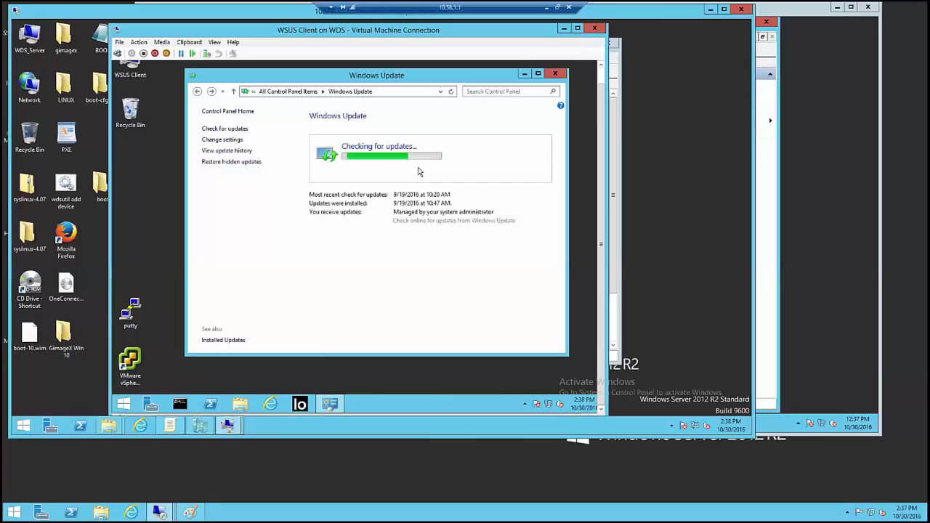
# - Review the choices for important updates in the client's Windows Update settings, and cancel without changes
pyautogui.click(216, 140)
pyautogui.click(363, 166)
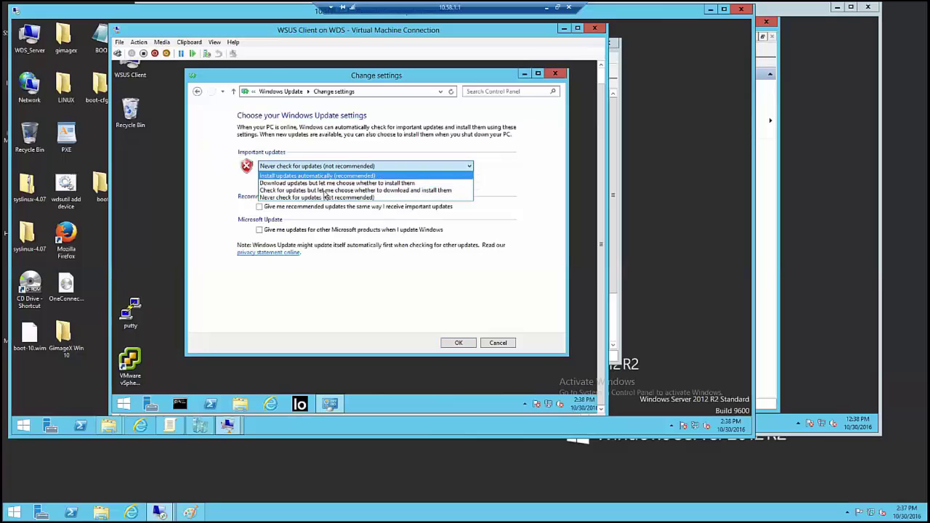
pyautogui.click(504, 346)
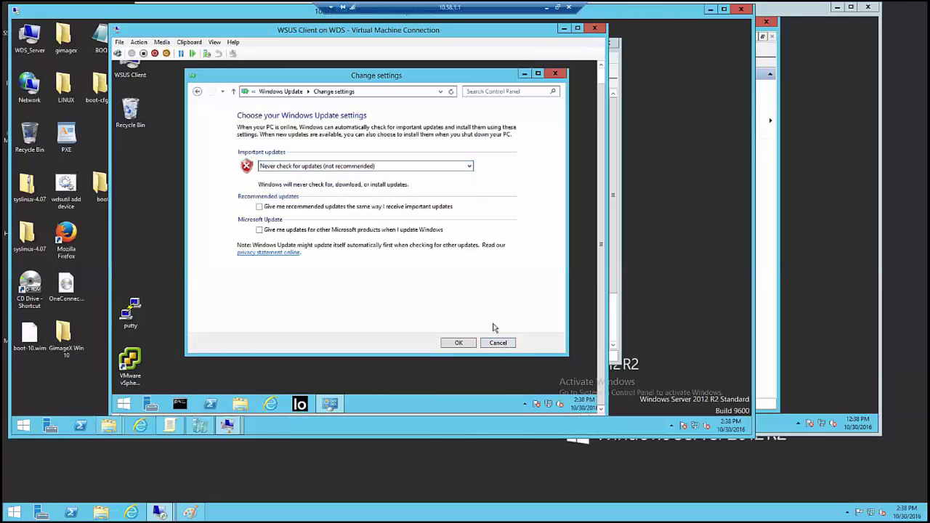
pyautogui.click(497, 346)
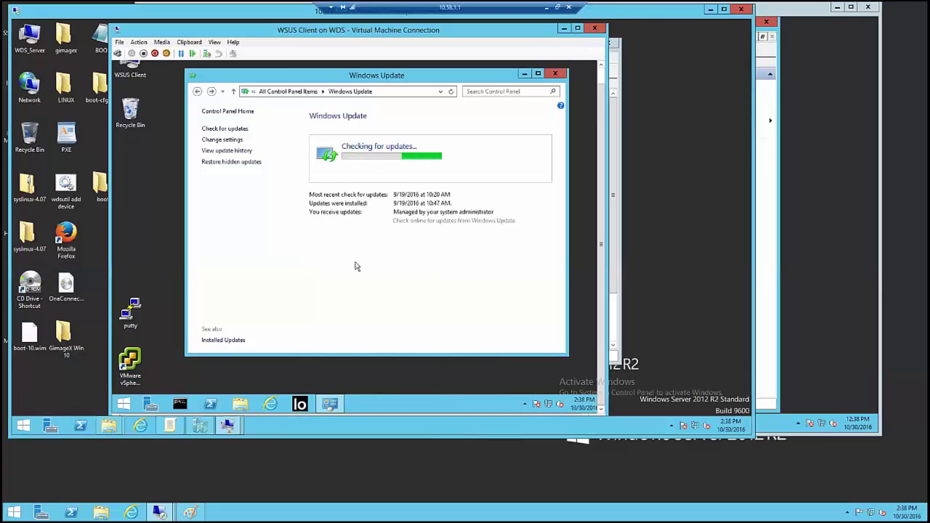
# - Connect to the Net_Admin virtual machine from Hyper-V Manager and start installing its selected important updates
pyautogui.click(201, 426)
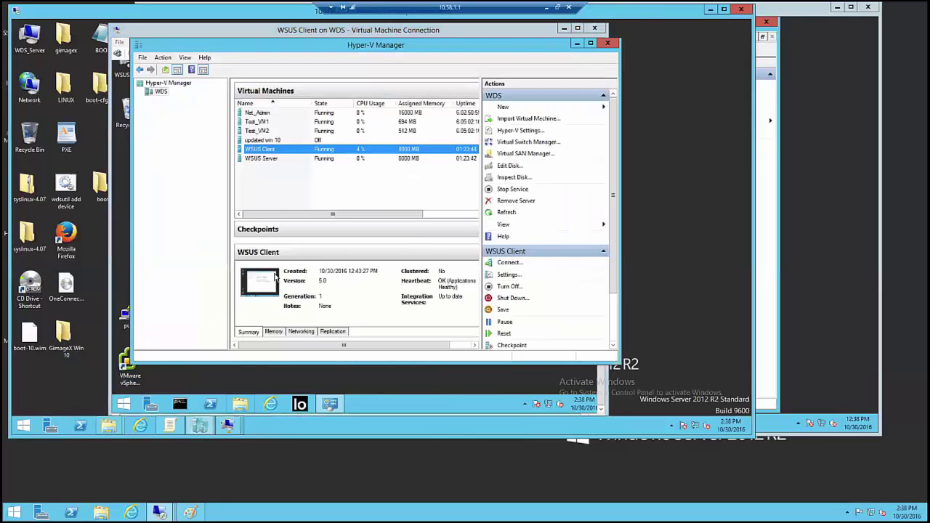
pyautogui.click(263, 114)
pyautogui.doubleClick(263, 114)
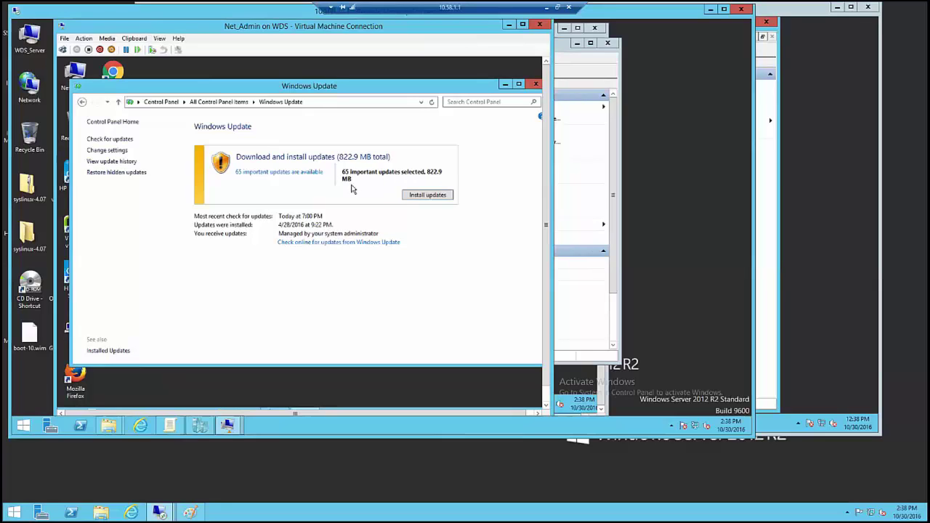
pyautogui.click(430, 195)
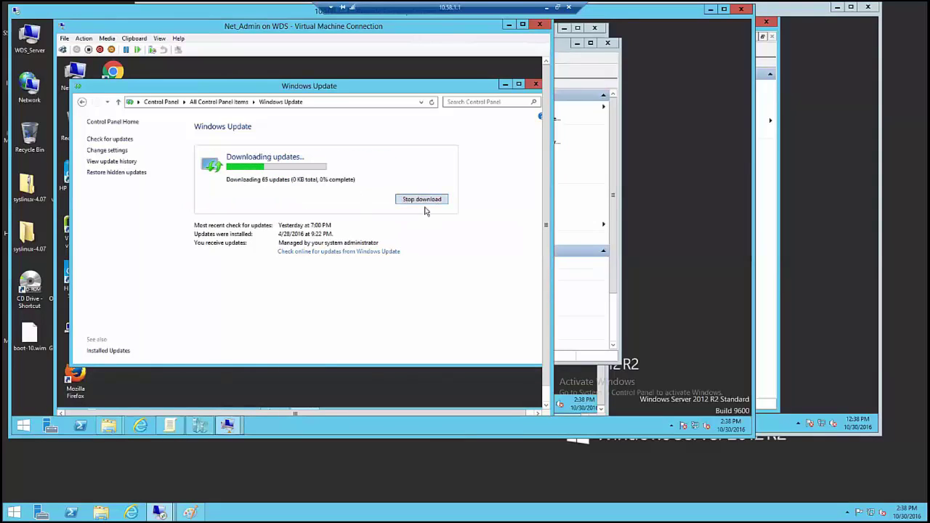